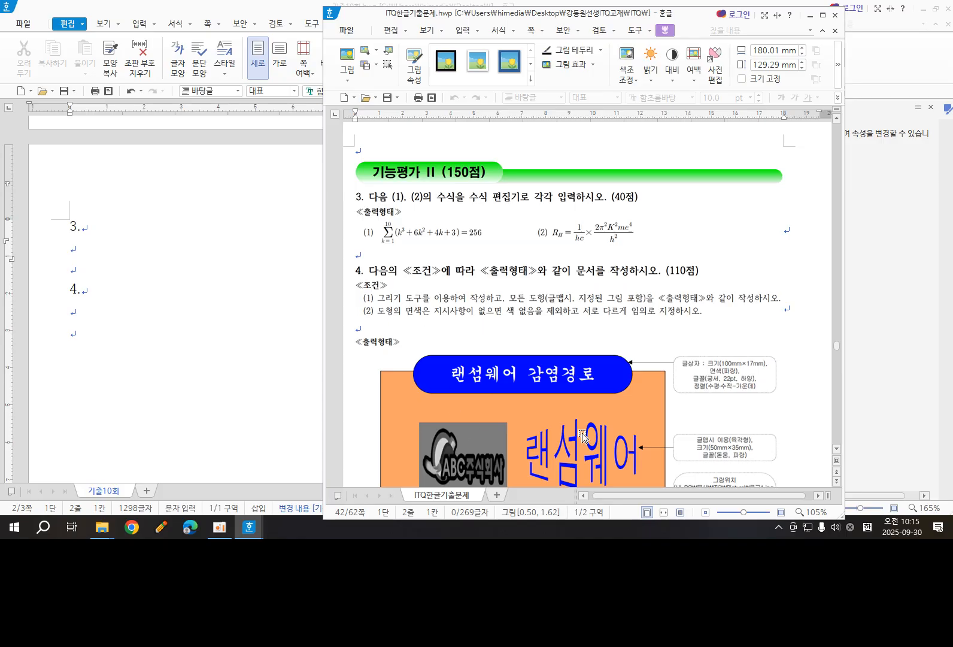
Step: Review questions 3 and 4 in the exam document and move its window clear of the answer document
{"action": "scroll", "coordinate": [529, 377], "scroll_direction": "down", "scroll_amount": 3}
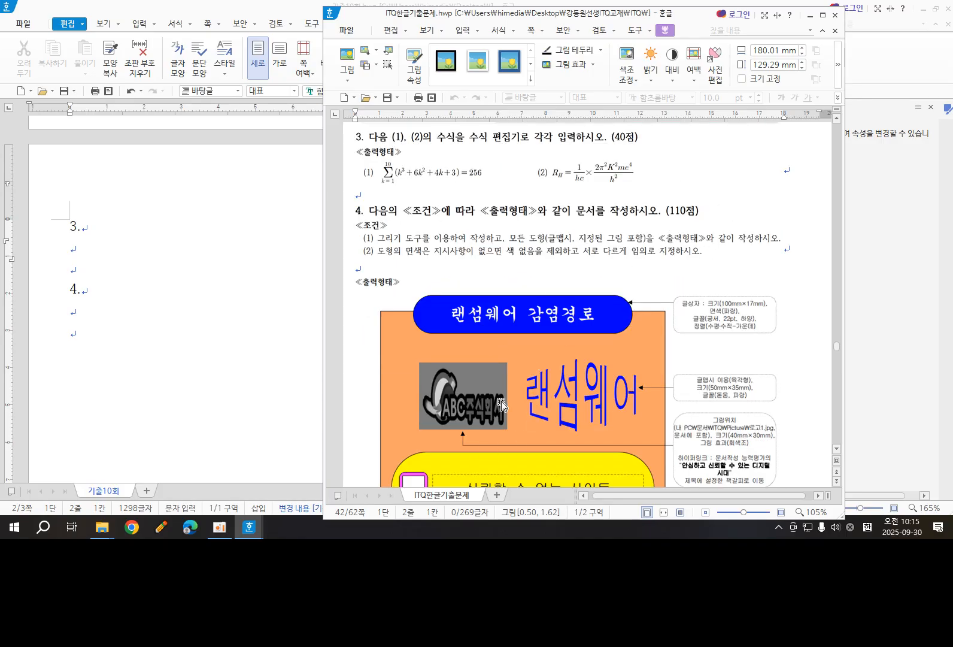
{"action": "scroll", "coordinate": [637, 378], "scroll_direction": "down", "scroll_amount": 3}
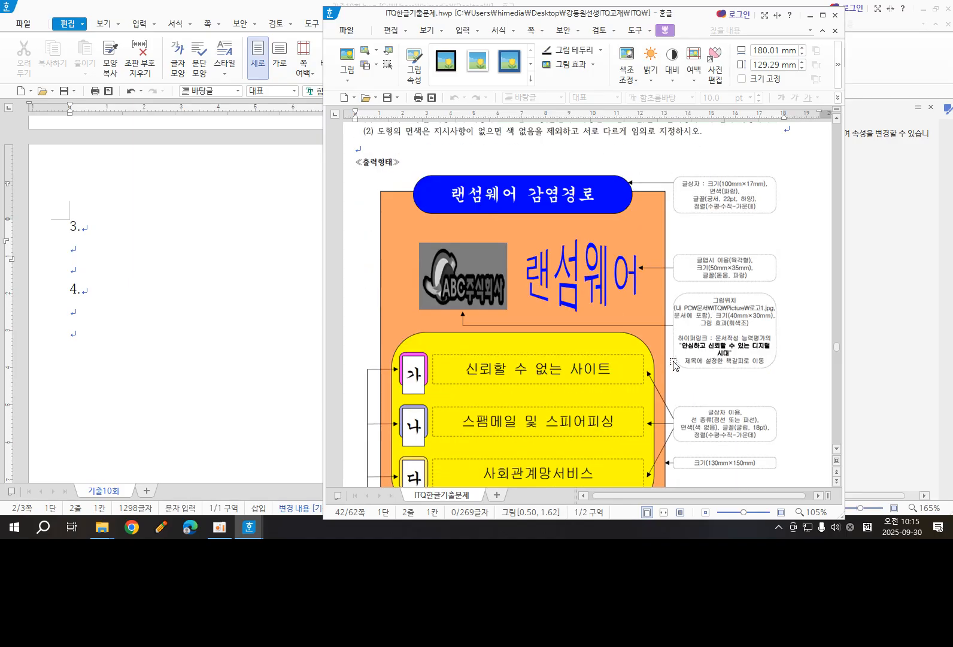
{"action": "scroll", "coordinate": [497, 309], "scroll_direction": "up", "scroll_amount": 3}
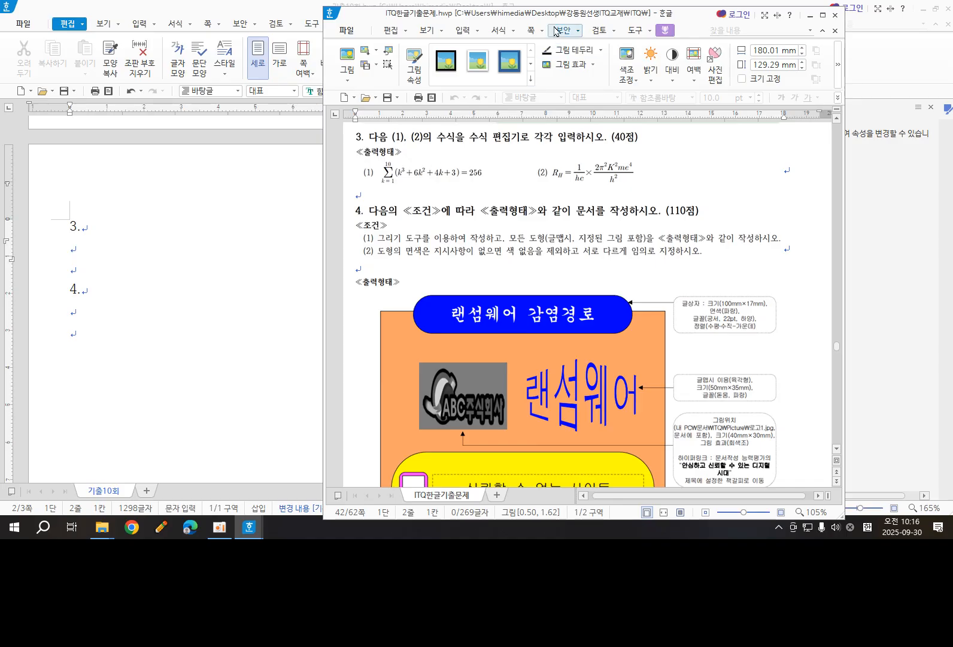
{"action": "left_click_drag", "start_coordinate": [551, 19], "coordinate": [952, 20]}
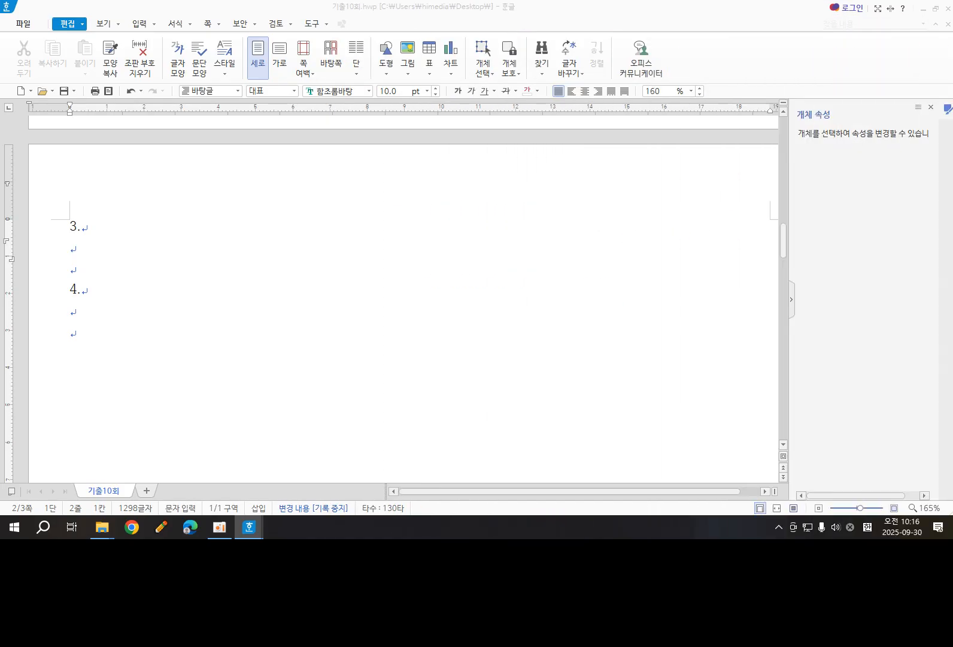
Step: Enter the label "(1)" on the line below item 3 and open the equation editor for a new equation
{"action": "left_click", "coordinate": [76, 248]}
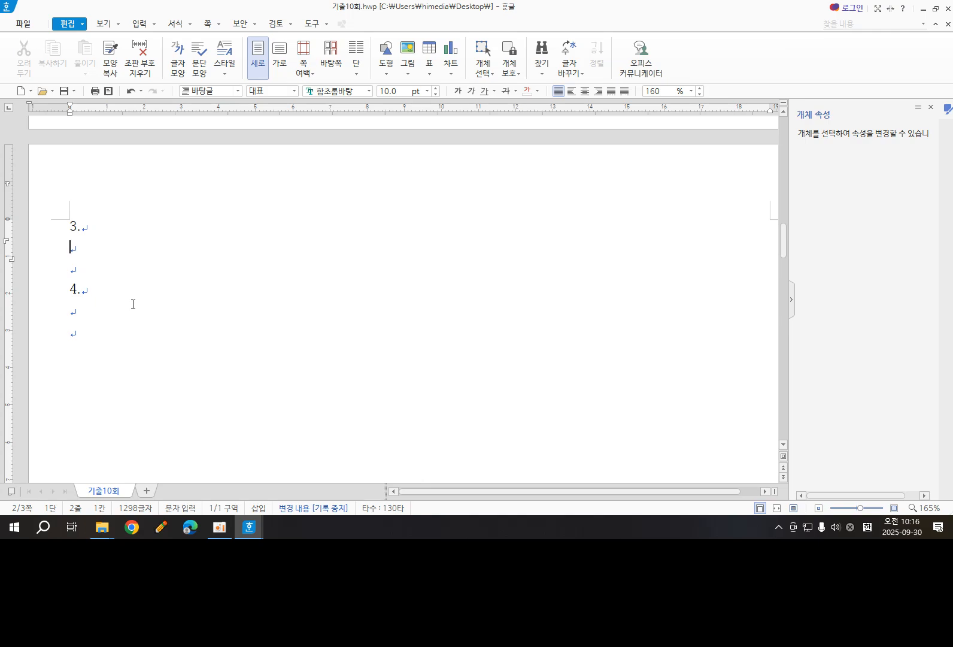
{"action": "type", "text": "(1)"}
{"action": "left_click", "coordinate": [138, 25]}
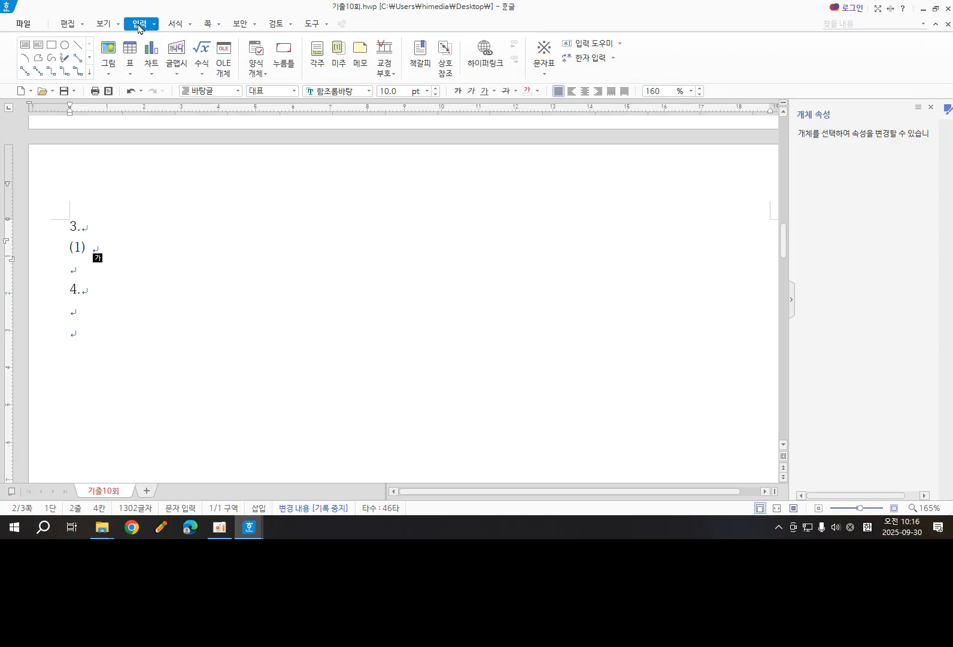
{"action": "left_click", "coordinate": [204, 51]}
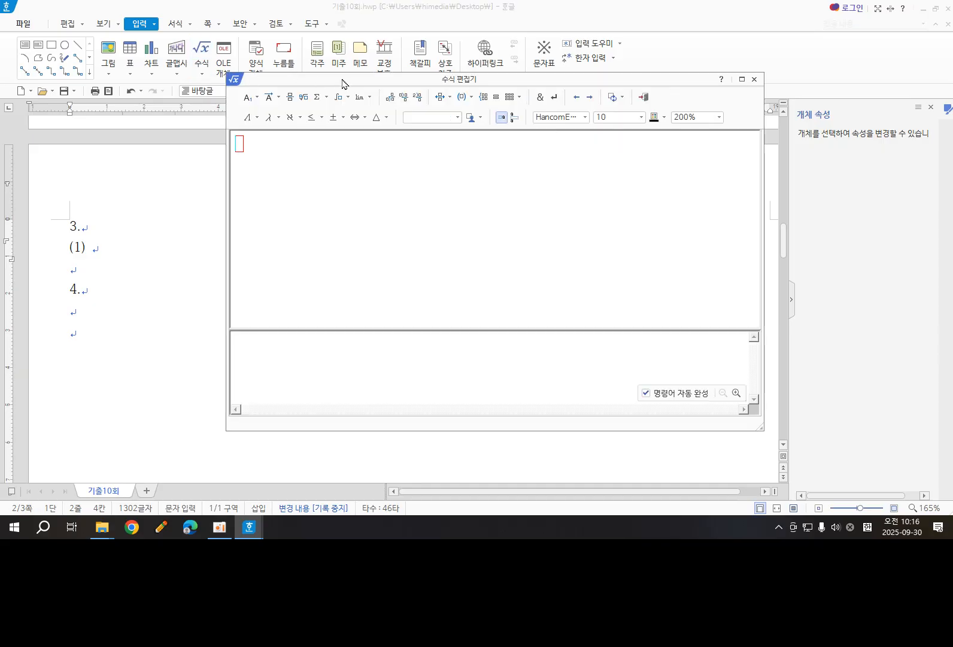
{"action": "left_click_drag", "start_coordinate": [342, 79], "coordinate": [354, 122]}
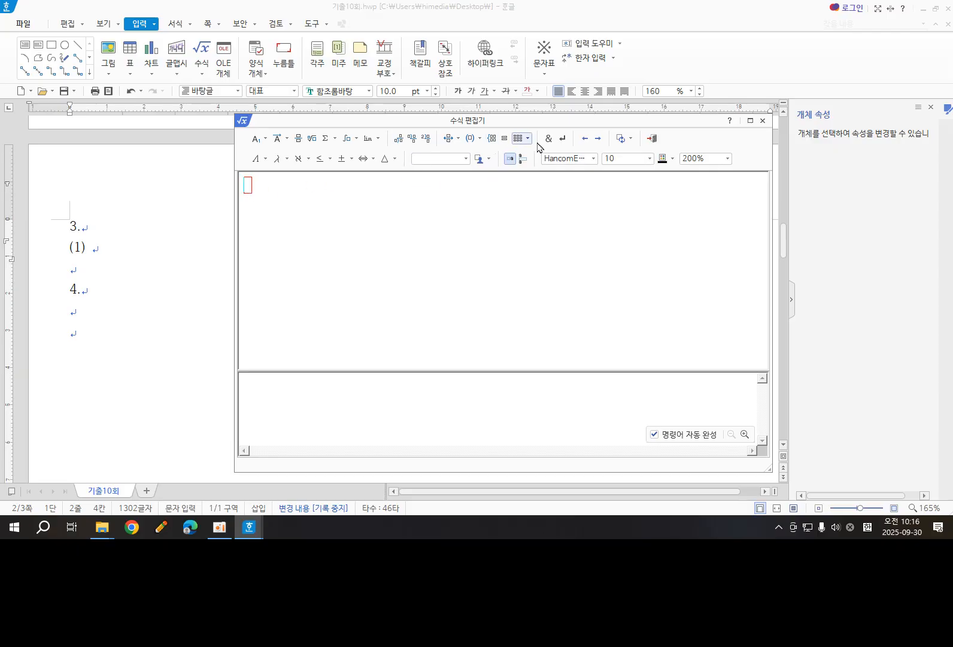
Step: Insert a summation with lower limit k=1 and upper limit 10 in the equation
{"action": "left_click", "coordinate": [337, 138]}
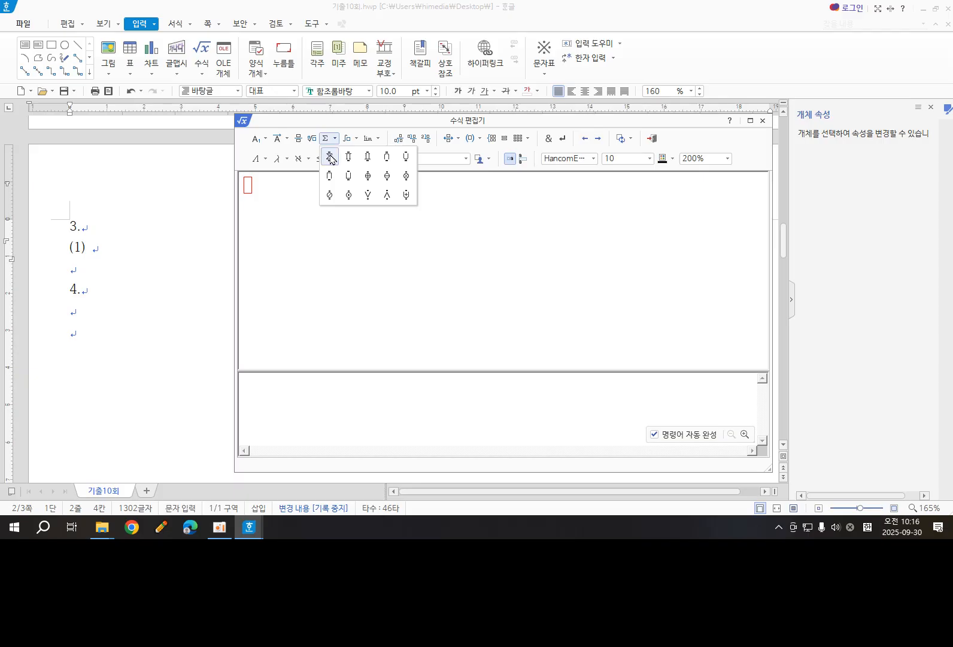
{"action": "left_click", "coordinate": [330, 156]}
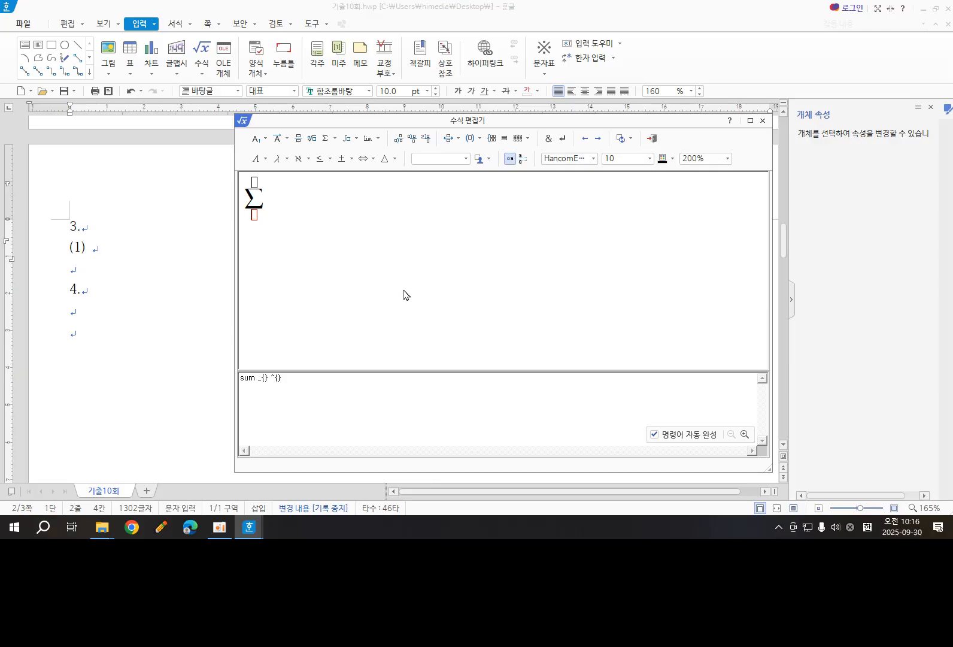
{"action": "type", "text": "k=1"}
{"action": "key", "text": "Tab"}
{"action": "type", "text": "10"}
Step: After the summation, add an opening parenthesis and k with superscript 3
{"action": "left_click", "coordinate": [267, 204]}
{"action": "type", "text": "(k"}
{"action": "type", "text": "3"}
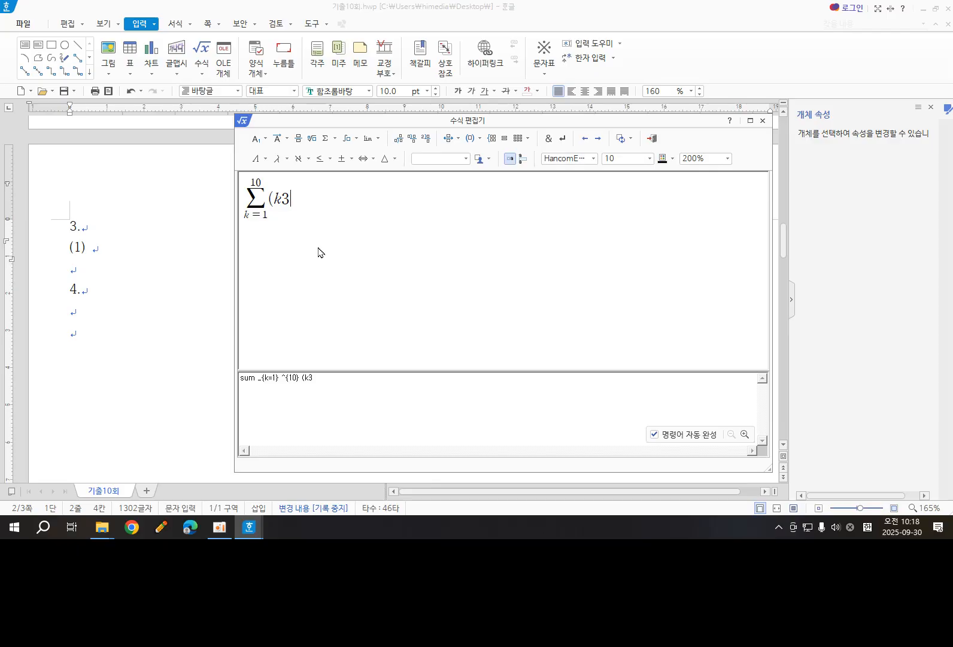
{"action": "key", "text": "BackSpace"}
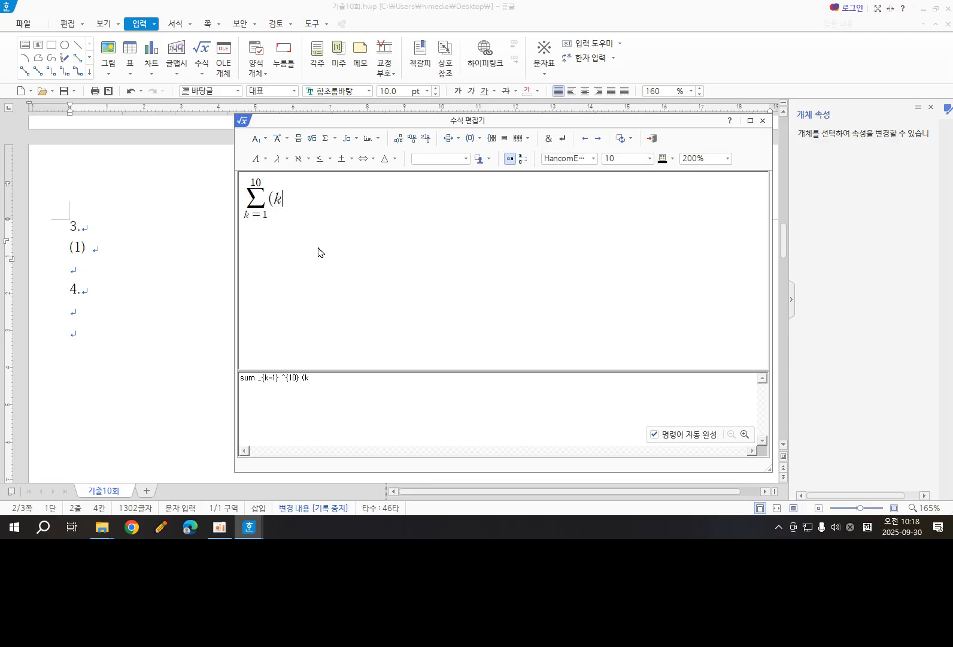
{"action": "left_click", "coordinate": [267, 139]}
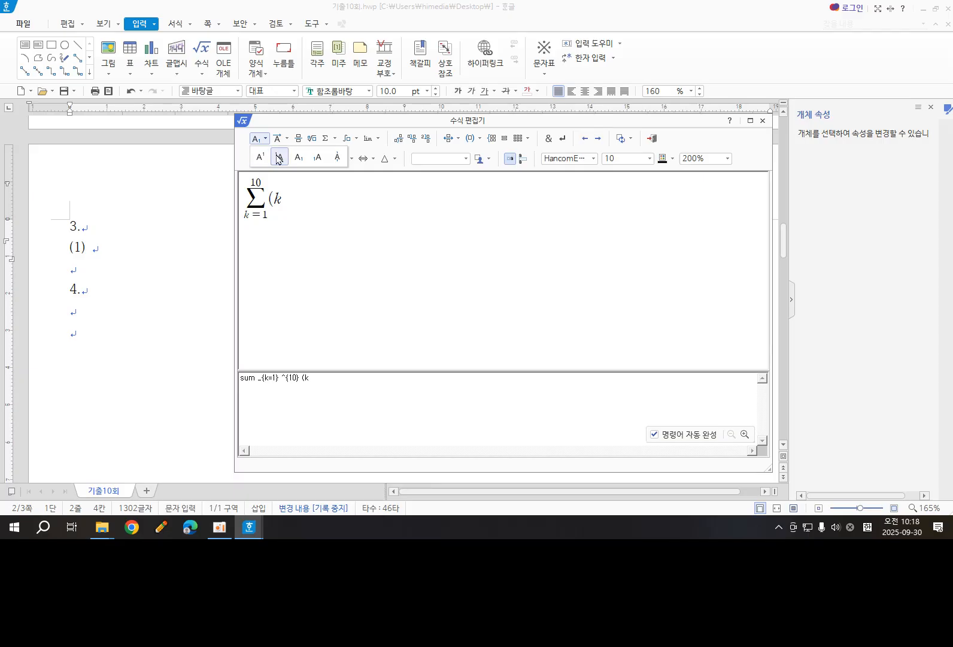
{"action": "left_click", "coordinate": [259, 159]}
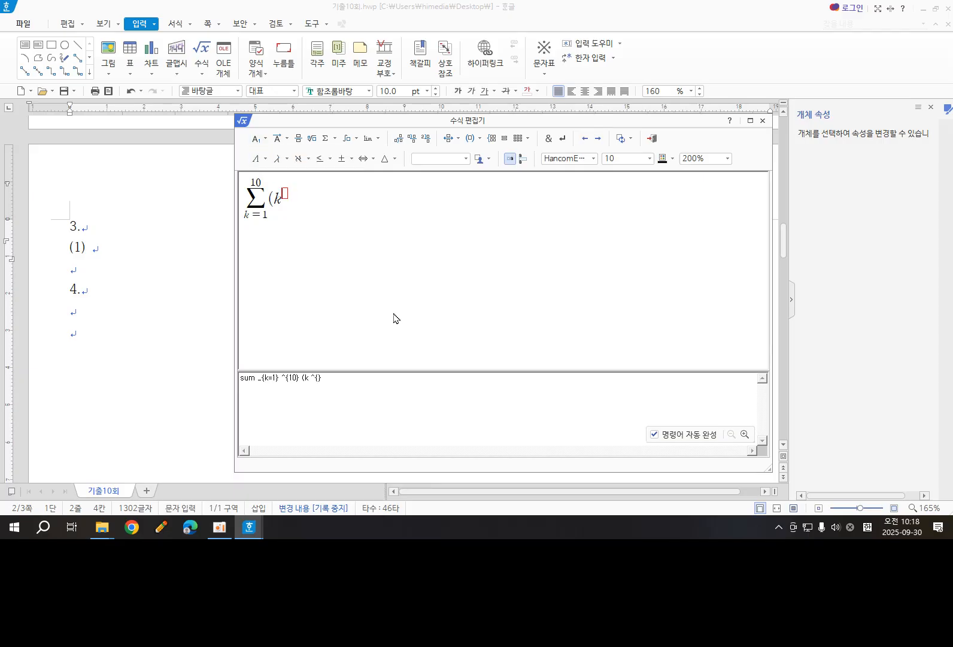
{"action": "type", "text": "3"}
Step: Complete the first equation with +6k², +4k+3, a closing parenthesis and =256
{"action": "type", "text": "+6"}
{"action": "type", "text": "k"}
{"action": "left_click", "coordinate": [266, 140]}
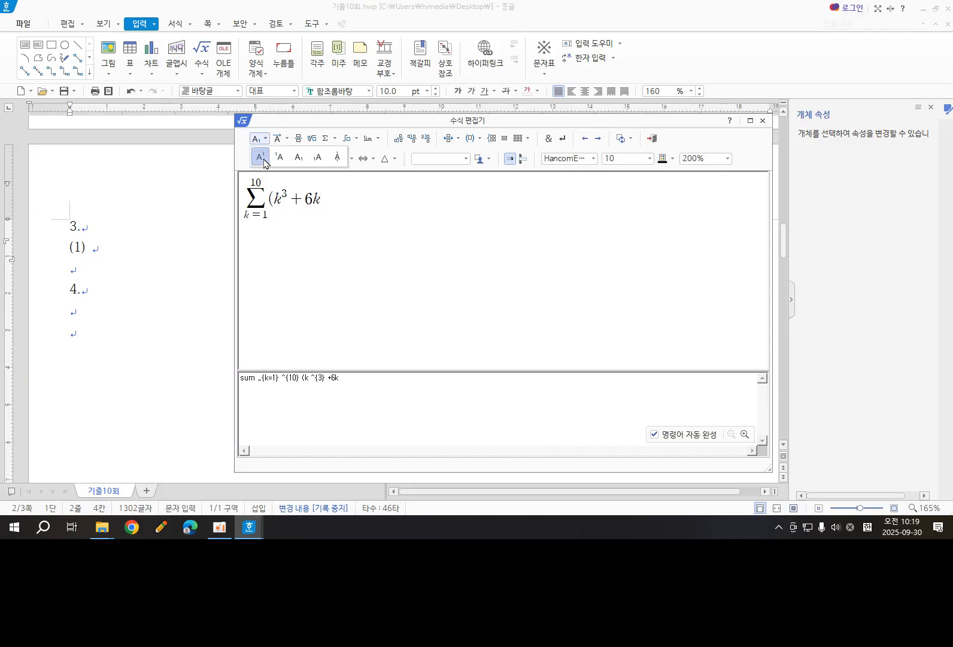
{"action": "left_click", "coordinate": [259, 157]}
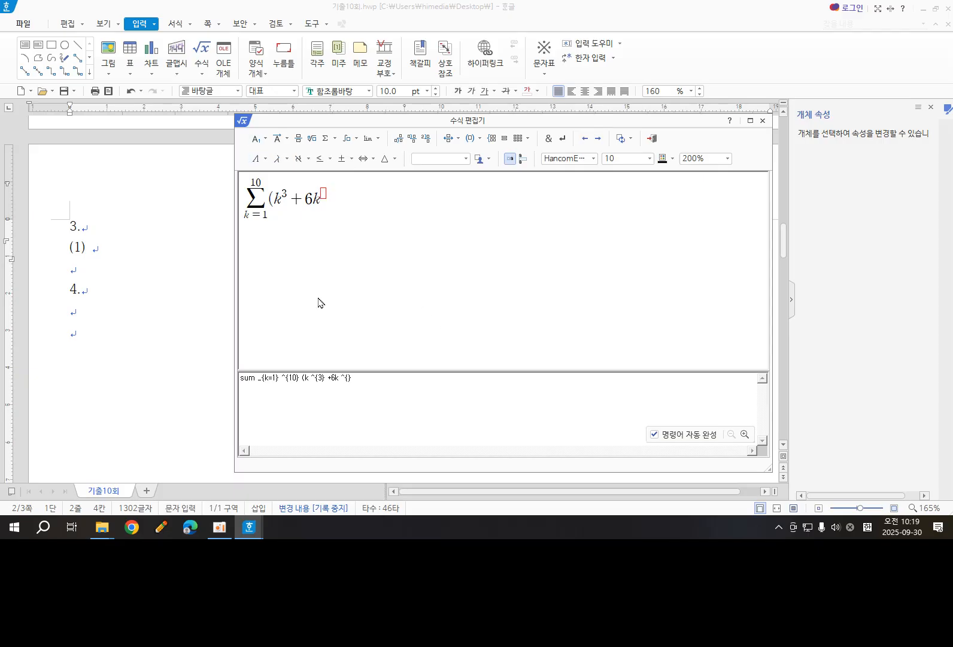
{"action": "type", "text": "2"}
{"action": "type", "text": "+4k+3)"}
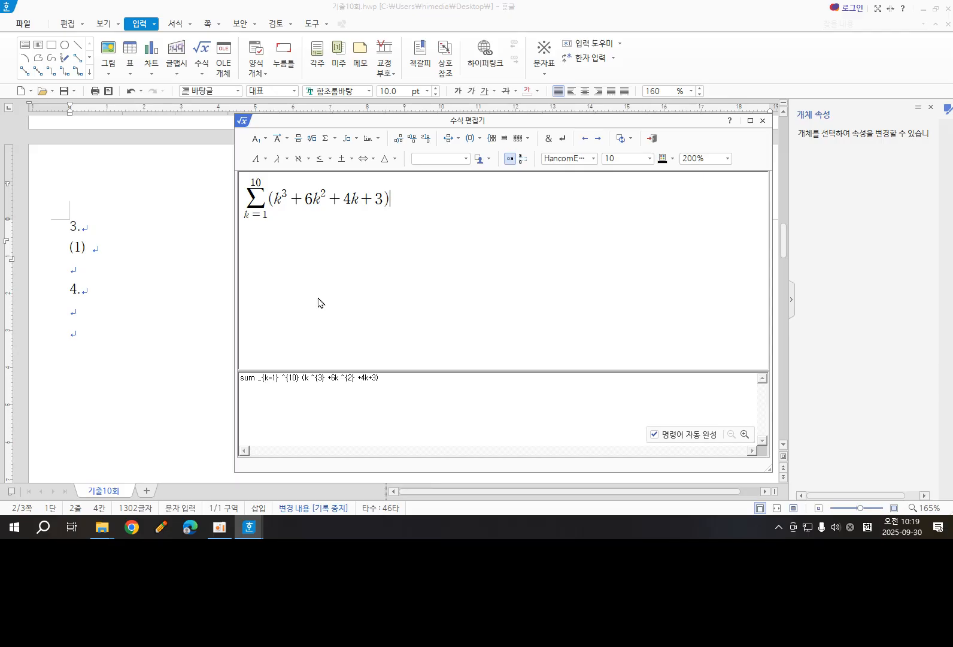
{"action": "type", "text": "=256"}
Step: Insert the finished summation equation into the document after the label (1)
{"action": "left_click", "coordinate": [952, 275]}
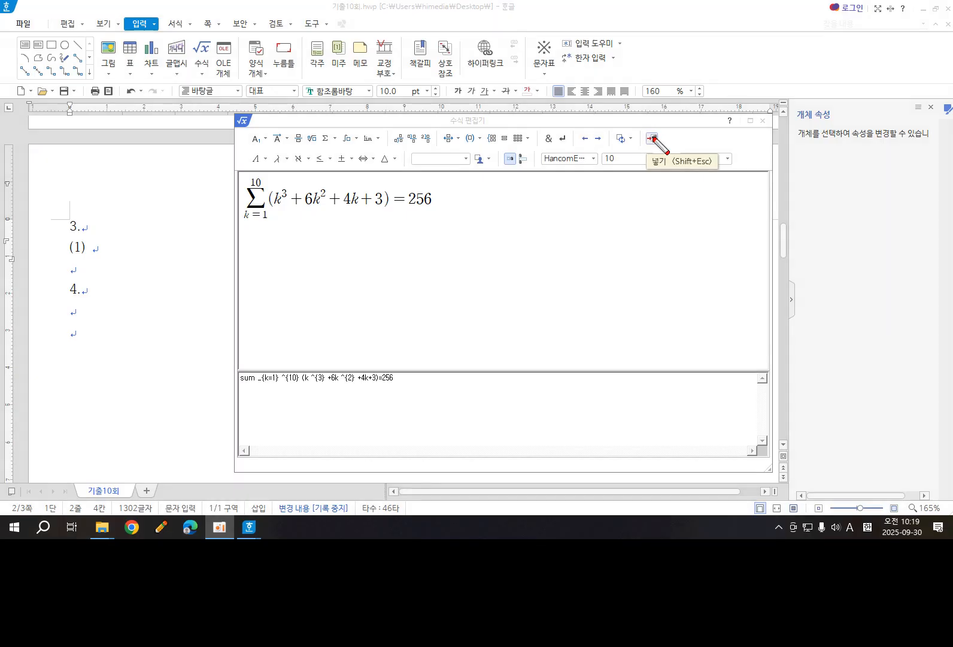
{"action": "mouse_move", "coordinate": [641, 128]}
{"action": "left_mouse_down"}
{"action": "mouse_move", "coordinate": [665, 128]}
{"action": "mouse_move", "coordinate": [660, 151]}
{"action": "mouse_move", "coordinate": [642, 129]}
{"action": "left_mouse_up"}
{"action": "key", "text": "Escape"}
{"action": "left_click", "coordinate": [652, 139]}
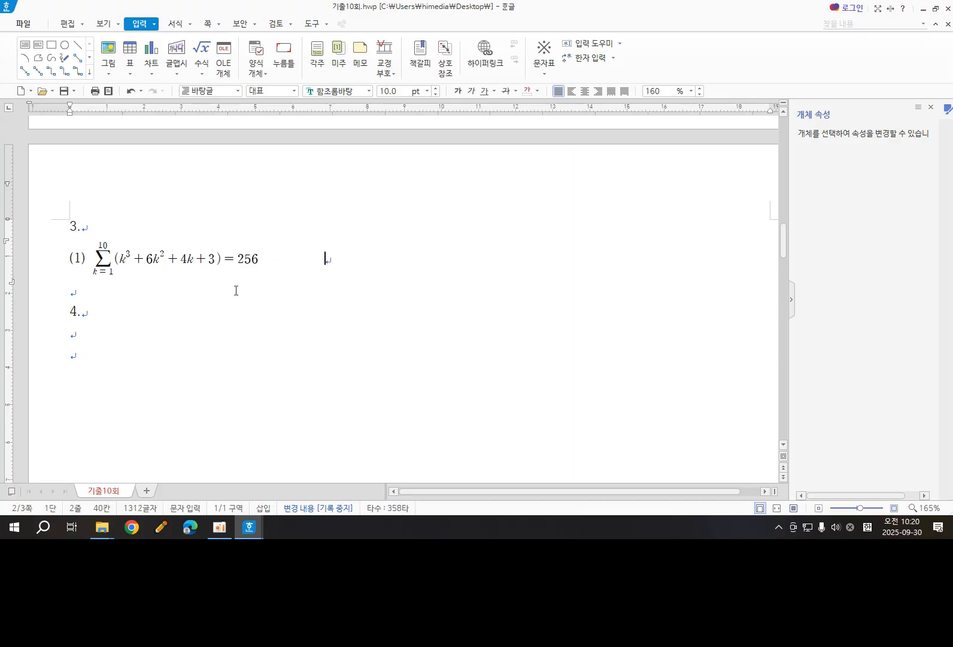
Step: Enter the label "(2)" after the first equation and open the equation editor for a second equation
{"action": "type", "text": "(2)"}
{"action": "left_click", "coordinate": [202, 48]}
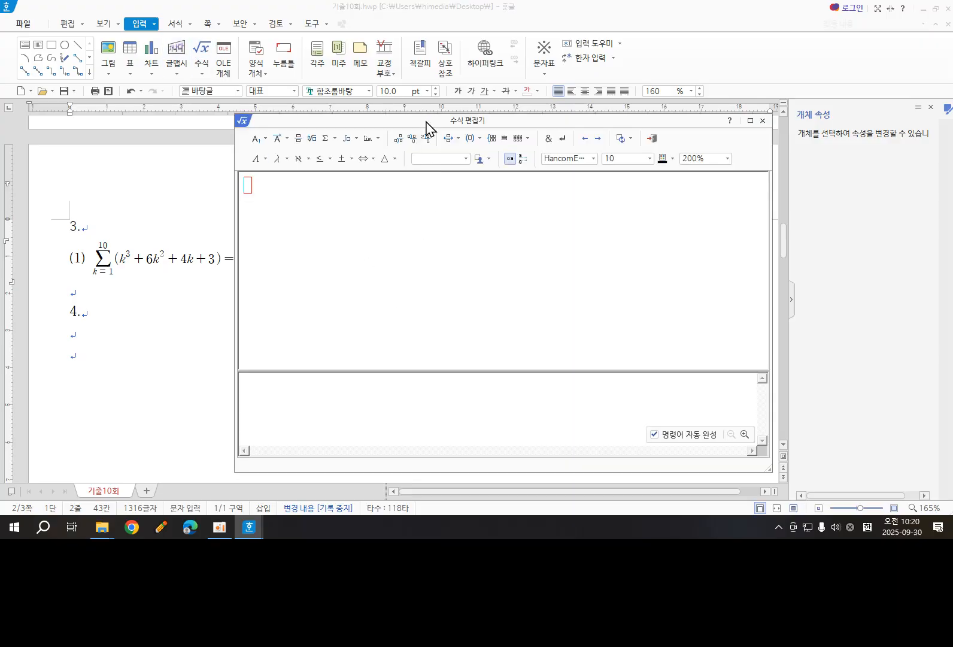
{"action": "left_click_drag", "start_coordinate": [427, 126], "coordinate": [561, 101]}
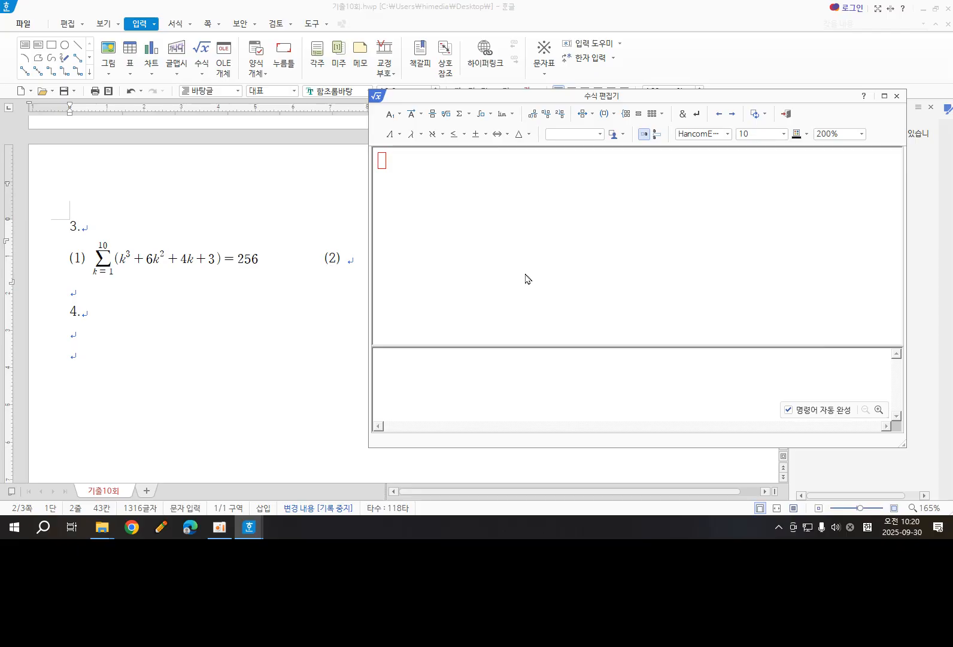
Step: Begin the second equation with R, subscript H and an equals sign
{"action": "type", "text": "R"}
{"action": "left_click", "coordinate": [400, 115]}
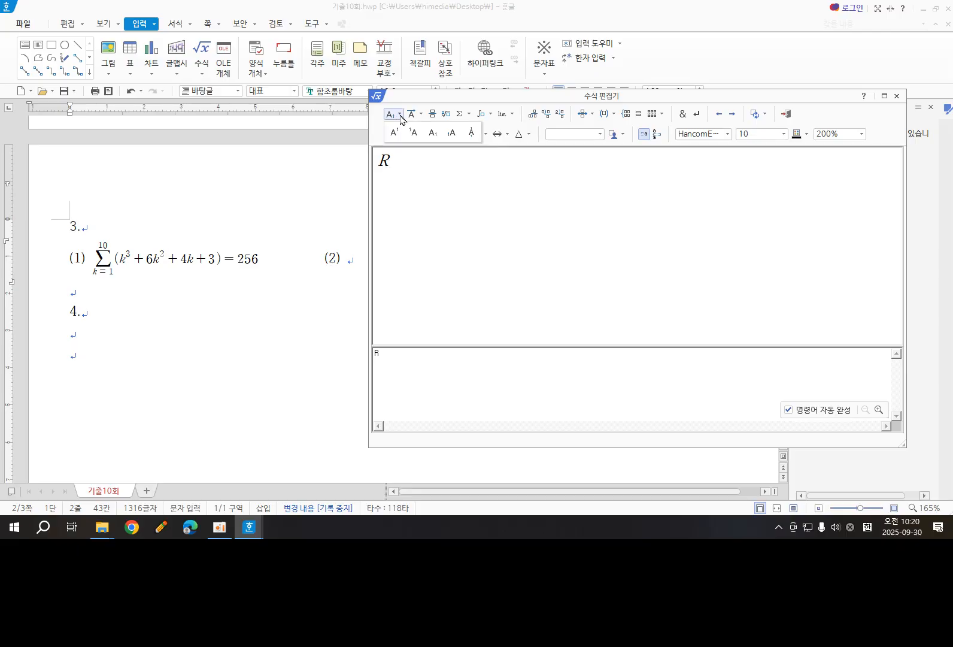
{"action": "left_click", "coordinate": [432, 132]}
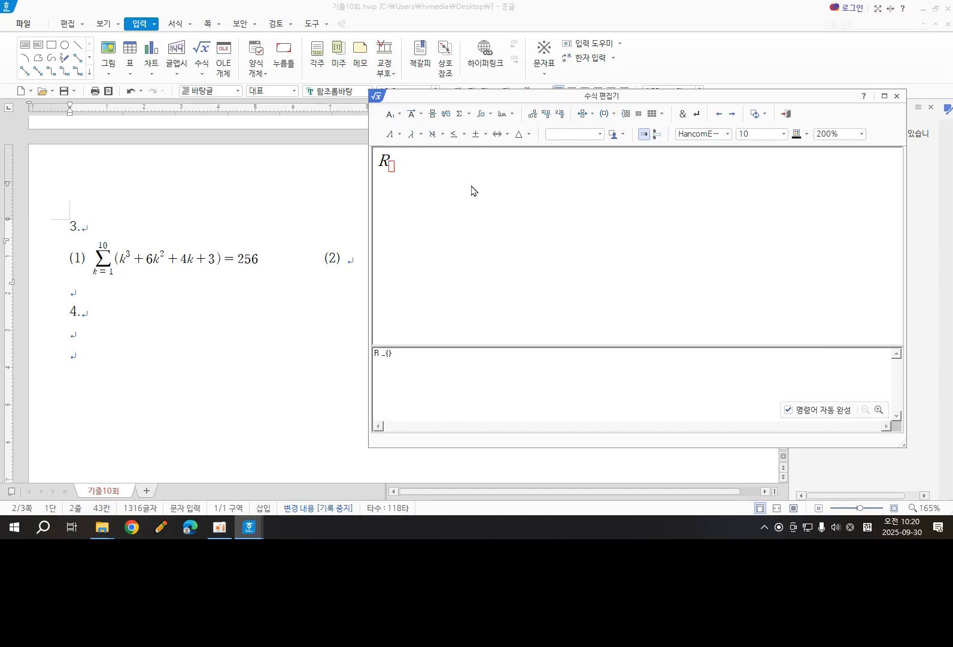
{"action": "type", "text": "H"}
{"action": "type", "text": "="}
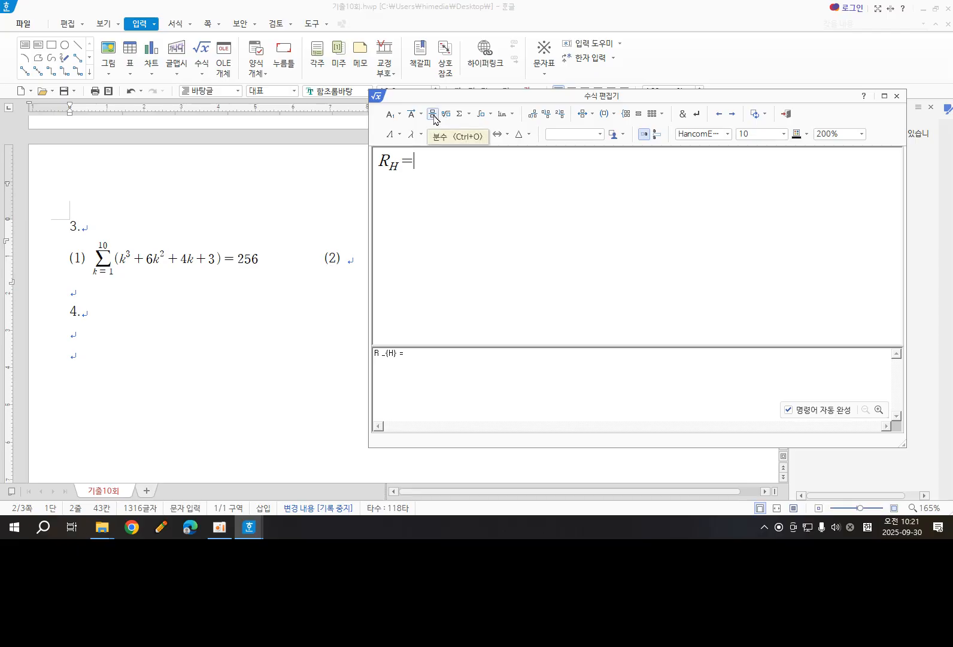
Step: Add the fraction 1 over hc after the equals sign, followed by a multiplication sign (×)
{"action": "left_click", "coordinate": [433, 115]}
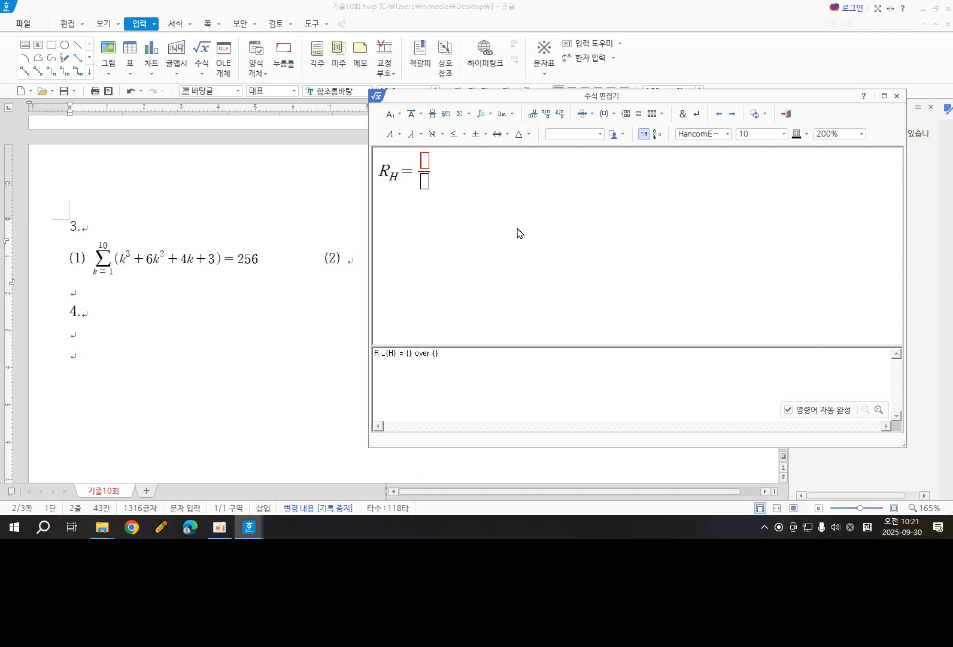
{"action": "type", "text": "1"}
{"action": "key", "text": "Tab"}
{"action": "type", "text": "h"}
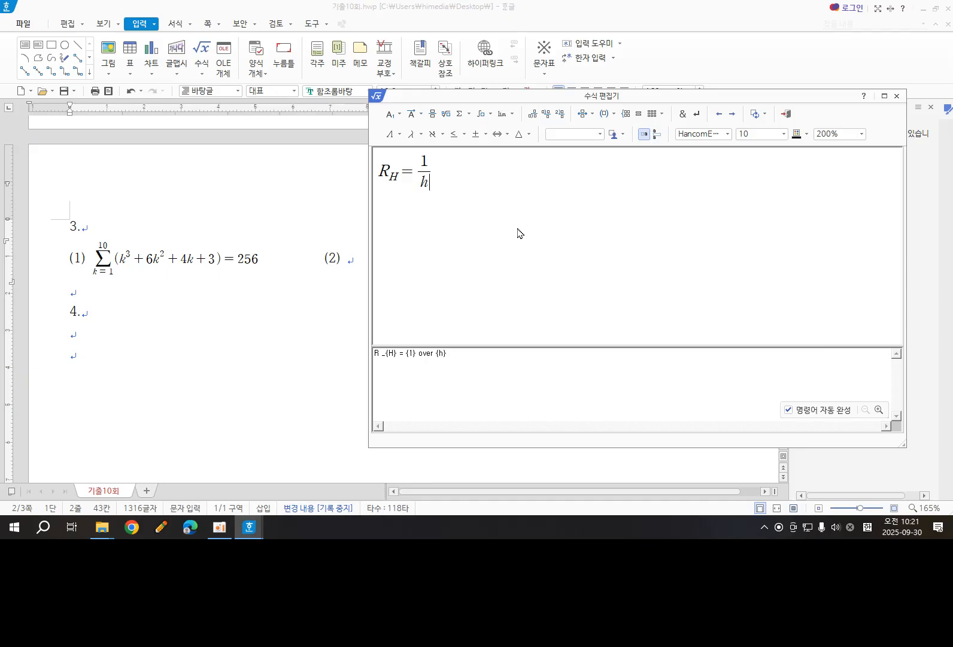
{"action": "type", "text": "c"}
{"action": "left_click", "coordinate": [486, 137]}
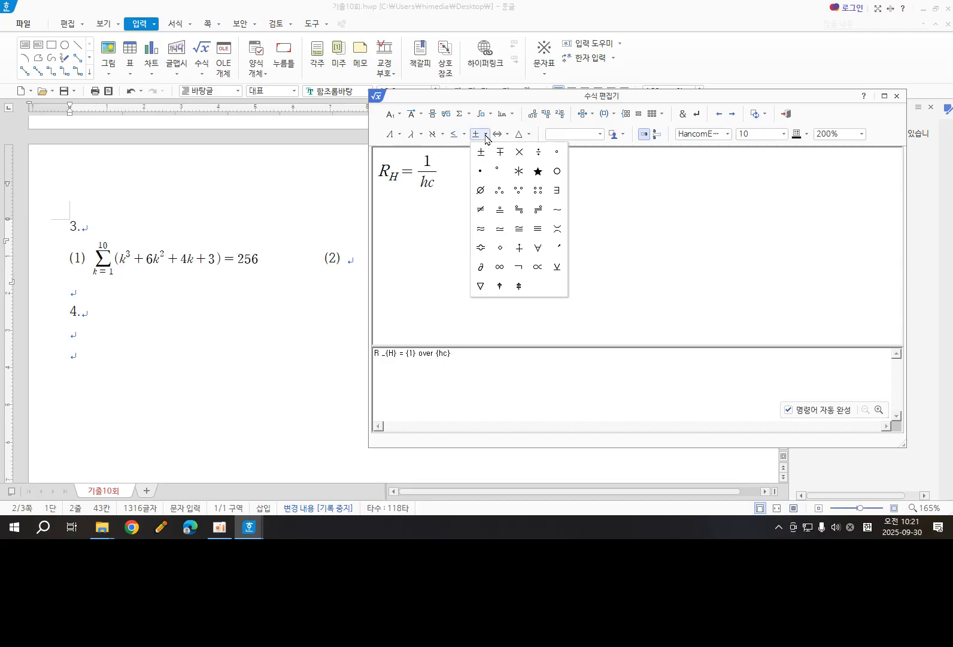
{"action": "left_click", "coordinate": [519, 152]}
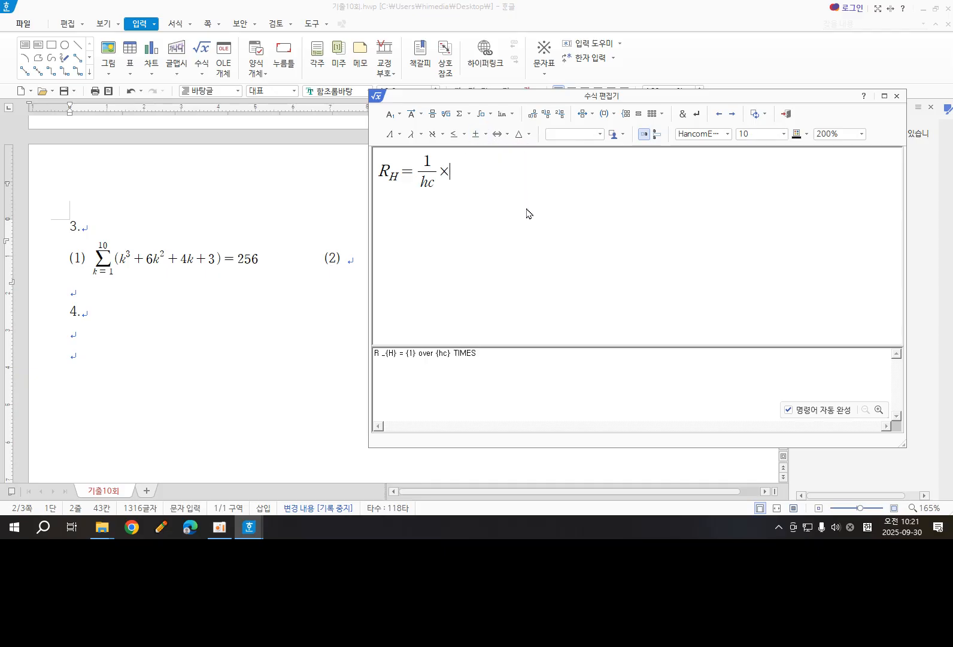
Step: Add a second fraction after the multiplication sign and enter 2π²k in its numerator
{"action": "left_click", "coordinate": [431, 114]}
{"action": "type", "text": "2"}
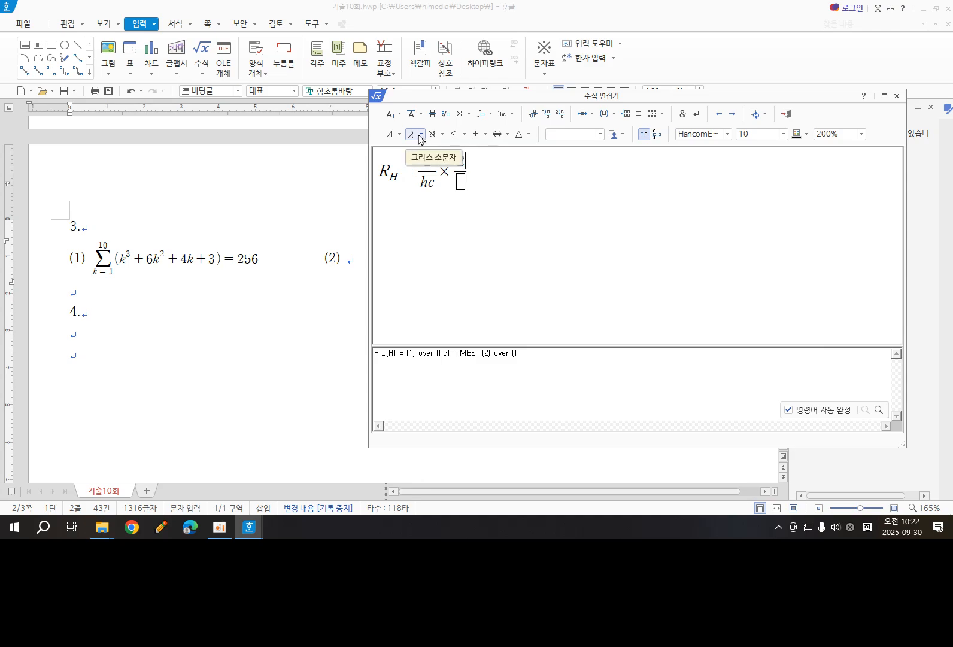
{"action": "left_click", "coordinate": [421, 135]}
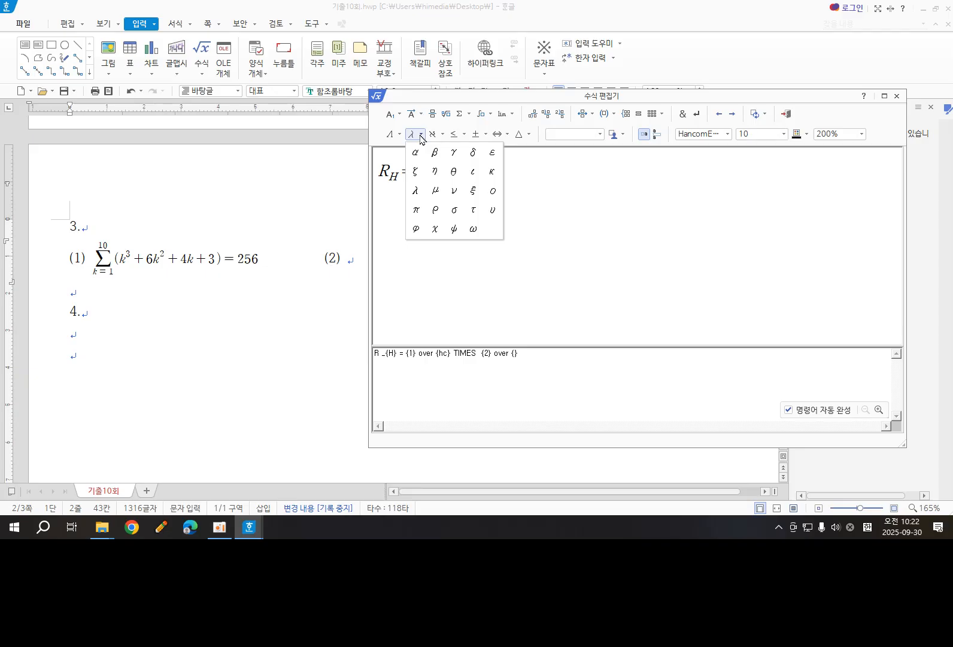
{"action": "left_click", "coordinate": [416, 210]}
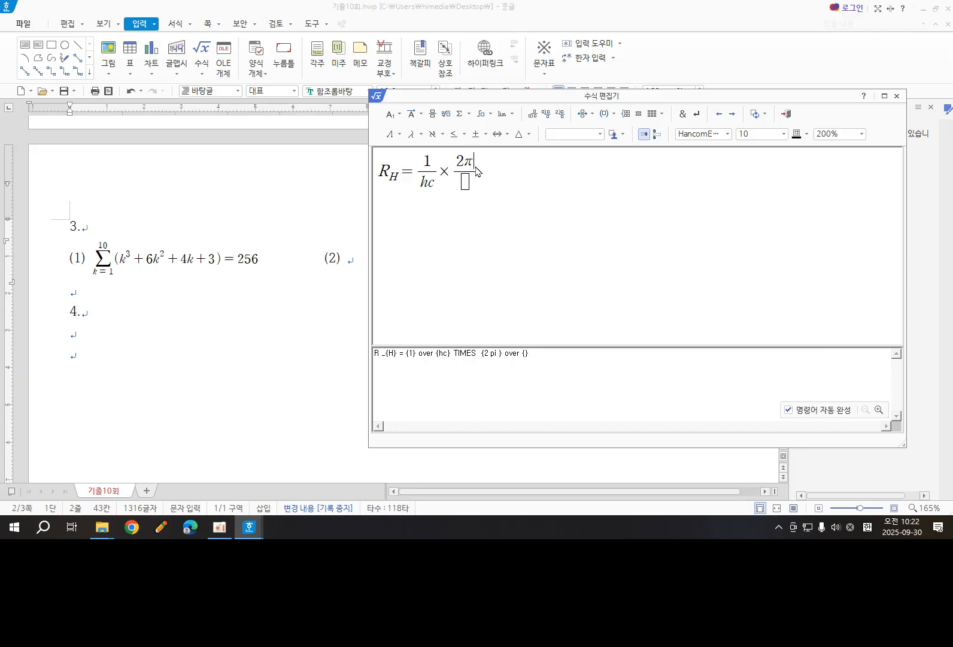
{"action": "left_click", "coordinate": [400, 115]}
{"action": "left_click", "coordinate": [395, 132]}
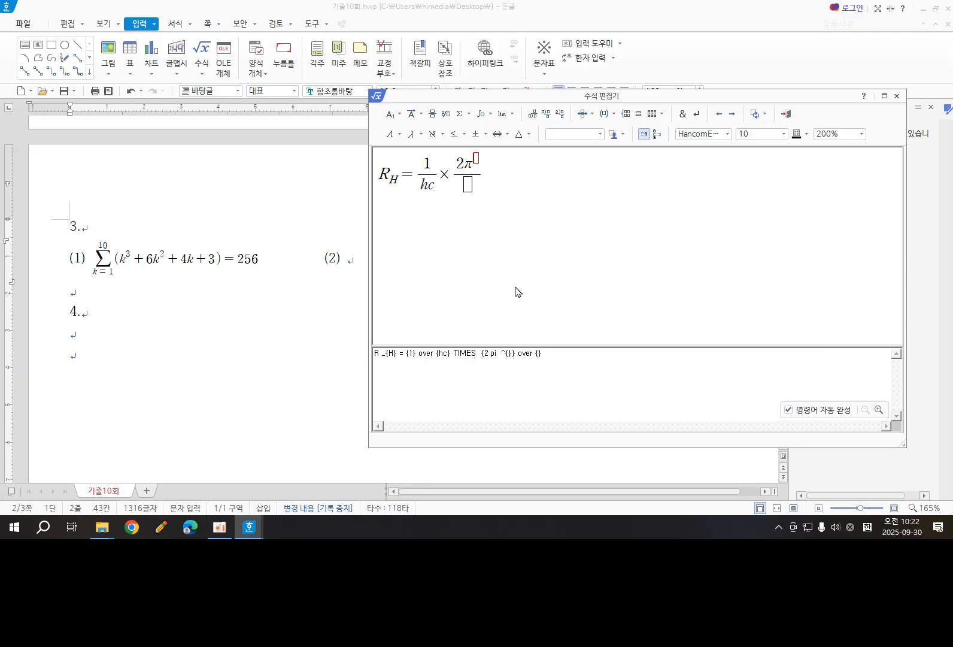
{"action": "type", "text": "2"}
{"action": "type", "text": "k"}
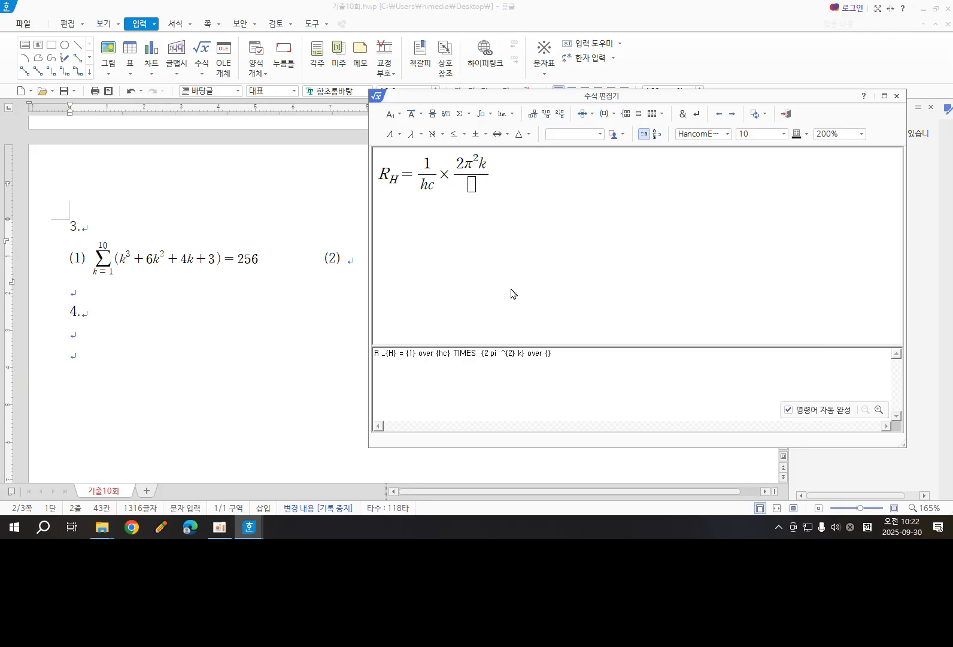
{"action": "left_click", "coordinate": [413, 135]}
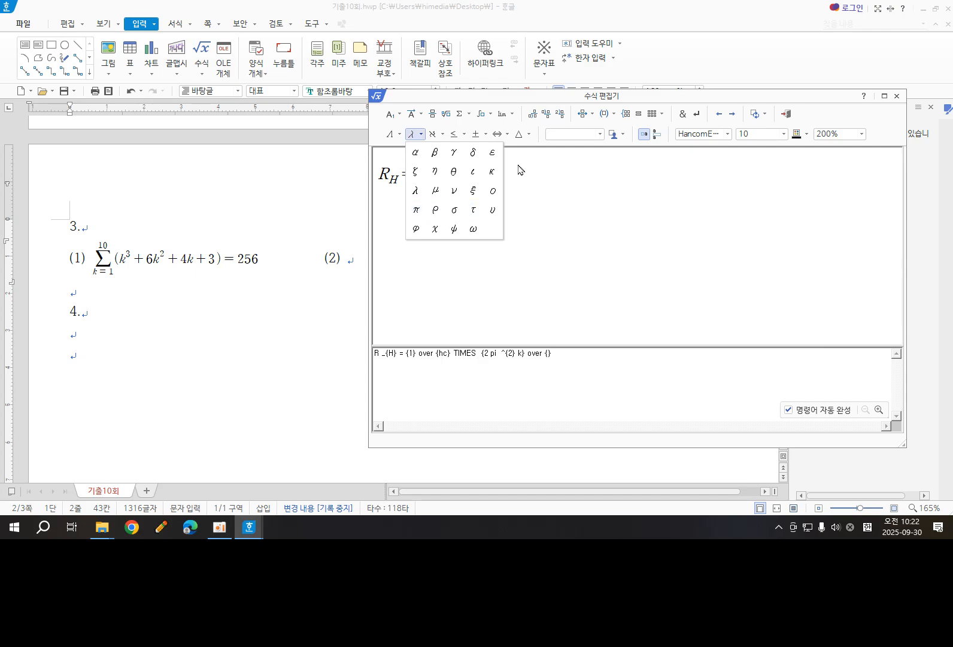
{"action": "left_click", "coordinate": [541, 166]}
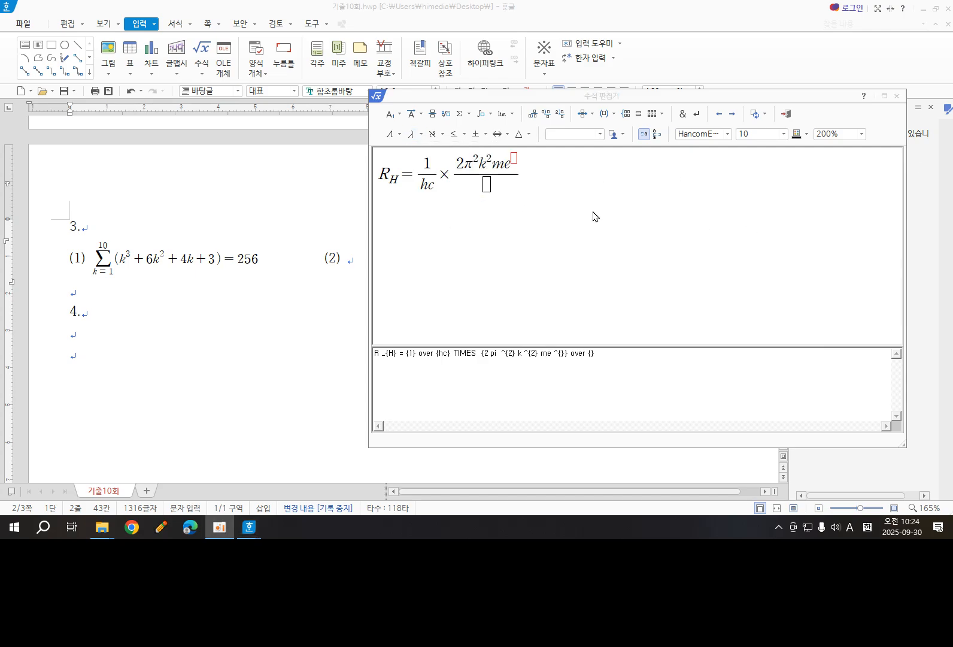
Step: Re-enter the trailing me in the second fraction's numerator and give its e the exponent 4
{"action": "left_click", "coordinate": [511, 170]}
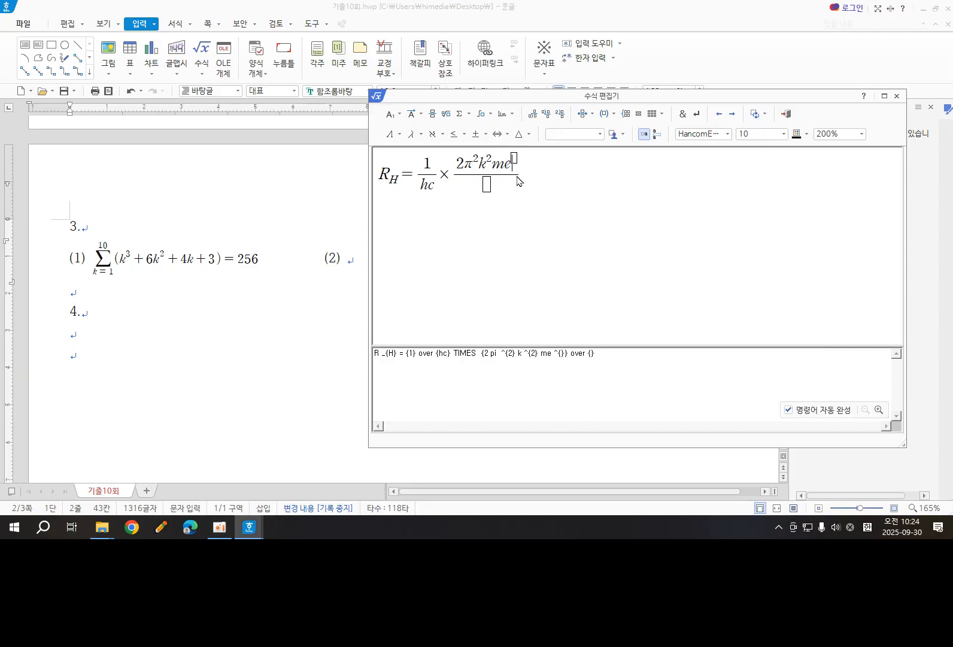
{"action": "key", "text": "BackSpace"}
{"action": "key", "text": "BackSpace"}
{"action": "key", "text": "BackSpace"}
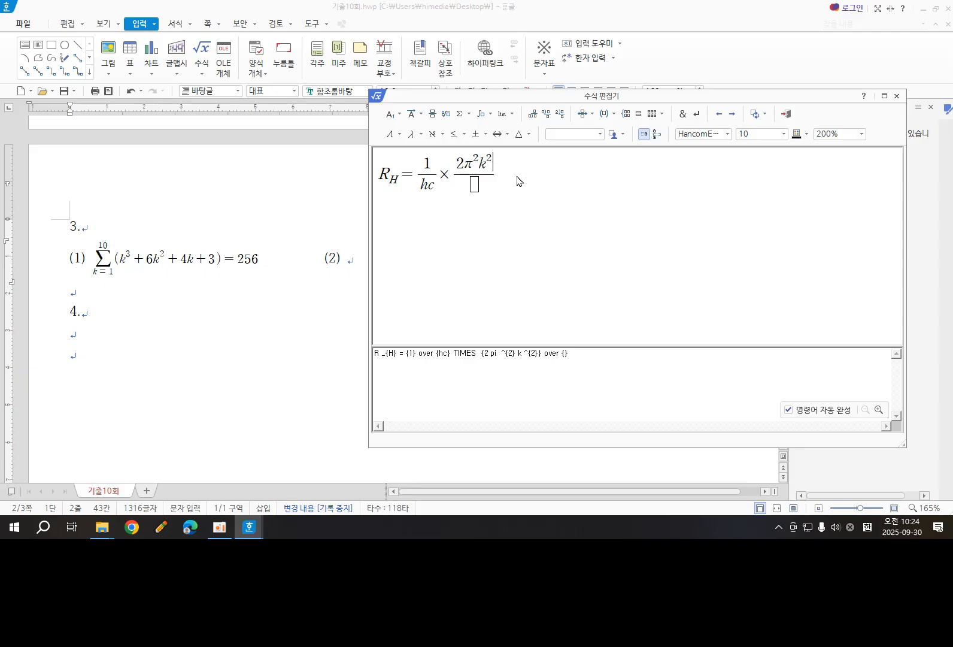
{"action": "type", "text": "me"}
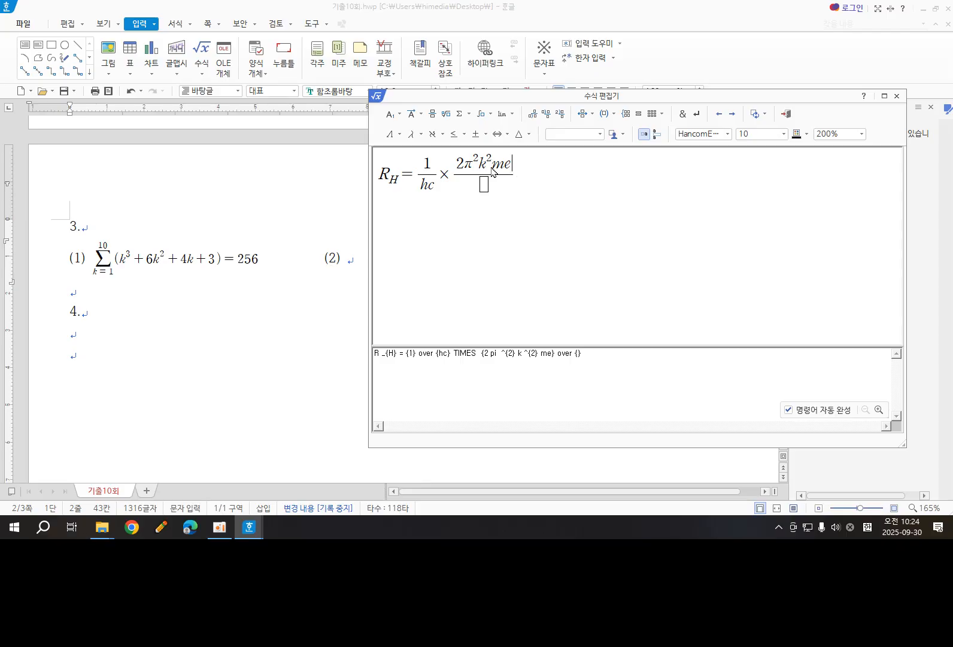
{"action": "left_click", "coordinate": [392, 114]}
{"action": "left_click", "coordinate": [395, 132]}
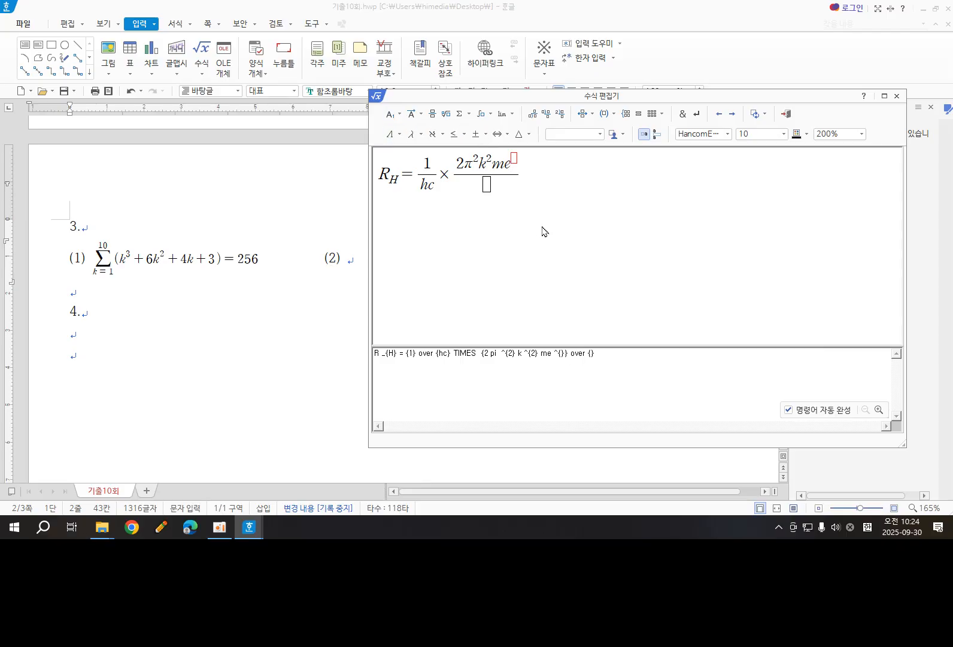
{"action": "type", "text": "4"}
{"action": "key", "text": "Tab"}
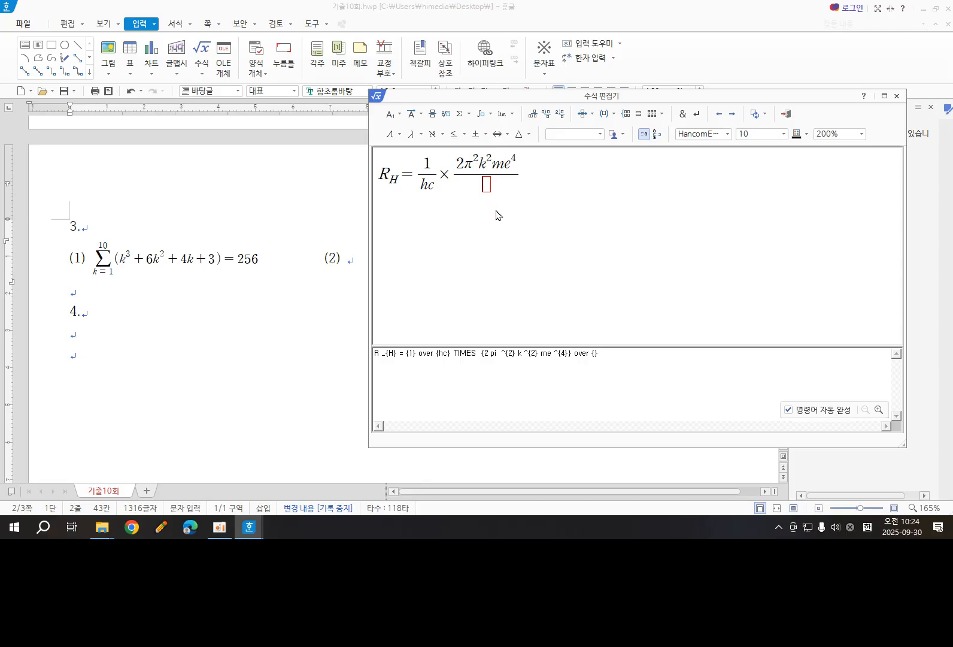
{"action": "type", "text": "h"}
{"action": "left_click", "coordinate": [394, 114]}
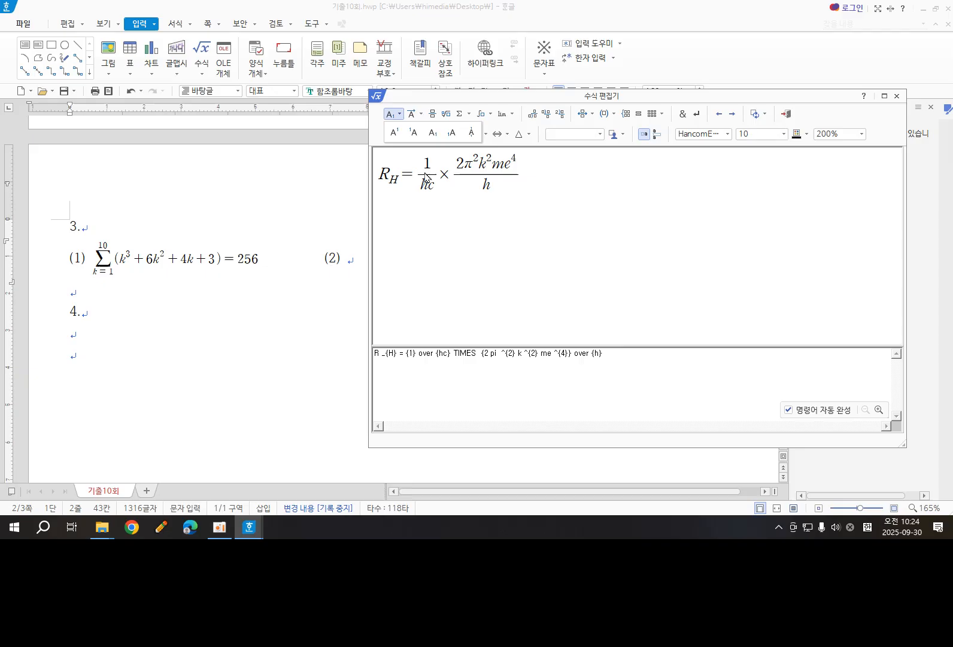
{"action": "left_click", "coordinate": [393, 133]}
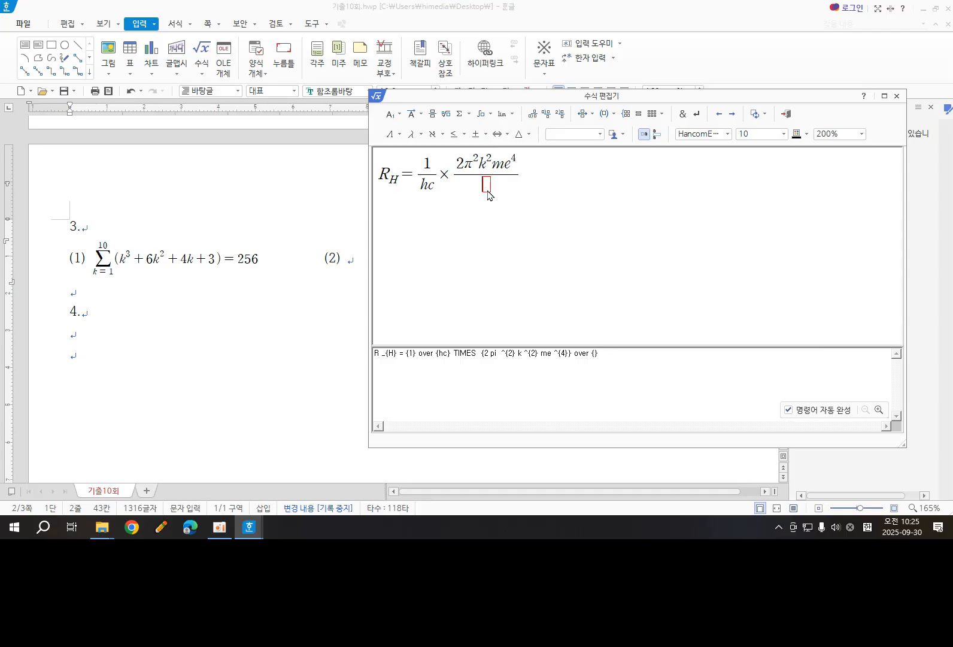
Step: Enter h² as the second fraction's denominator and insert the finished equation into the document after the label (2)
{"action": "type", "text": "^"}
{"action": "type", "text": "h"}
{"action": "left_click", "coordinate": [393, 115]}
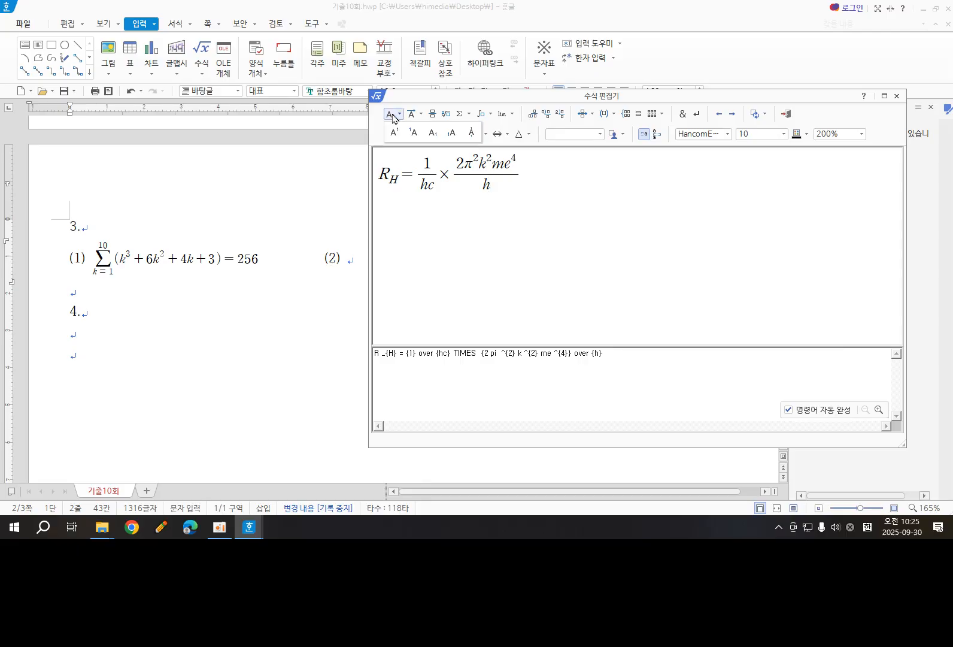
{"action": "left_click", "coordinate": [394, 132]}
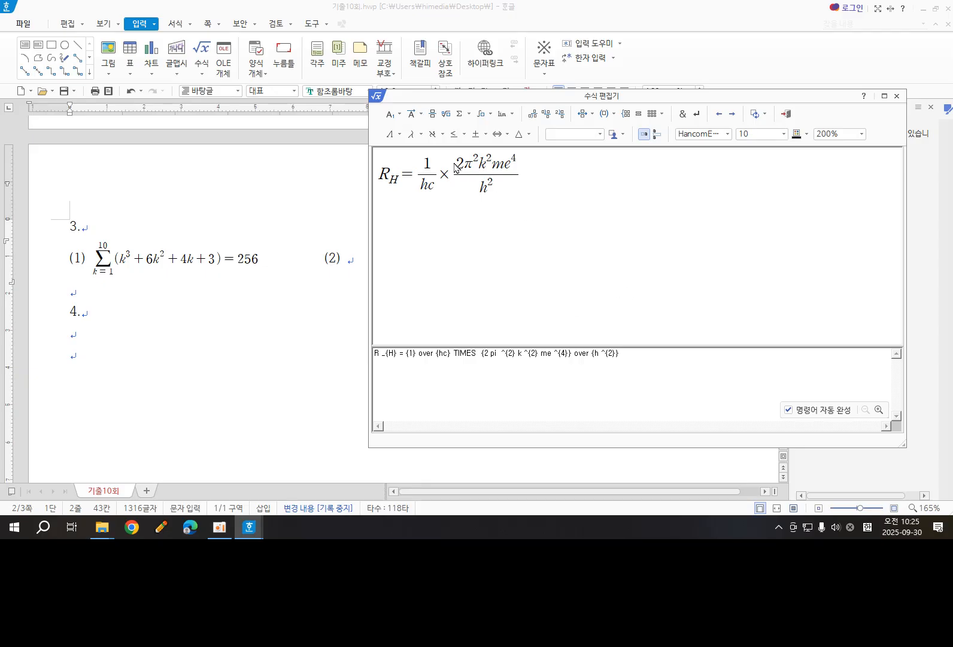
{"action": "left_click", "coordinate": [786, 115]}
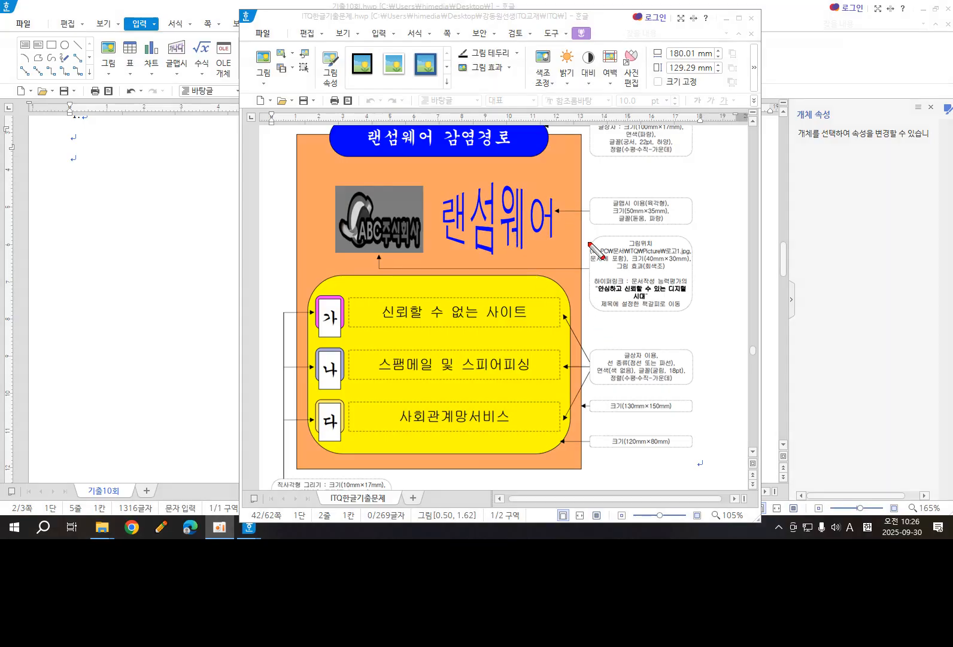
Step: Examine the drawing task in the ITQ한글기출문제 document for its shape sizes, layering and the labelled boxes' specifications
{"action": "left_click_drag", "start_coordinate": [573, 184], "coordinate": [570, 160]}
{"action": "mouse_move", "coordinate": [585, 414]}
{"action": "left_mouse_down"}
{"action": "mouse_move", "coordinate": [701, 404]}
{"action": "mouse_move", "coordinate": [622, 397]}
{"action": "mouse_move", "coordinate": [576, 416]}
{"action": "left_mouse_up"}
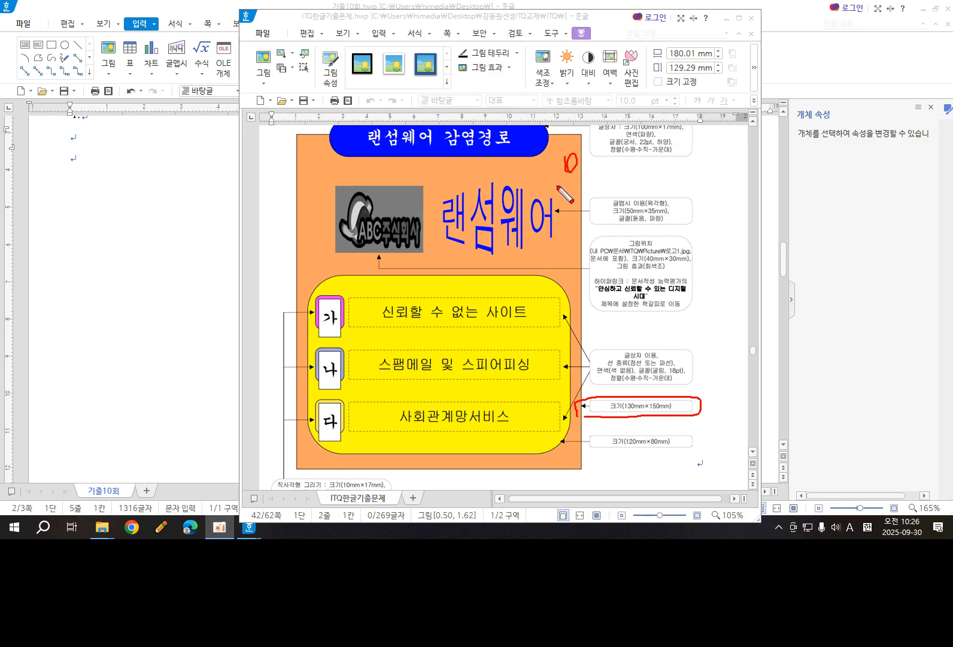
{"action": "mouse_move", "coordinate": [328, 333]}
{"action": "left_mouse_down"}
{"action": "mouse_move", "coordinate": [276, 334]}
{"action": "mouse_move", "coordinate": [324, 339]}
{"action": "left_mouse_up"}
{"action": "key", "text": "Escape"}
{"action": "scroll", "coordinate": [445, 328], "scroll_direction": "down", "scroll_amount": 2}
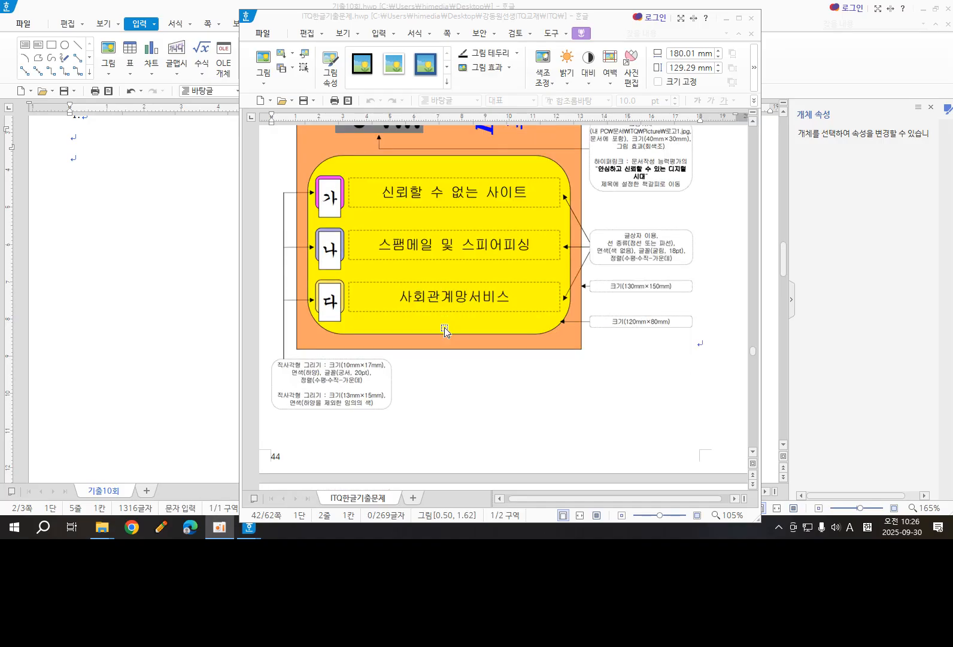
{"action": "key", "text": "ctrl+2"}
{"action": "left_click_drag", "start_coordinate": [293, 378], "coordinate": [317, 378]}
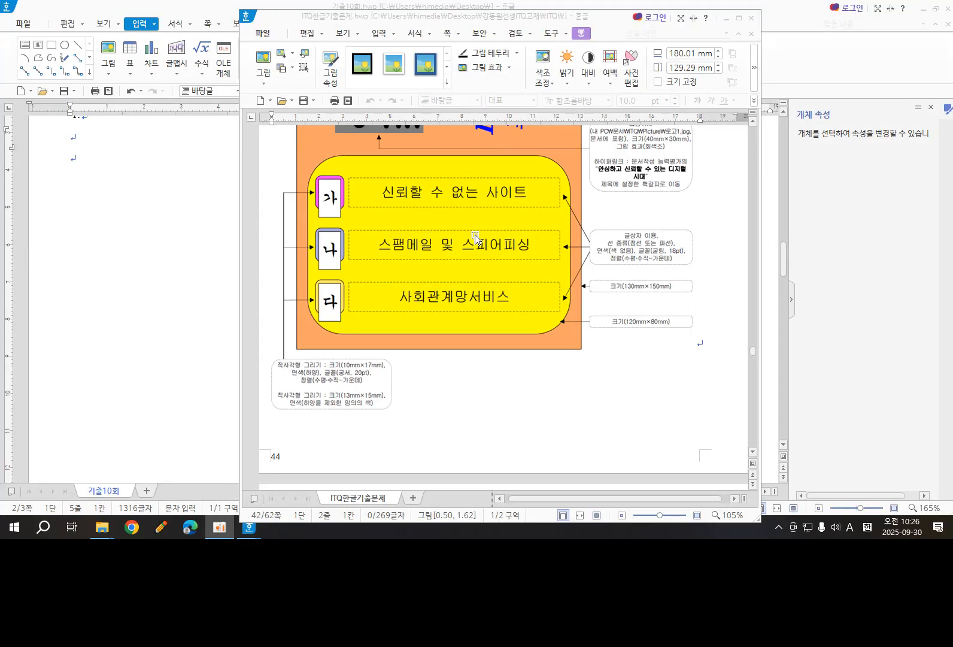
{"action": "scroll", "coordinate": [478, 240], "scroll_direction": "up", "scroll_amount": 3}
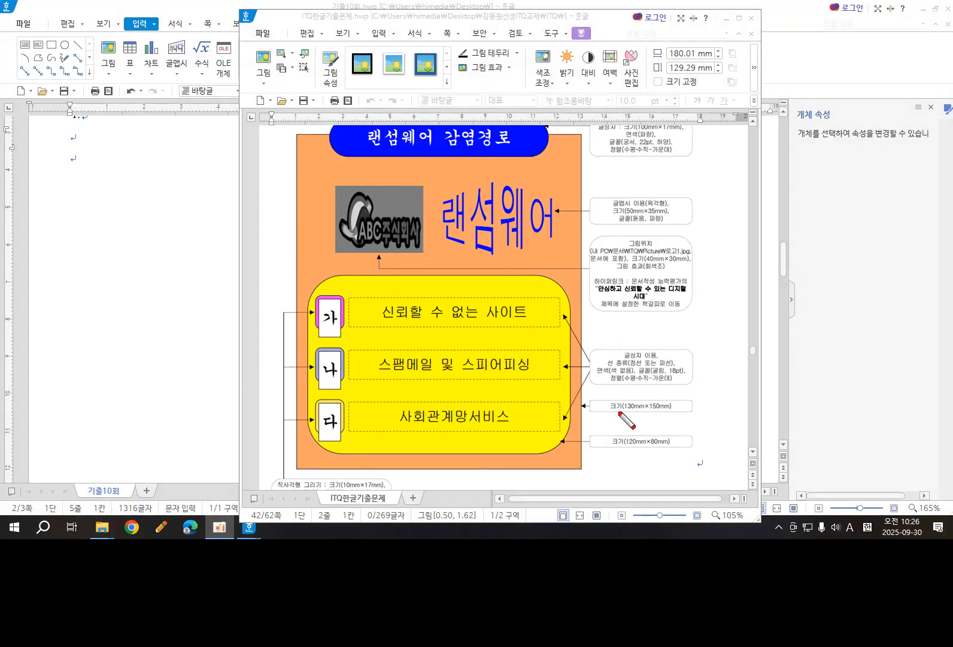
{"action": "mouse_move", "coordinate": [700, 398]}
{"action": "left_mouse_down"}
{"action": "mouse_move", "coordinate": [700, 411]}
{"action": "mouse_move", "coordinate": [689, 407]}
{"action": "mouse_move", "coordinate": [719, 410]}
{"action": "left_mouse_up"}
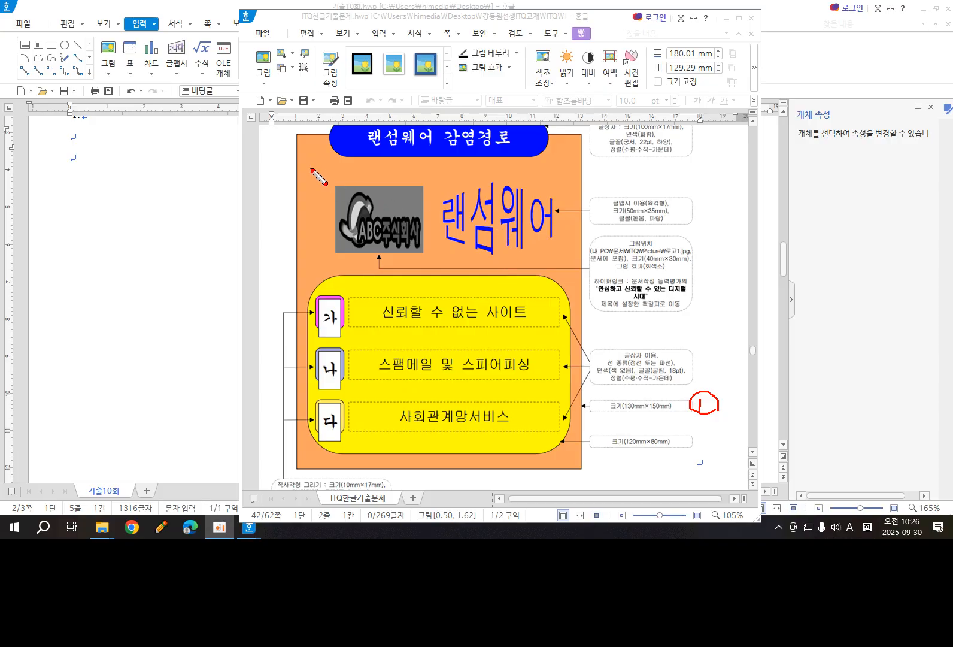
{"action": "mouse_move", "coordinate": [311, 143]}
{"action": "left_mouse_down"}
{"action": "mouse_move", "coordinate": [533, 144]}
{"action": "mouse_move", "coordinate": [563, 157]}
{"action": "mouse_move", "coordinate": [565, 207]}
{"action": "mouse_move", "coordinate": [535, 271]}
{"action": "mouse_move", "coordinate": [340, 278]}
{"action": "mouse_move", "coordinate": [295, 241]}
{"action": "mouse_move", "coordinate": [306, 141]}
{"action": "left_mouse_up"}
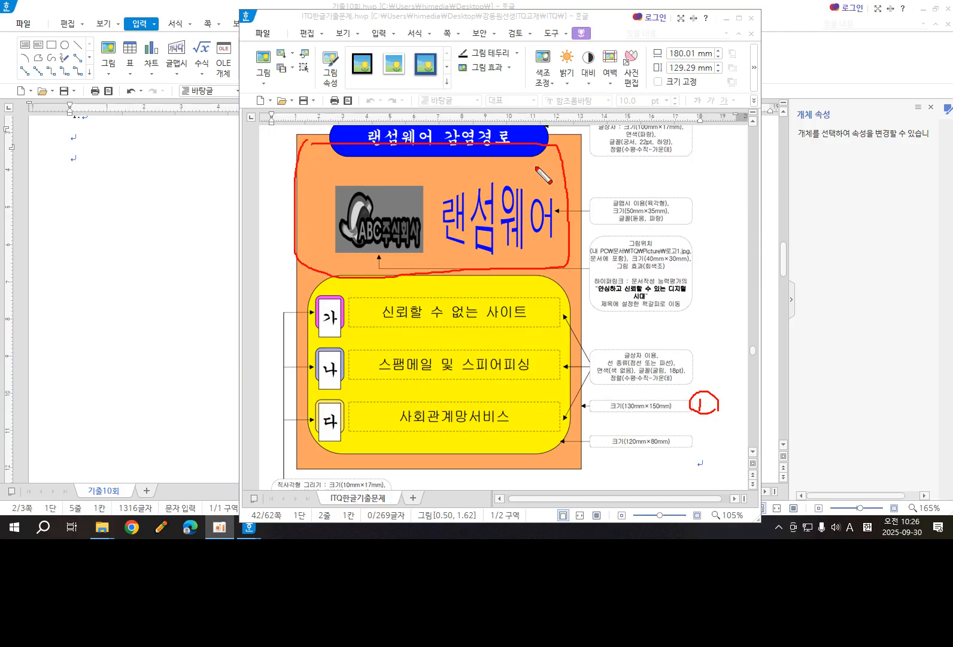
{"action": "mouse_move", "coordinate": [536, 168]}
{"action": "left_mouse_down"}
{"action": "mouse_move", "coordinate": [533, 183]}
{"action": "mouse_move", "coordinate": [546, 193]}
{"action": "left_mouse_up"}
{"action": "mouse_move", "coordinate": [564, 179]}
{"action": "left_mouse_down"}
{"action": "mouse_move", "coordinate": [563, 199]}
{"action": "mouse_move", "coordinate": [535, 204]}
{"action": "mouse_move", "coordinate": [558, 186]}
{"action": "left_mouse_up"}
{"action": "mouse_move", "coordinate": [574, 159]}
{"action": "left_mouse_down"}
{"action": "mouse_move", "coordinate": [581, 169]}
{"action": "mouse_move", "coordinate": [542, 172]}
{"action": "left_mouse_up"}
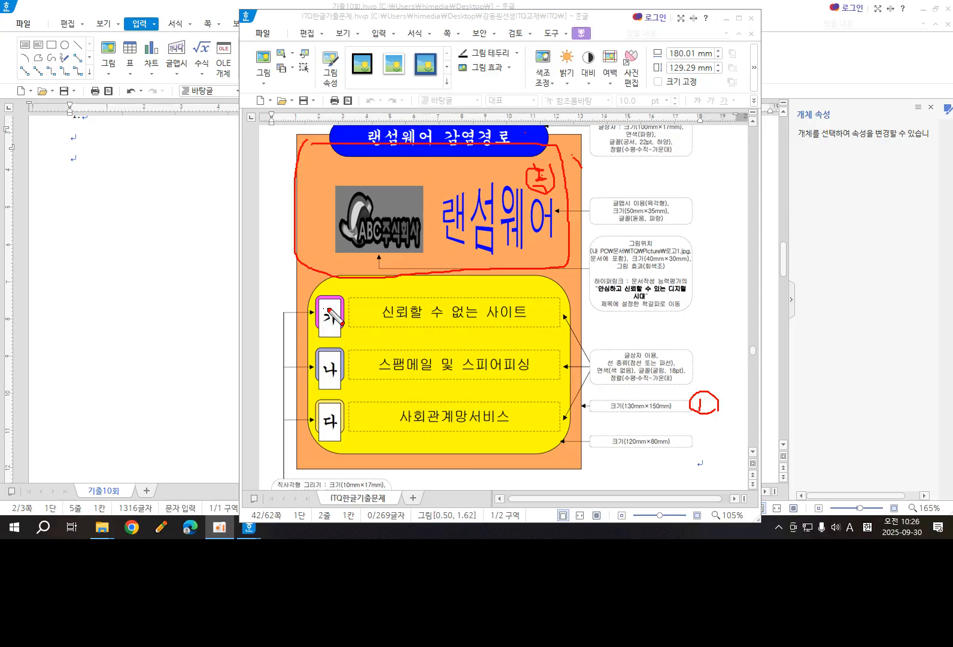
{"action": "mouse_move", "coordinate": [320, 289]}
{"action": "left_mouse_down"}
{"action": "mouse_move", "coordinate": [362, 292]}
{"action": "mouse_move", "coordinate": [351, 331]}
{"action": "mouse_move", "coordinate": [361, 344]}
{"action": "left_mouse_up"}
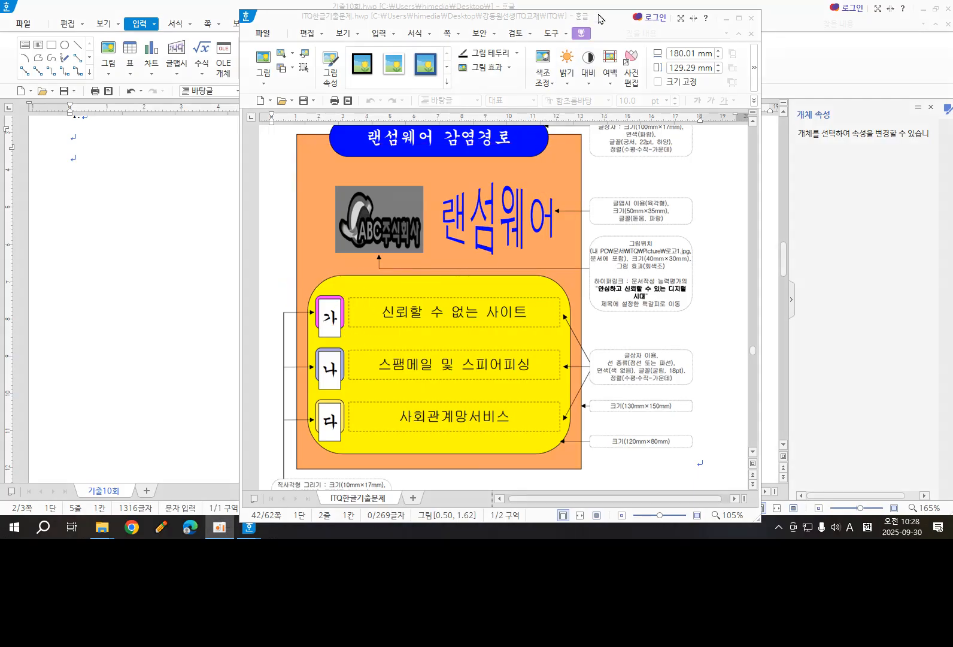
Step: Move the exam sheet window aside and draw a rectangle about 54 × 37 mm below item 4 in the answer document
{"action": "left_click_drag", "start_coordinate": [600, 20], "coordinate": [952, 36]}
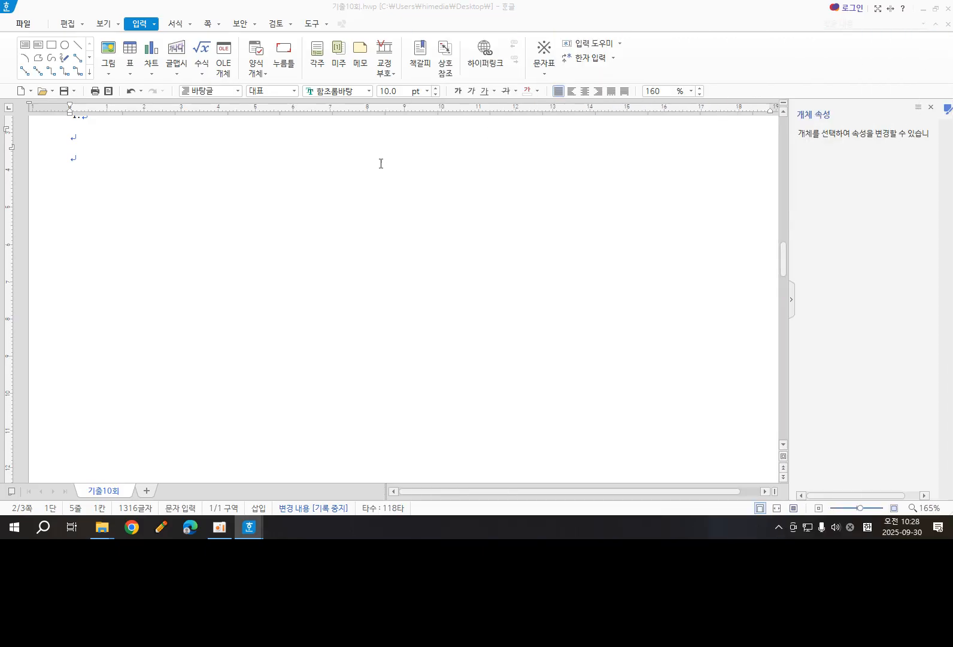
{"action": "left_click", "coordinate": [145, 24]}
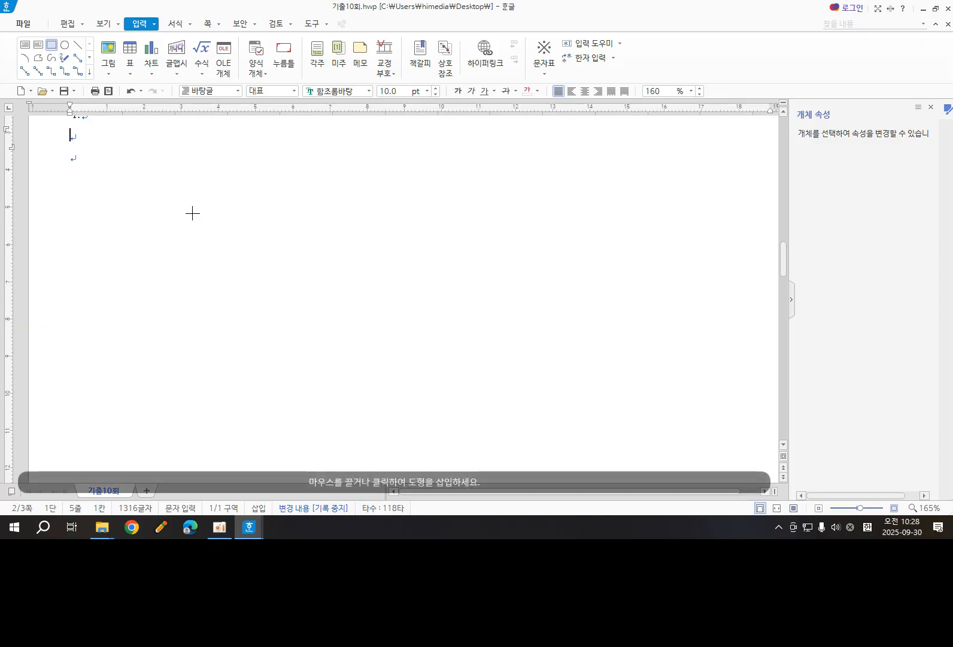
{"action": "left_click_drag", "start_coordinate": [247, 235], "coordinate": [450, 372]}
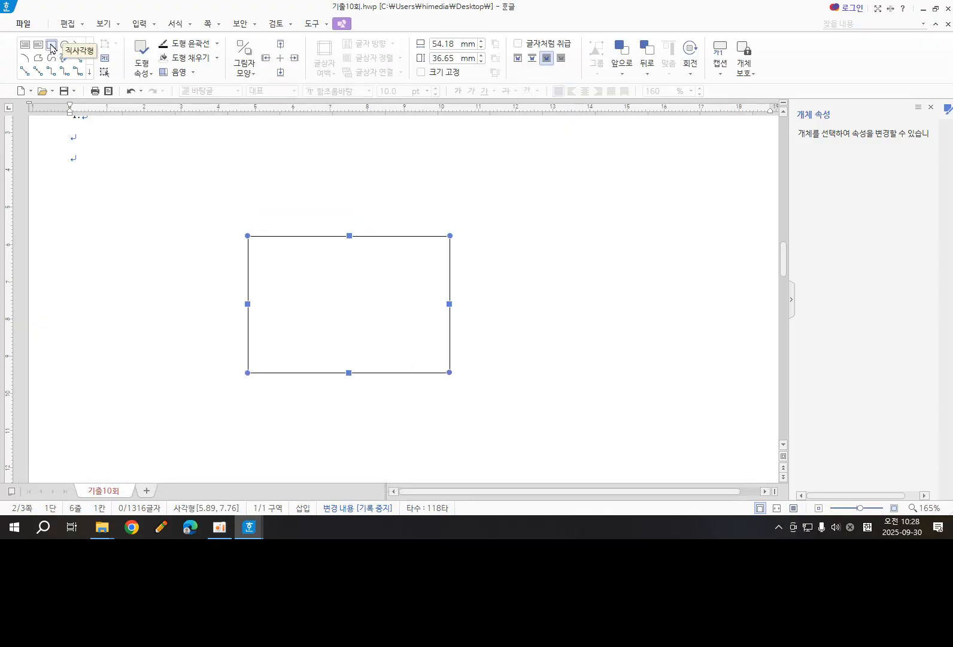
Step: Set the rectangle's width to 130 mm and its height to 150 mm in its object properties
{"action": "double_click", "coordinate": [322, 293]}
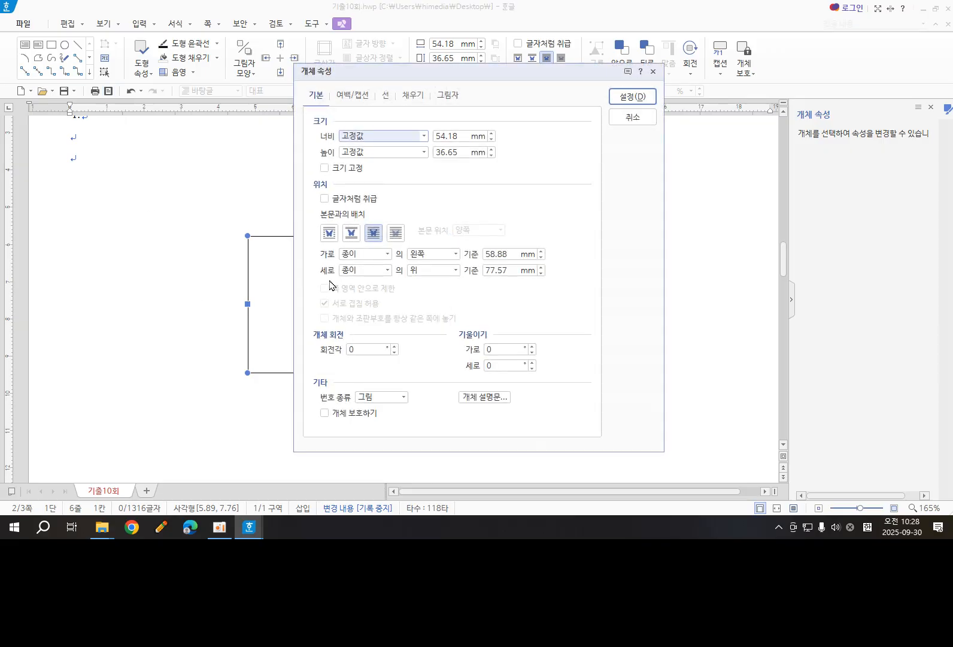
{"action": "left_click", "coordinate": [491, 134]}
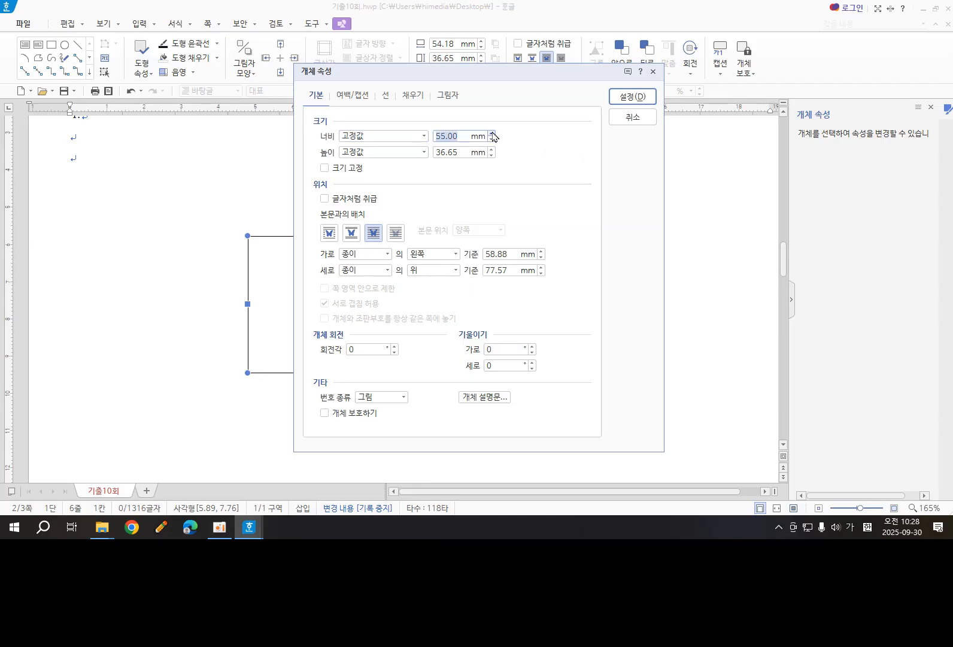
{"action": "type", "text": "130"}
{"action": "left_click", "coordinate": [492, 149]}
{"action": "type", "text": "150"}
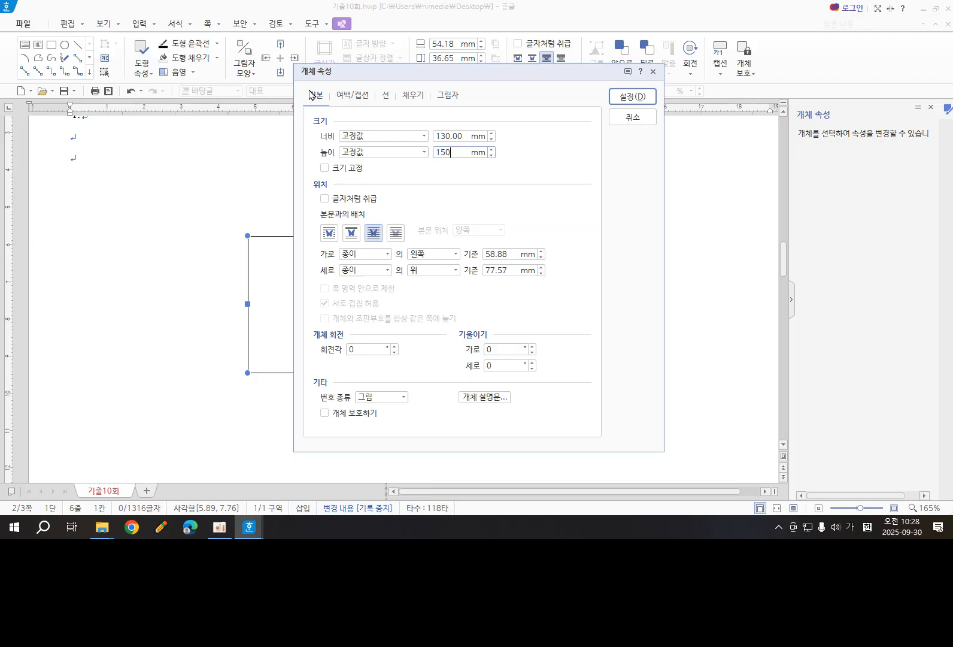
{"action": "mouse_move", "coordinate": [333, 130]}
{"action": "left_mouse_down"}
{"action": "mouse_move", "coordinate": [313, 128]}
{"action": "mouse_move", "coordinate": [323, 113]}
{"action": "mouse_move", "coordinate": [334, 127]}
{"action": "left_mouse_up"}
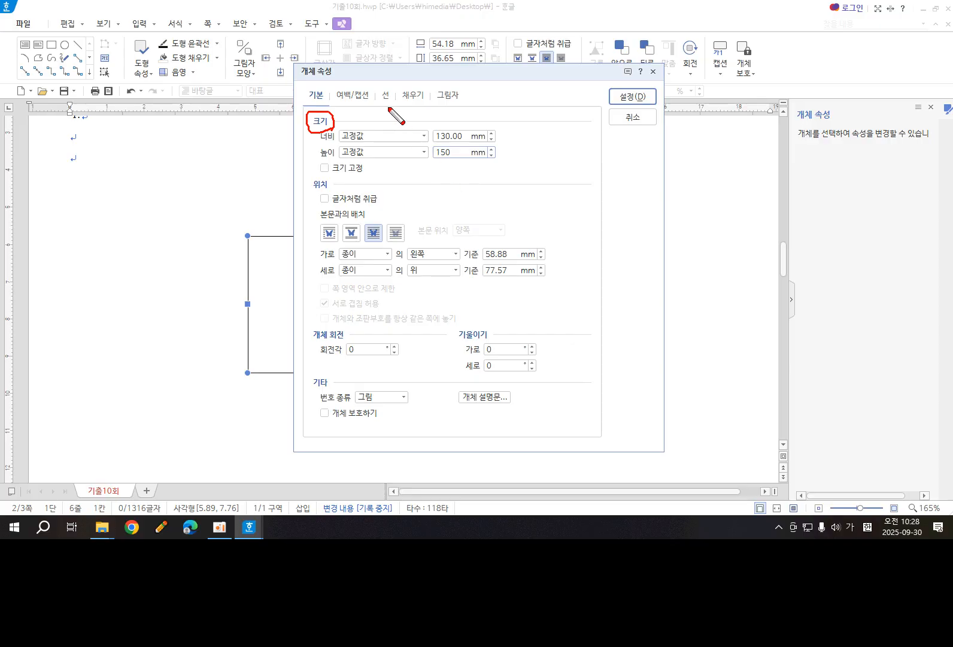
{"action": "mouse_move", "coordinate": [377, 84]}
{"action": "left_mouse_down"}
{"action": "mouse_move", "coordinate": [391, 93]}
{"action": "mouse_move", "coordinate": [397, 80]}
{"action": "left_mouse_up"}
{"action": "key", "text": "Escape"}
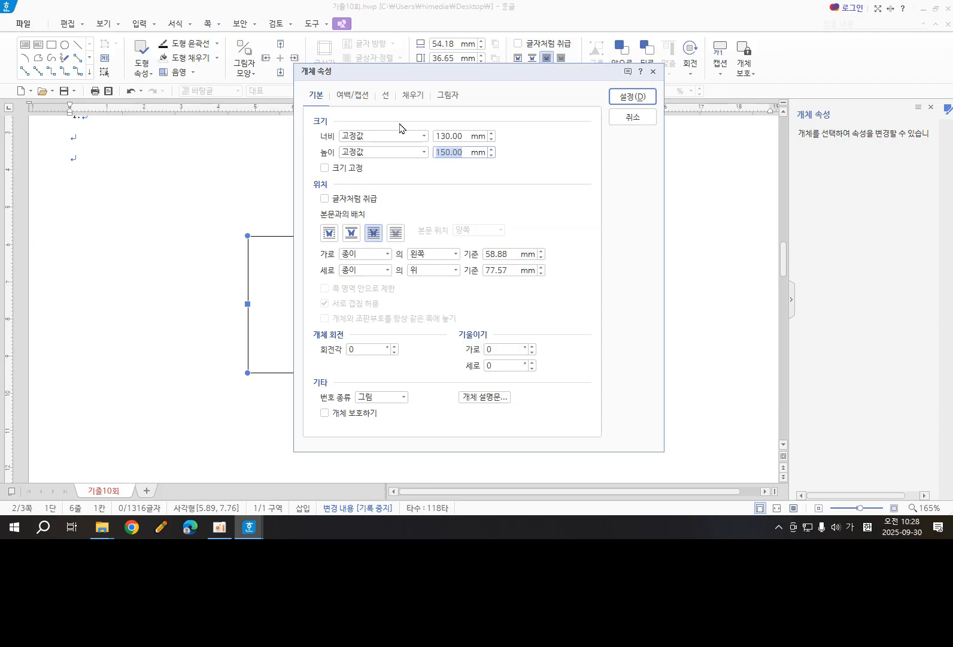
Step: Examine the rectangle corner options 직각, 둥근 모양 and 반원 in the shape's line properties
{"action": "left_click", "coordinate": [384, 99]}
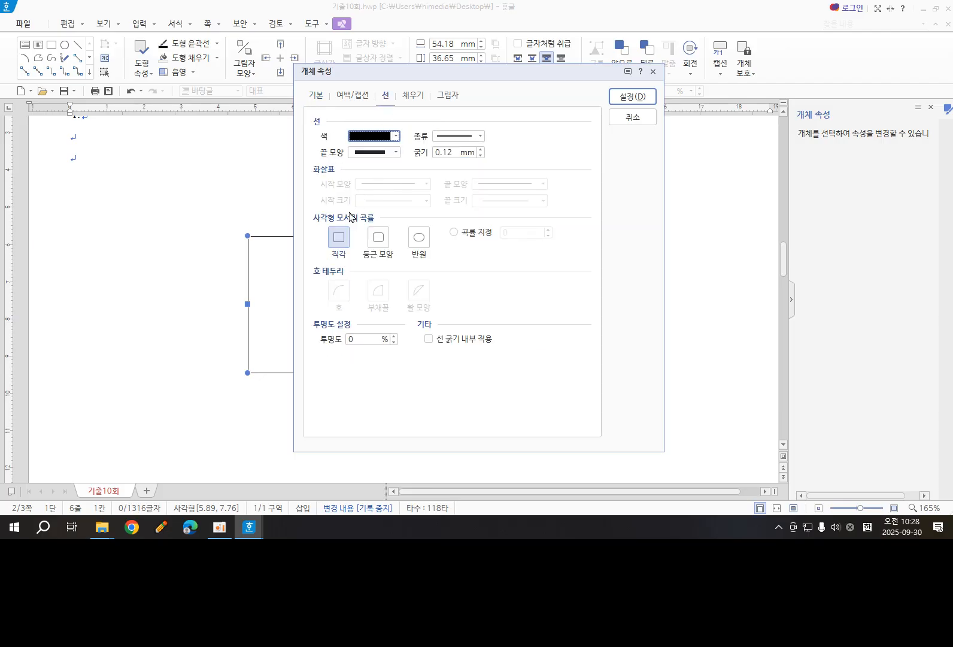
{"action": "key", "text": "ctrl+2"}
{"action": "mouse_move", "coordinate": [314, 214]}
{"action": "left_mouse_down"}
{"action": "mouse_move", "coordinate": [320, 259]}
{"action": "mouse_move", "coordinate": [453, 238]}
{"action": "mouse_move", "coordinate": [315, 218]}
{"action": "left_mouse_up"}
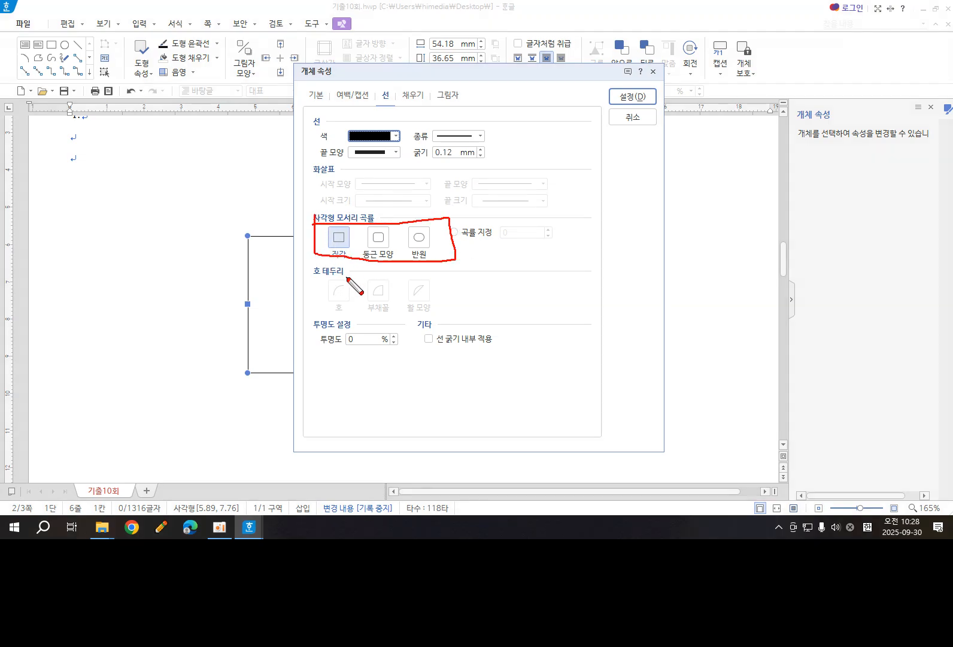
{"action": "mouse_move", "coordinate": [340, 254]}
{"action": "left_mouse_down"}
{"action": "mouse_move", "coordinate": [334, 233]}
{"action": "mouse_move", "coordinate": [345, 241]}
{"action": "mouse_move", "coordinate": [335, 245]}
{"action": "mouse_move", "coordinate": [373, 235]}
{"action": "left_mouse_up"}
{"action": "mouse_move", "coordinate": [377, 289]}
{"action": "left_mouse_down"}
{"action": "mouse_move", "coordinate": [365, 305]}
{"action": "mouse_move", "coordinate": [453, 283]}
{"action": "mouse_move", "coordinate": [466, 305]}
{"action": "mouse_move", "coordinate": [467, 343]}
{"action": "mouse_move", "coordinate": [455, 364]}
{"action": "mouse_move", "coordinate": [366, 349]}
{"action": "mouse_move", "coordinate": [384, 376]}
{"action": "mouse_move", "coordinate": [460, 374]}
{"action": "mouse_move", "coordinate": [468, 361]}
{"action": "left_mouse_up"}
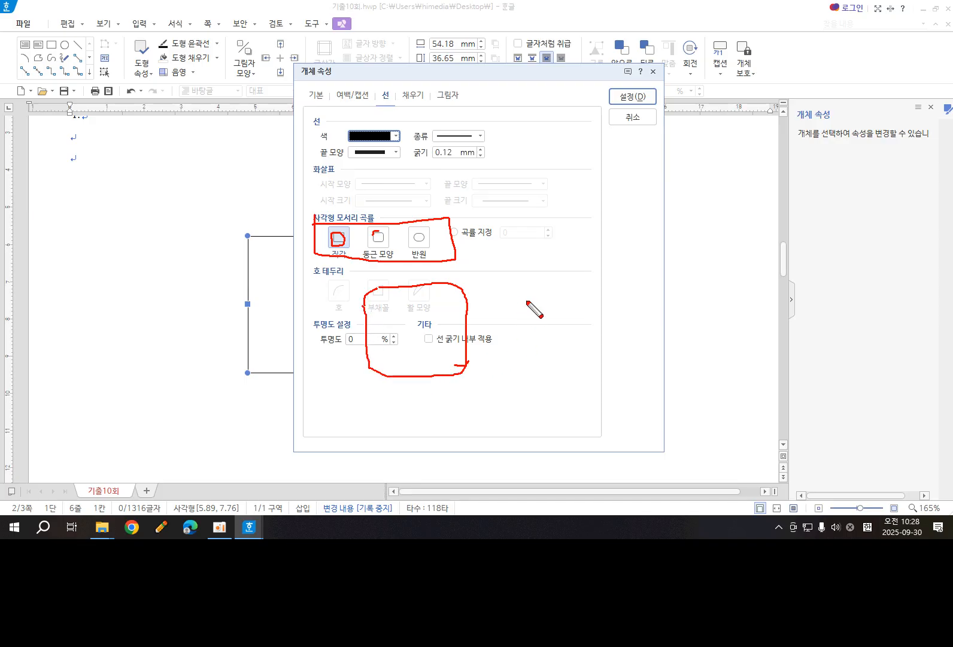
{"action": "left_click_drag", "start_coordinate": [500, 284], "coordinate": [617, 286]}
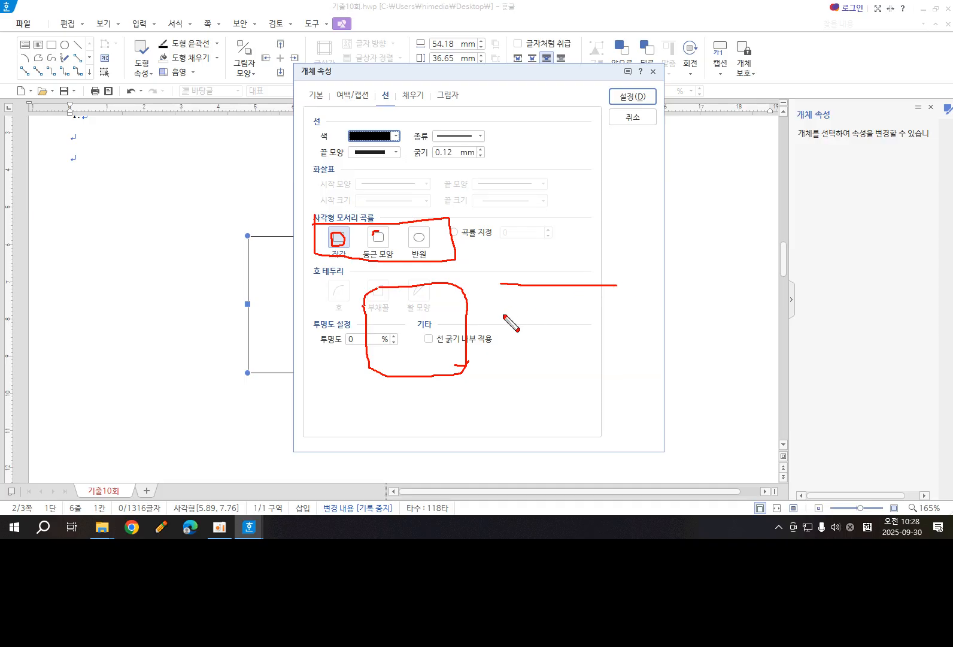
{"action": "left_click_drag", "start_coordinate": [499, 313], "coordinate": [628, 315]}
{"action": "mouse_move", "coordinate": [502, 282]}
{"action": "left_mouse_down"}
{"action": "mouse_move", "coordinate": [486, 297]}
{"action": "mouse_move", "coordinate": [496, 315]}
{"action": "left_mouse_up"}
{"action": "left_click_drag", "start_coordinate": [623, 286], "coordinate": [623, 322]}
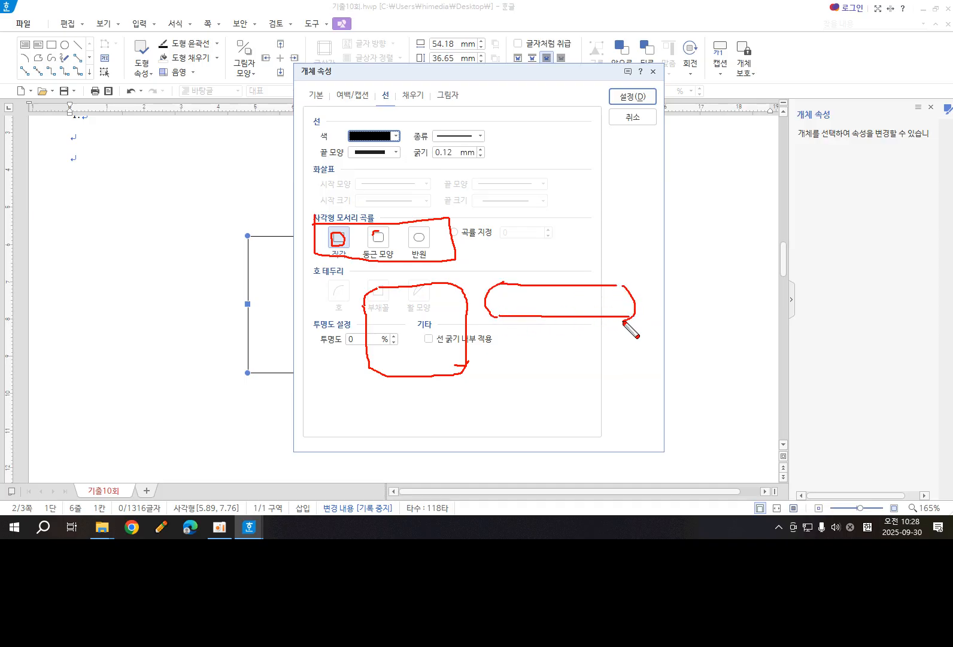
{"action": "key", "text": "Escape"}
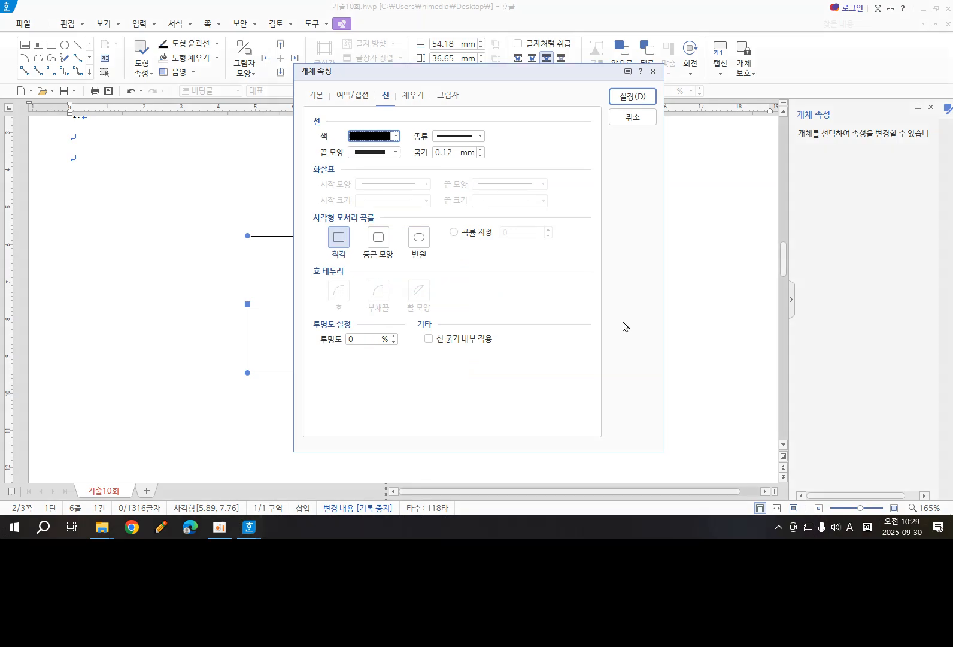
Step: Give the rectangle square corners (직각) and a solid orange face colour, and apply the object properties
{"action": "left_click", "coordinate": [339, 240]}
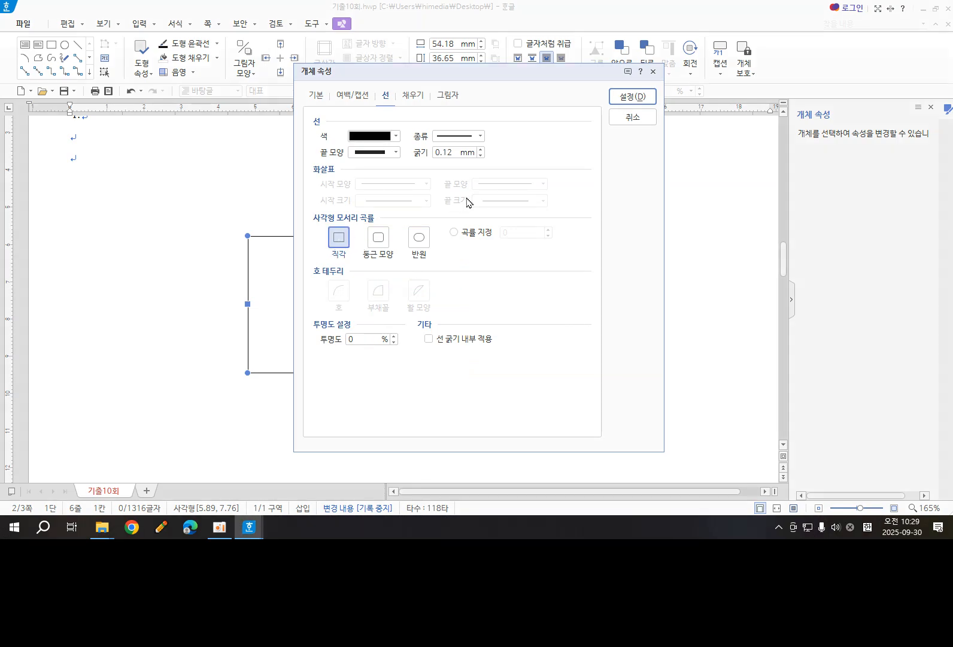
{"action": "left_click", "coordinate": [413, 96]}
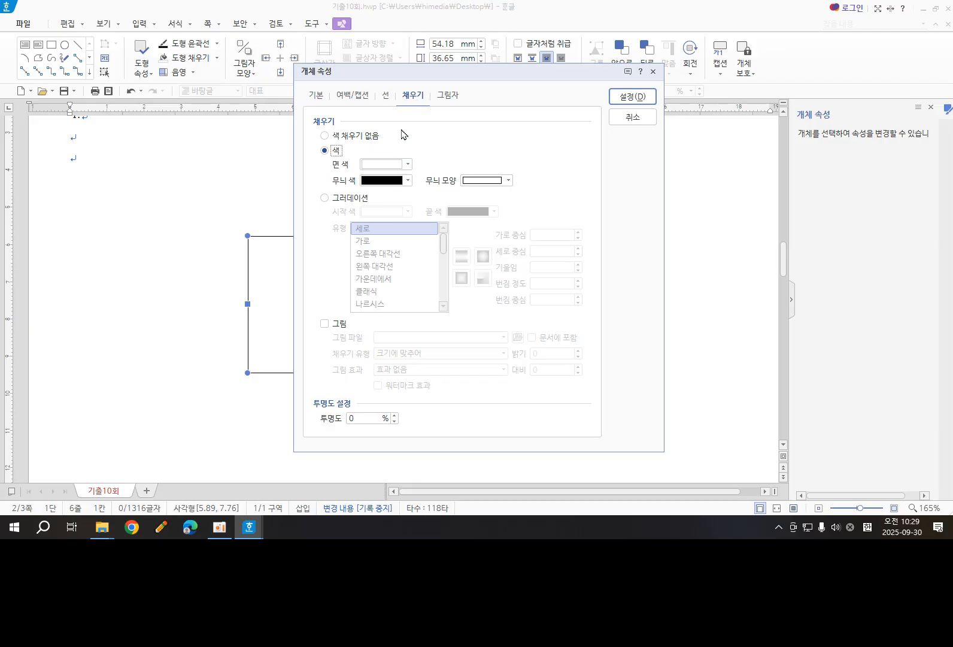
{"action": "left_click", "coordinate": [409, 165]}
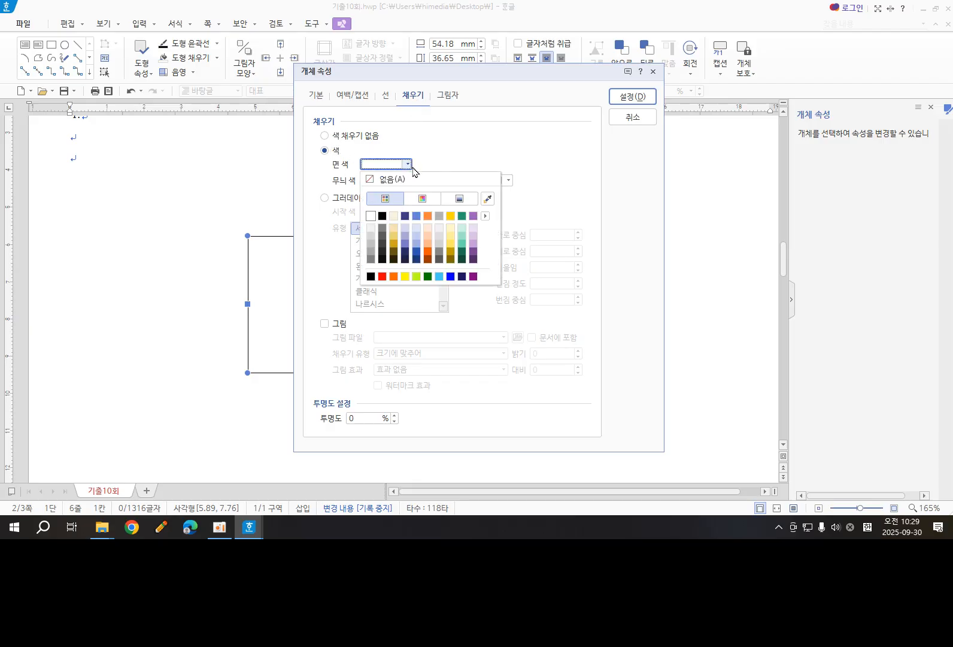
{"action": "left_click", "coordinate": [428, 251]}
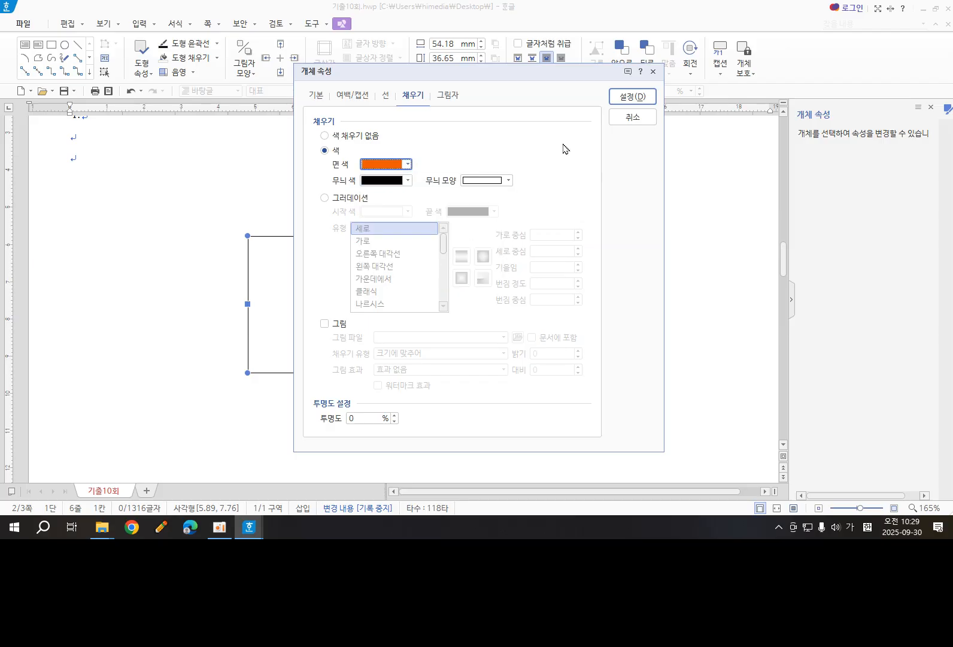
{"action": "left_click", "coordinate": [620, 98]}
Step: Move the orange rectangle below item 4 so that it sits roughly centred between the page margins
{"action": "left_click_drag", "start_coordinate": [470, 313], "coordinate": [374, 277]}
{"action": "scroll", "coordinate": [382, 263], "scroll_direction": "up", "scroll_amount": 2}
{"action": "scroll", "coordinate": [382, 264], "scroll_direction": "up", "scroll_amount": 2}
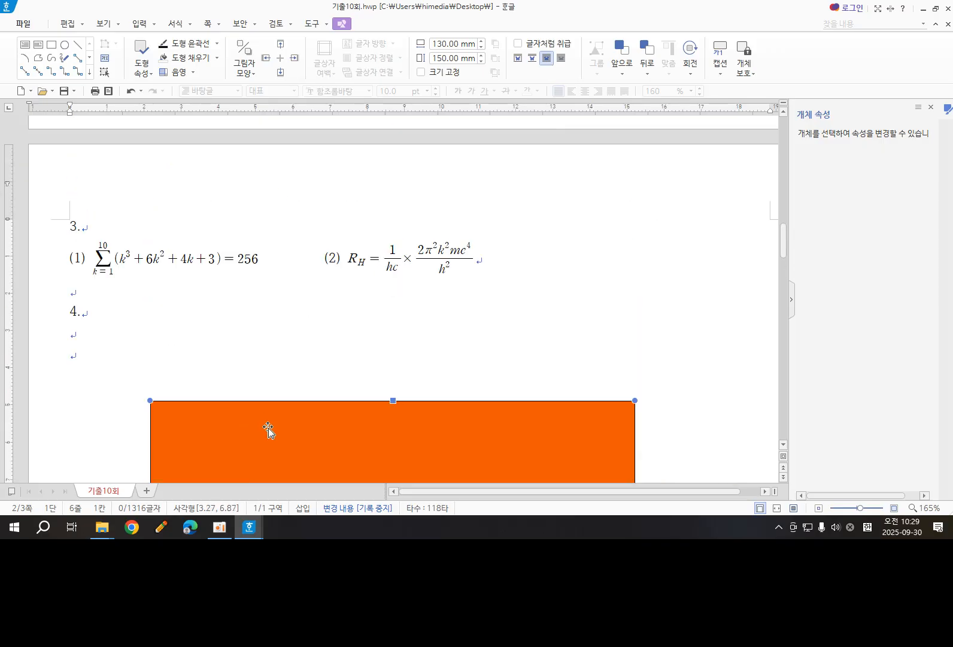
{"action": "left_click_drag", "start_coordinate": [268, 429], "coordinate": [242, 355]}
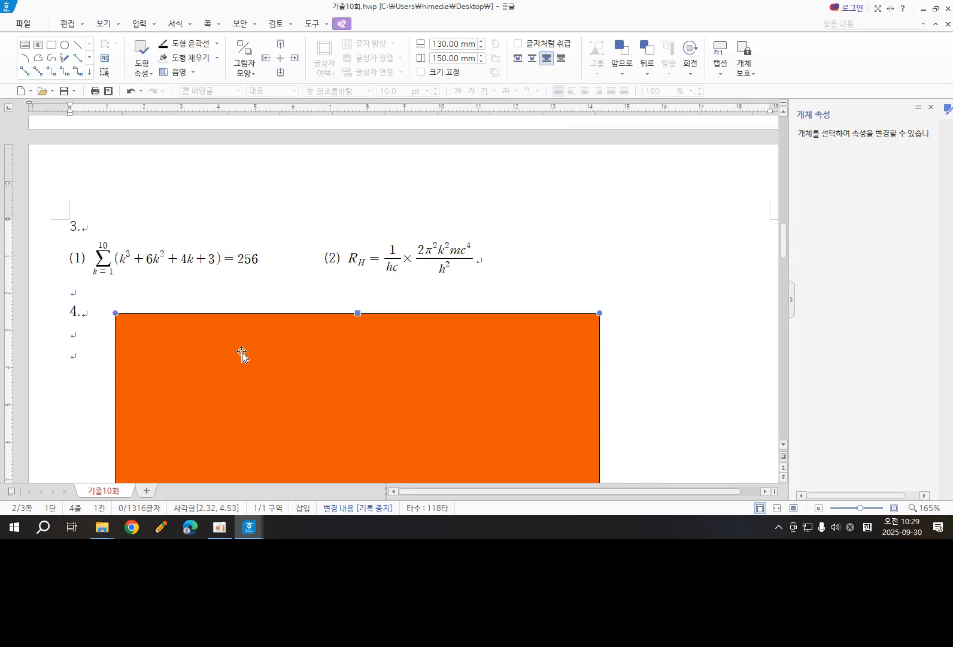
{"action": "scroll", "coordinate": [241, 355], "scroll_direction": "down", "scroll_amount": 3}
{"action": "left_click_drag", "start_coordinate": [284, 292], "coordinate": [356, 304]}
{"action": "scroll", "coordinate": [355, 304], "scroll_direction": "up", "scroll_amount": 2}
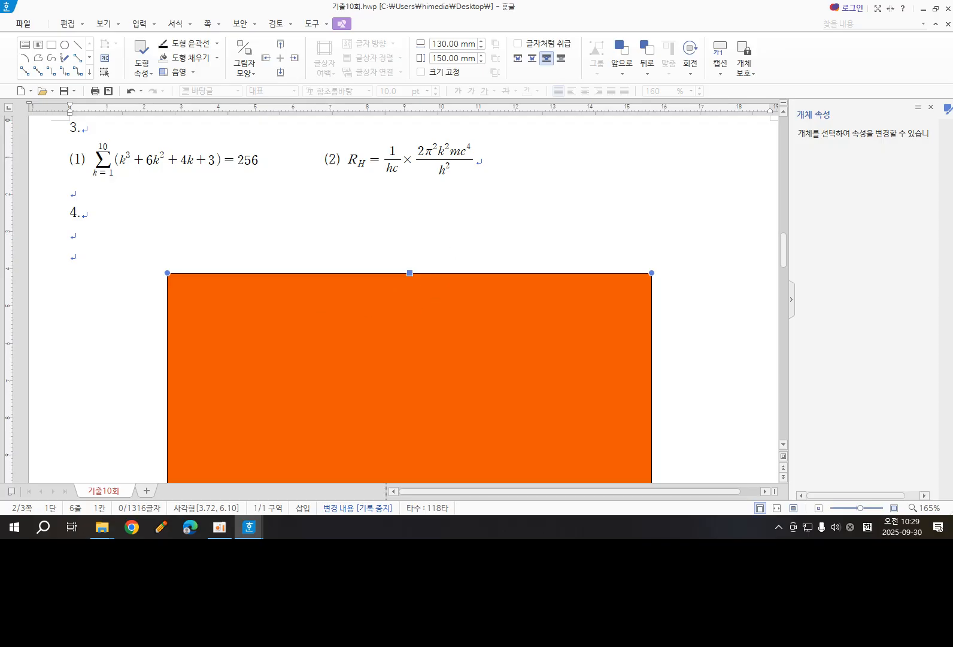
Step: Bring the ITQ한글기출문제 exam sheet alongside and examine the specification of the title text box
{"action": "left_click_drag", "start_coordinate": [952, 88], "coordinate": [590, 88]}
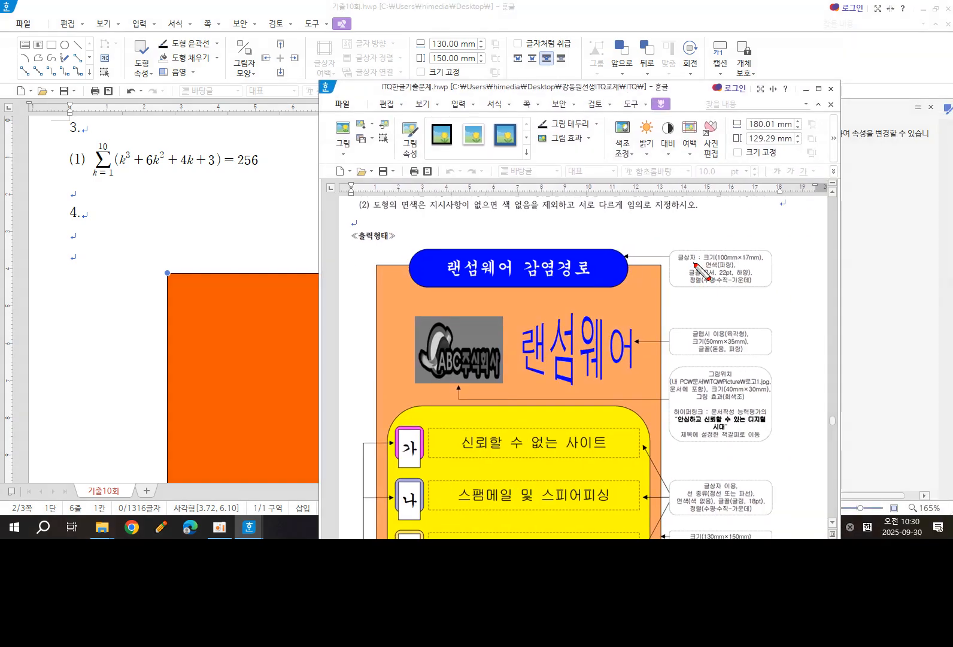
{"action": "left_click_drag", "start_coordinate": [695, 263], "coordinate": [691, 263]}
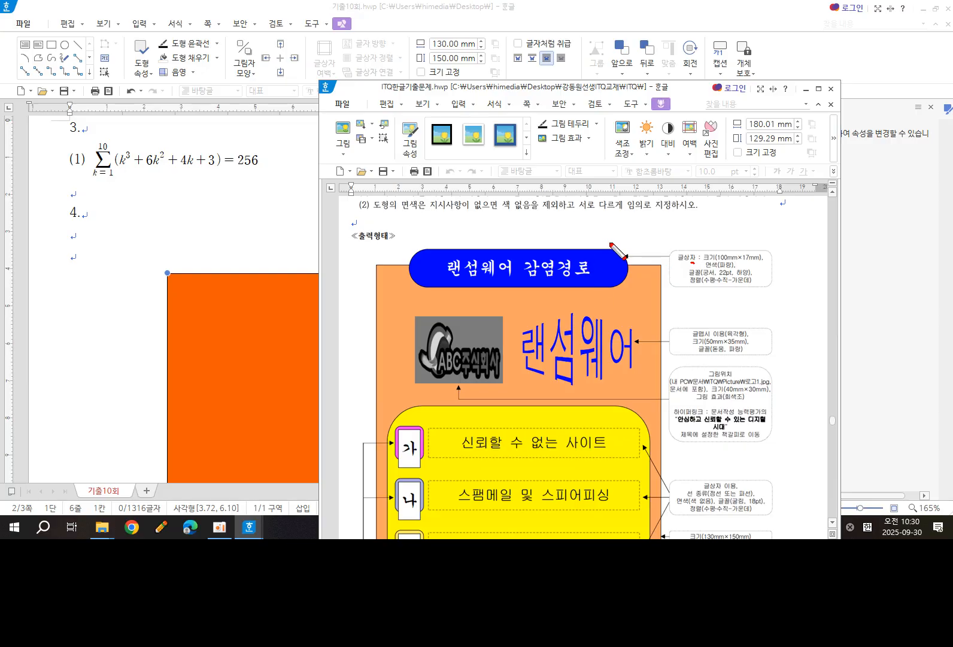
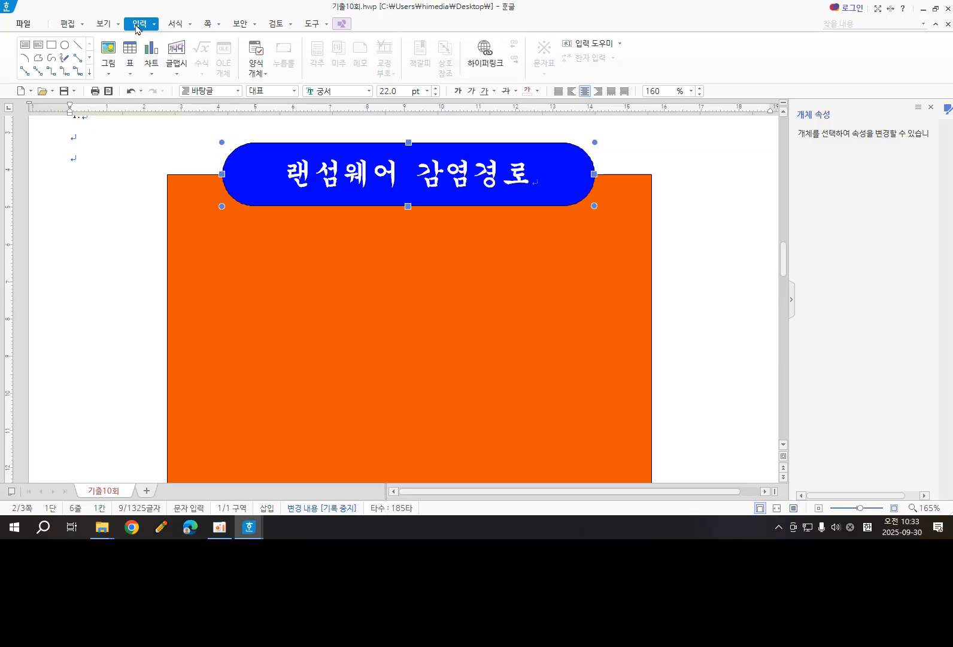
Step: Insert the picture 로고1 from the ITQ\Picture folder in 문서, about 53 × 17 mm, beside the title box
{"action": "left_click", "coordinate": [106, 62]}
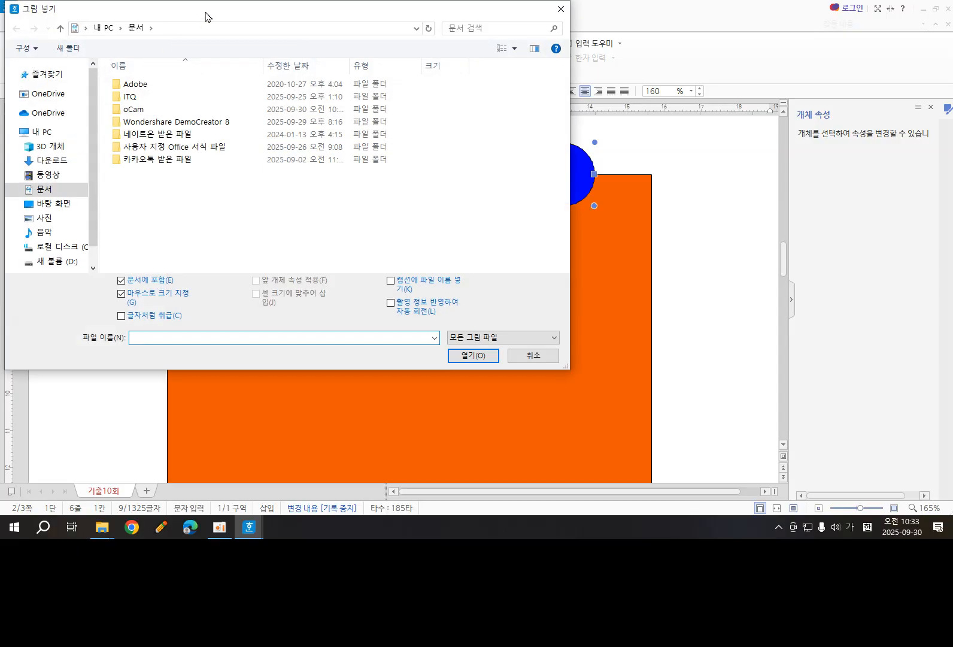
{"action": "left_click_drag", "start_coordinate": [277, 28], "coordinate": [558, 22]}
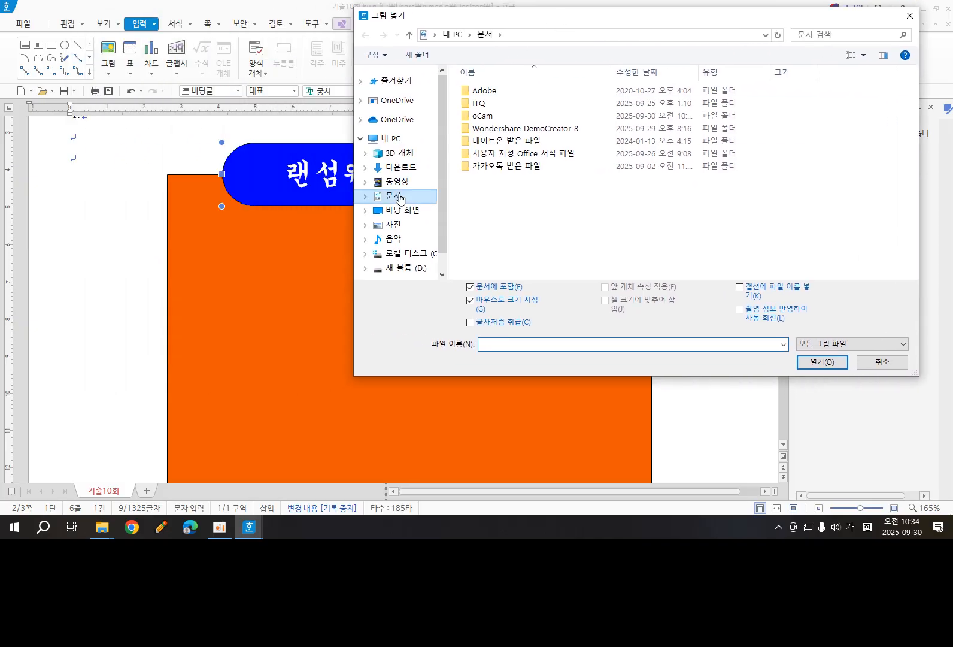
{"action": "double_click", "coordinate": [482, 104]}
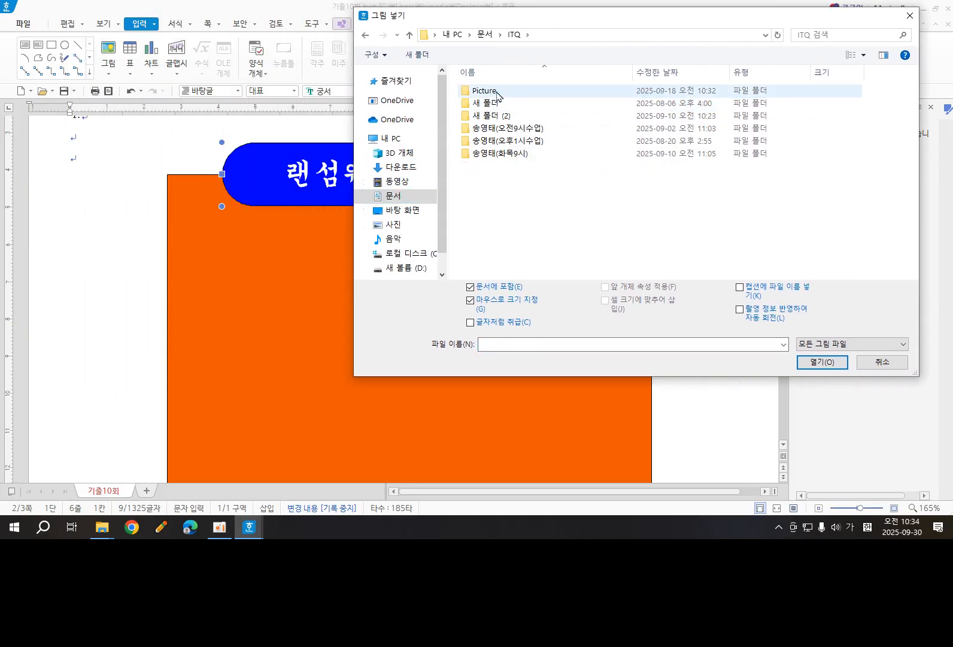
{"action": "double_click", "coordinate": [488, 91]}
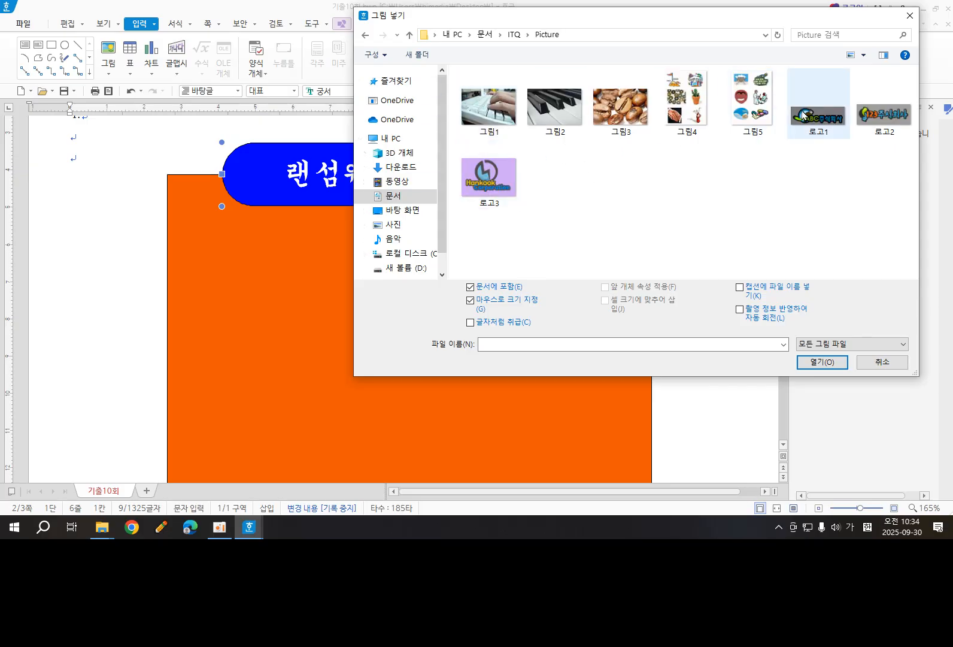
{"action": "left_click", "coordinate": [817, 121]}
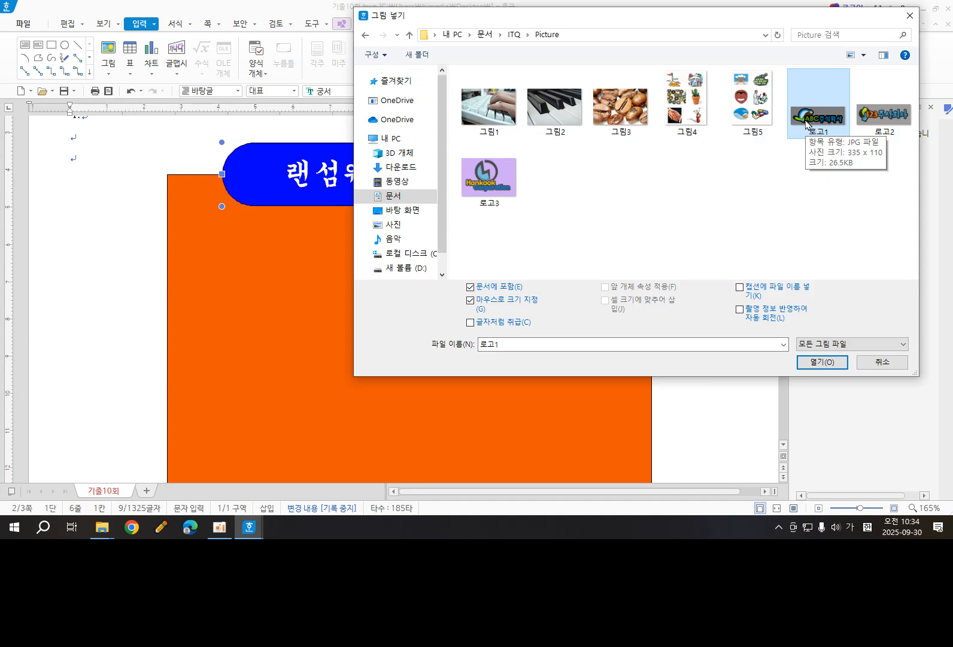
{"action": "left_click", "coordinate": [814, 367]}
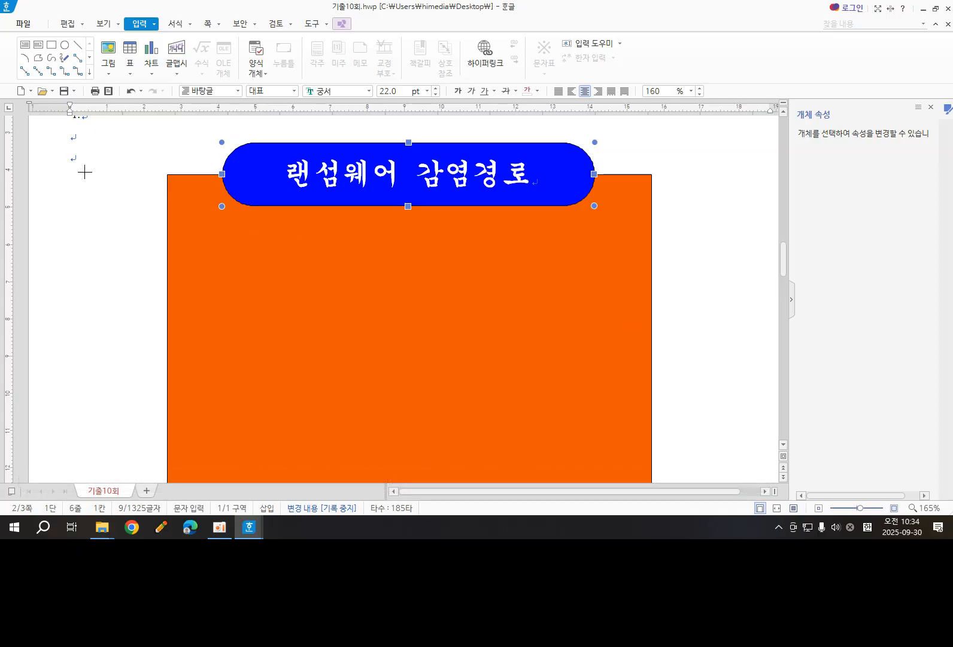
{"action": "left_click_drag", "start_coordinate": [85, 172], "coordinate": [282, 236]}
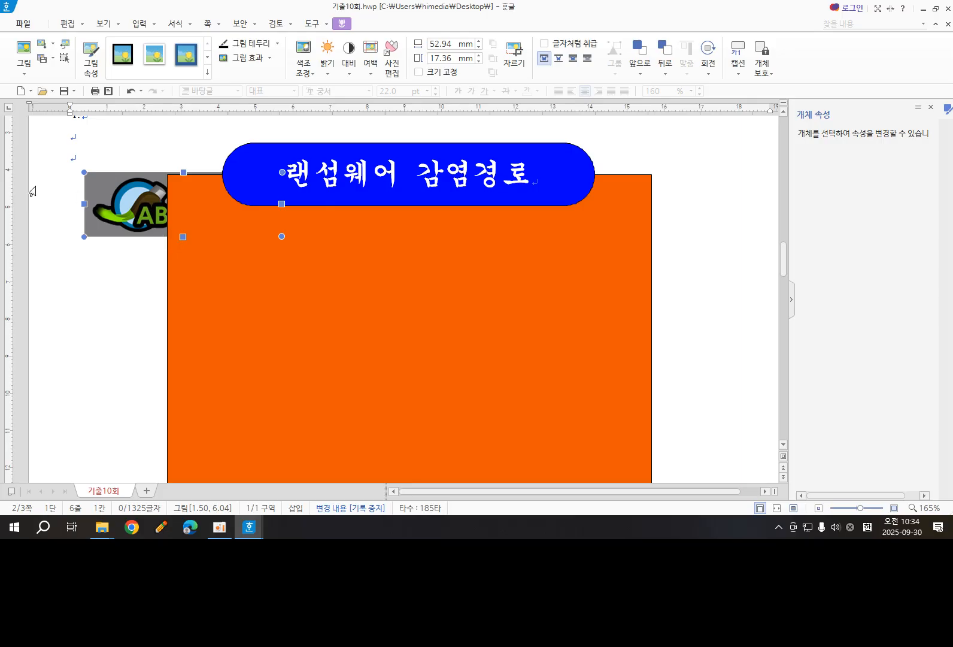
Step: Place the logo picture in front of the text and set its width to 40 mm and height to 30 mm
{"action": "double_click", "coordinate": [117, 211]}
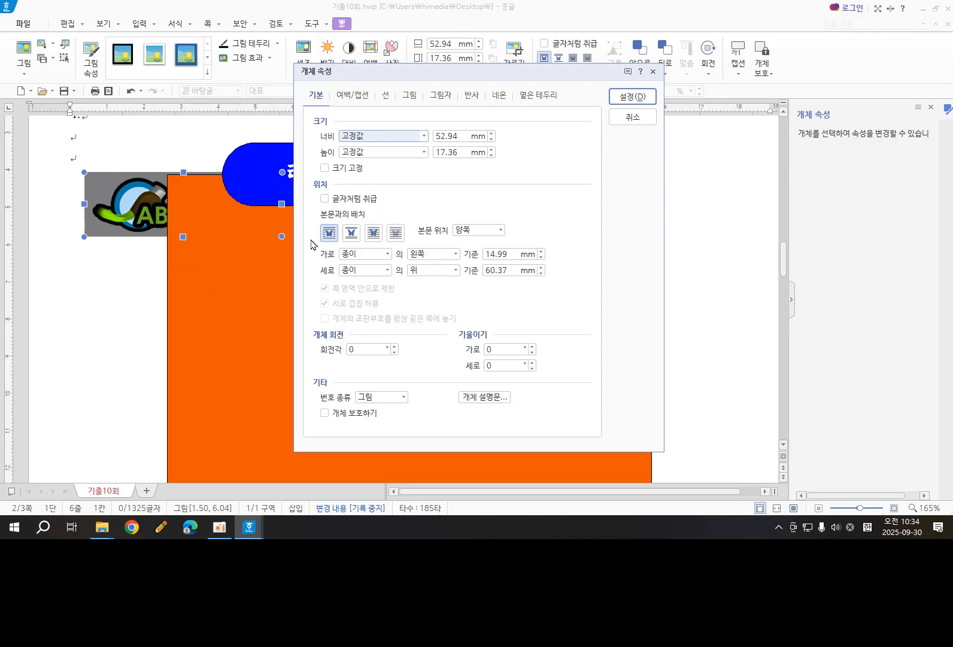
{"action": "mouse_move", "coordinate": [310, 214]}
{"action": "left_mouse_down"}
{"action": "mouse_move", "coordinate": [311, 247]}
{"action": "mouse_move", "coordinate": [430, 270]}
{"action": "mouse_move", "coordinate": [332, 214]}
{"action": "mouse_move", "coordinate": [313, 214]}
{"action": "mouse_move", "coordinate": [372, 237]}
{"action": "mouse_move", "coordinate": [388, 205]}
{"action": "left_mouse_up"}
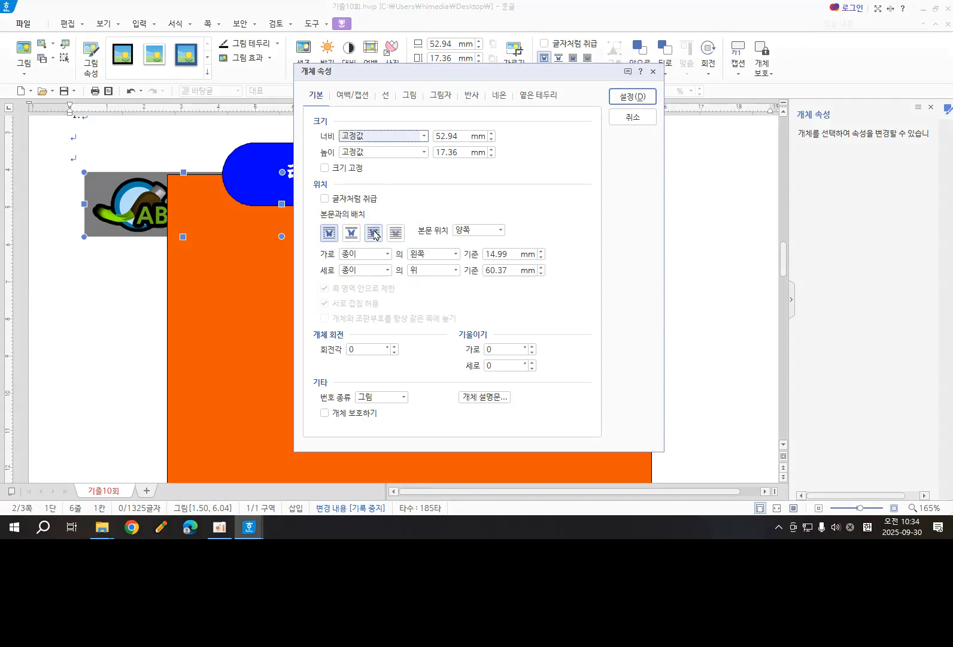
{"action": "left_click", "coordinate": [373, 233]}
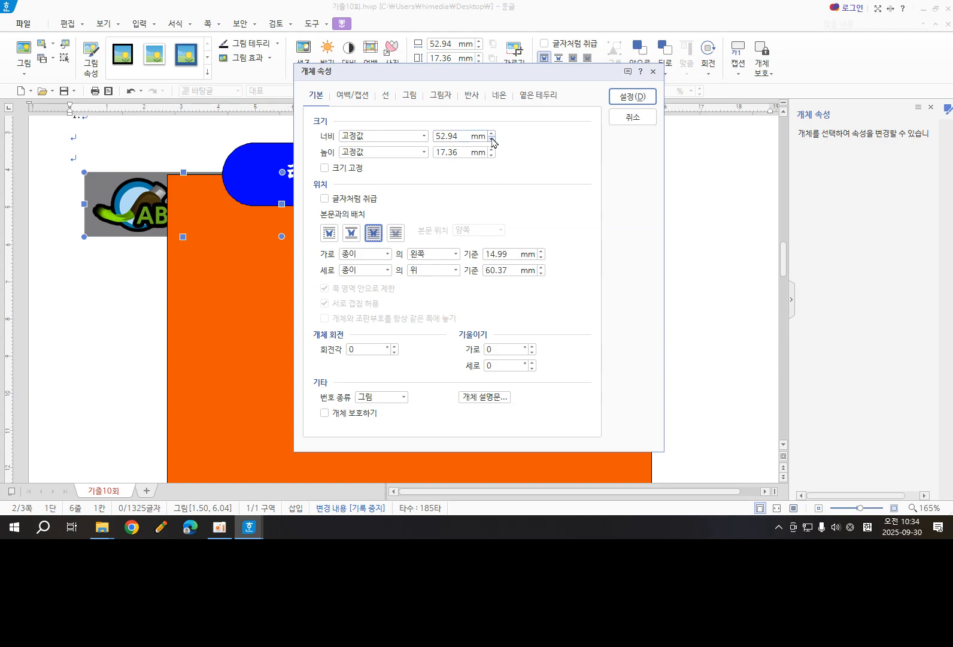
{"action": "left_click", "coordinate": [491, 133]}
{"action": "type", "text": "40"}
{"action": "left_click", "coordinate": [491, 149]}
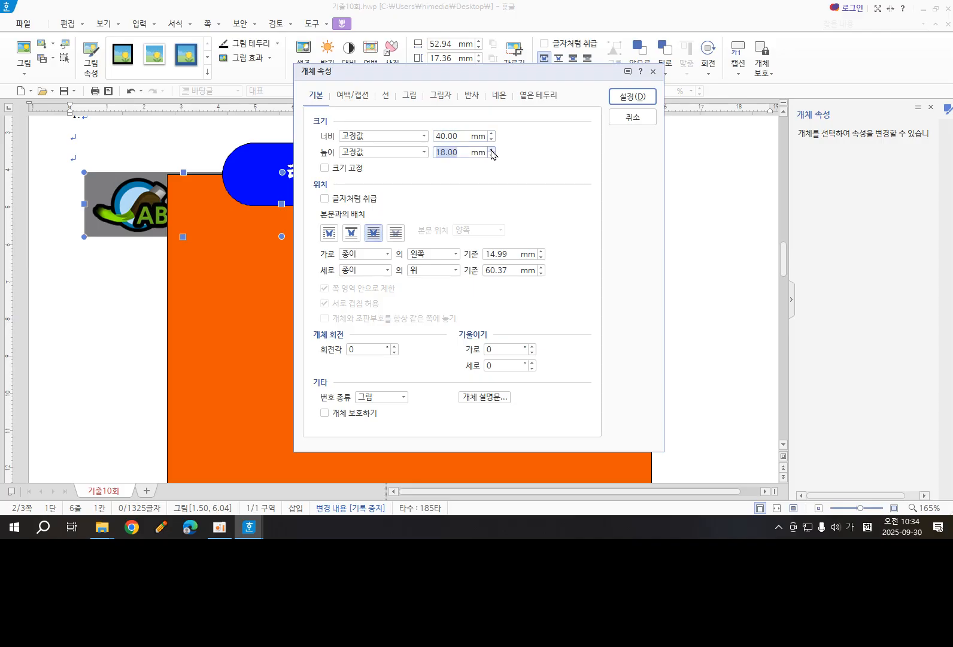
{"action": "type", "text": "30"}
Step: Apply the 회색조 picture effect to the logo and move it onto the orange rectangle below the title box
{"action": "left_click", "coordinate": [411, 97]}
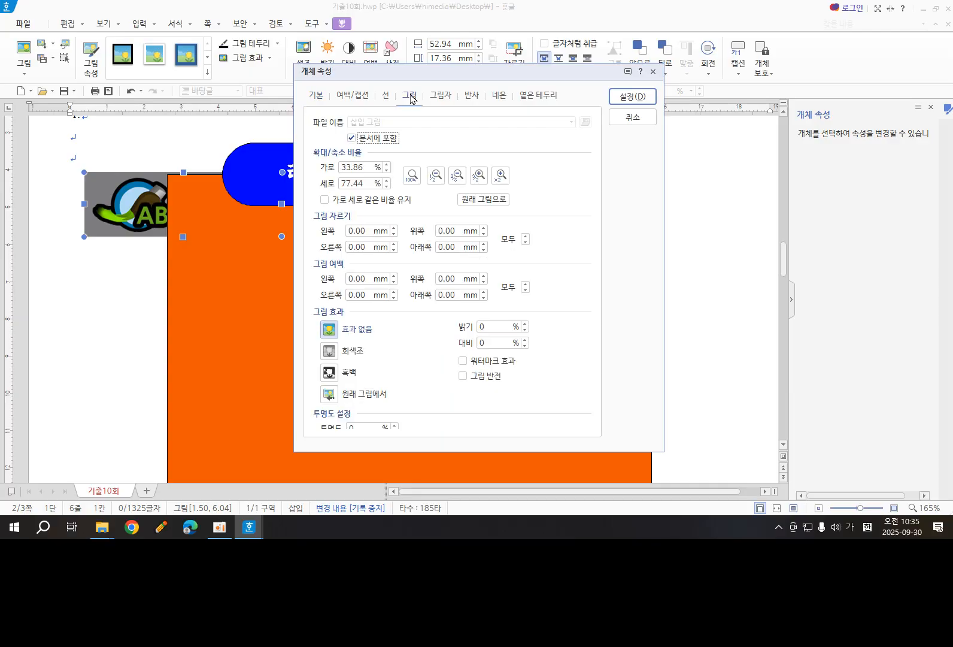
{"action": "left_click", "coordinate": [329, 351]}
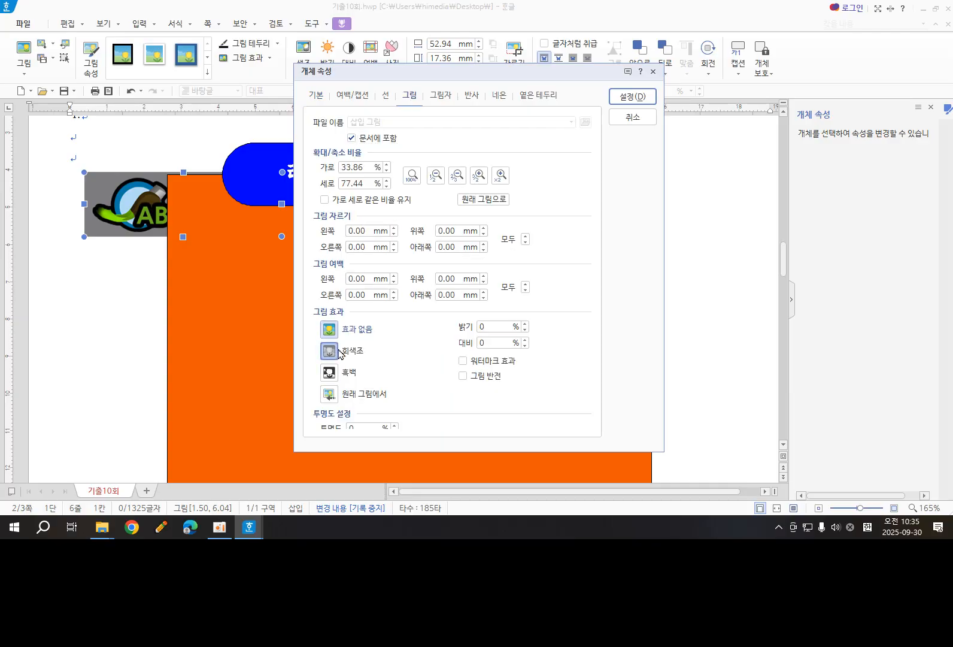
{"action": "left_click", "coordinate": [622, 99]}
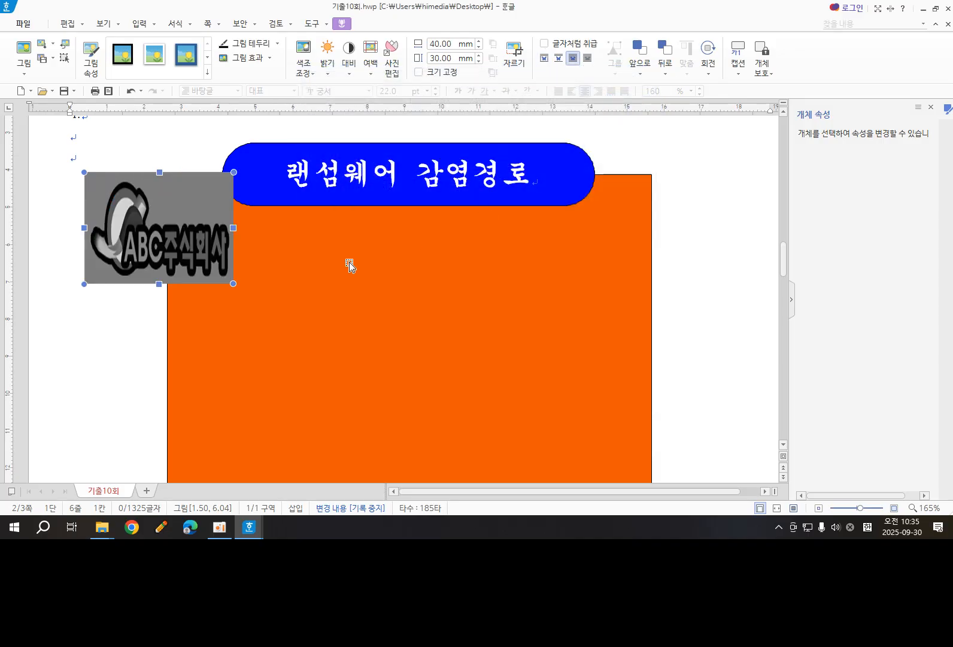
{"action": "left_click_drag", "start_coordinate": [180, 239], "coordinate": [290, 308]}
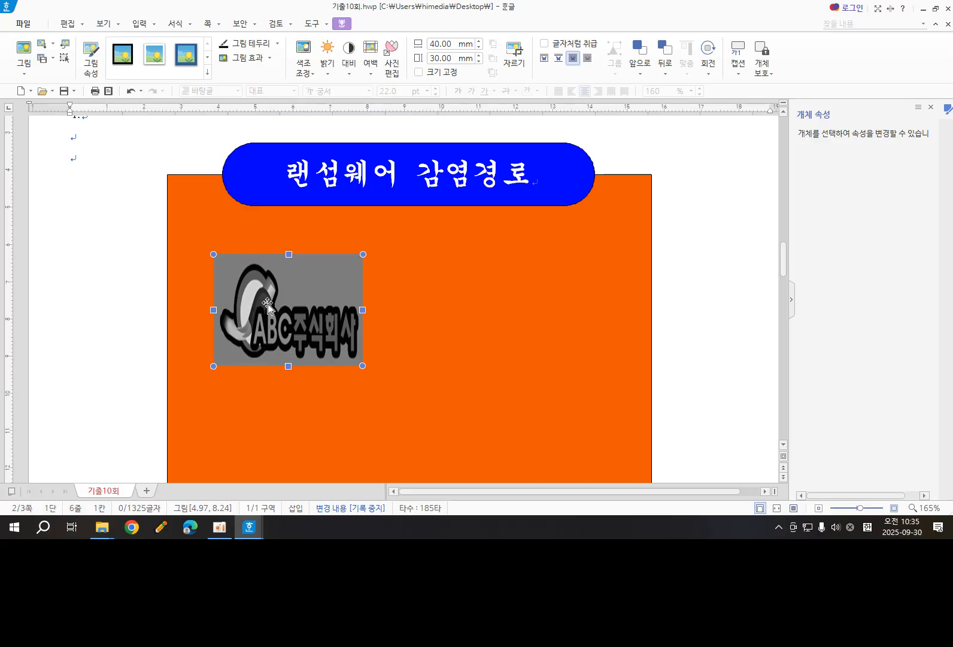
Step: Insert a bookmark named 개인정보 at the start of the heading 안심하고 신뢰할 수 있는 디지털 시대 on page 3
{"action": "scroll", "coordinate": [268, 308], "scroll_direction": "down", "scroll_amount": 10}
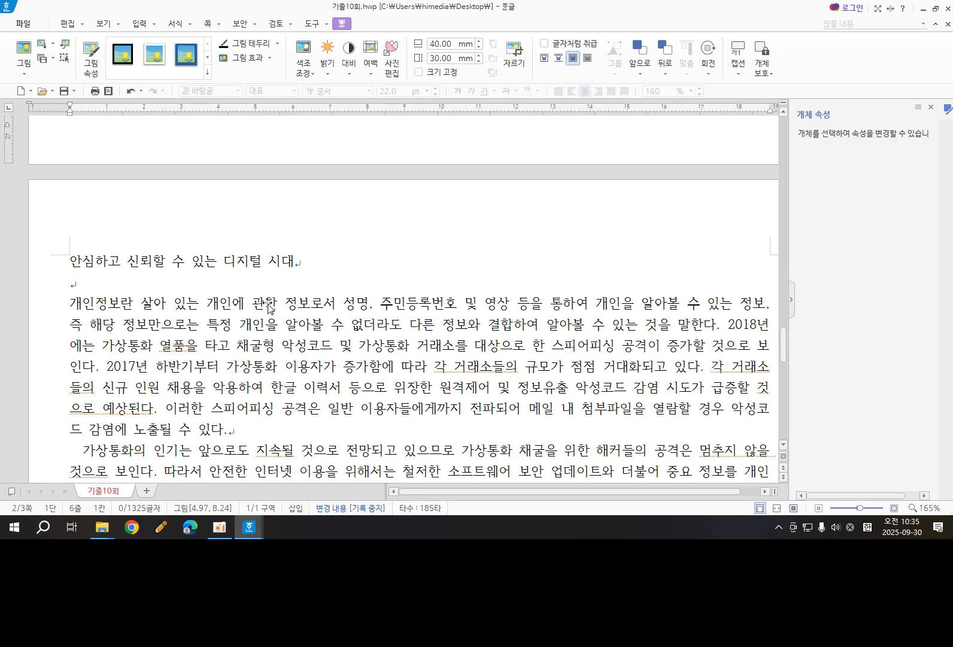
{"action": "left_click", "coordinate": [77, 267]}
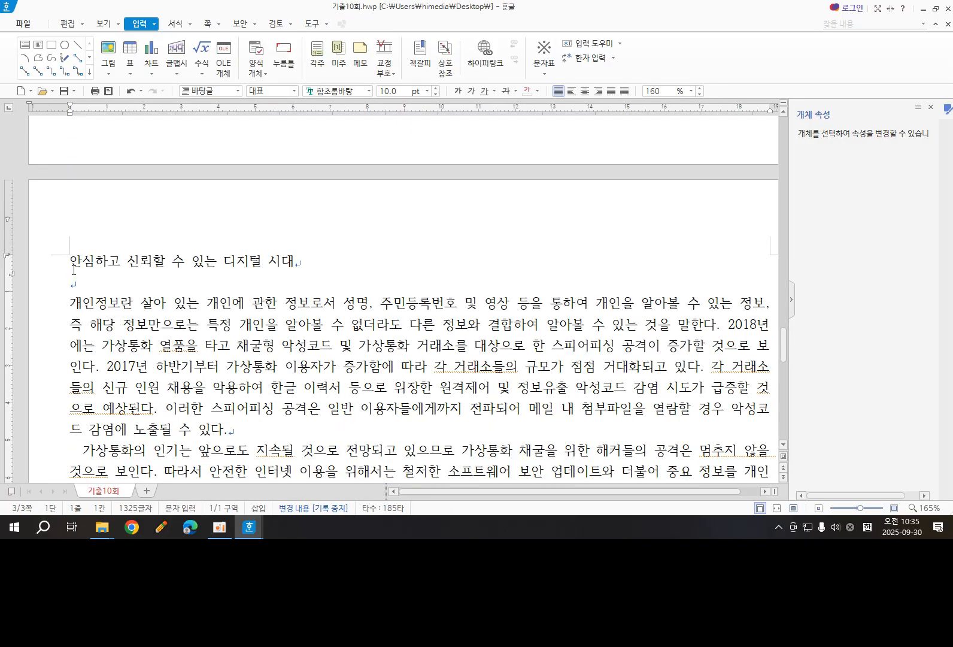
{"action": "scroll", "coordinate": [95, 262], "scroll_direction": "up", "scroll_amount": 2}
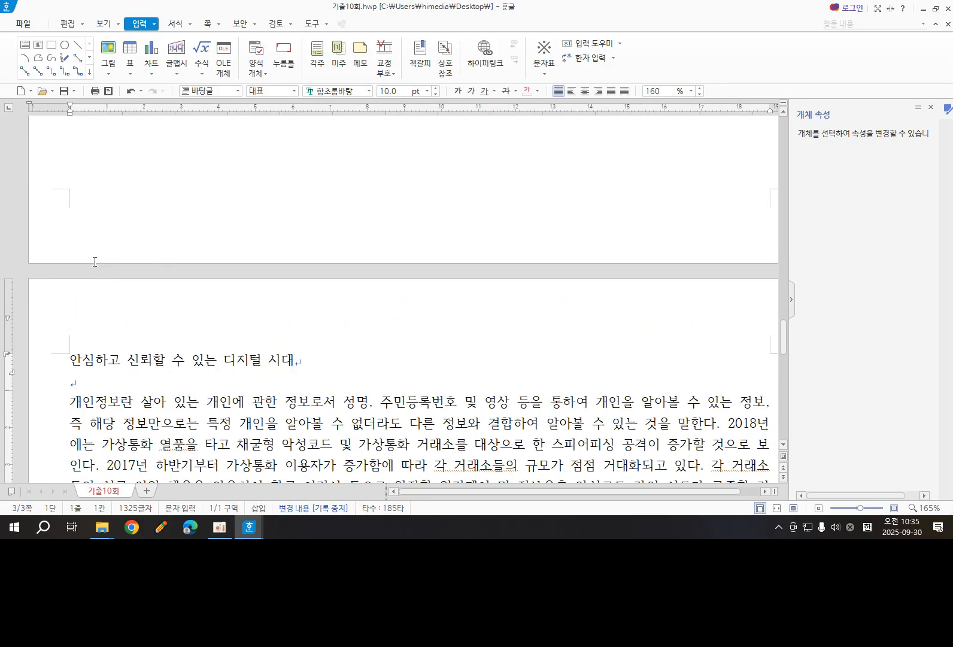
{"action": "left_click", "coordinate": [73, 360]}
{"action": "left_click", "coordinate": [420, 52]}
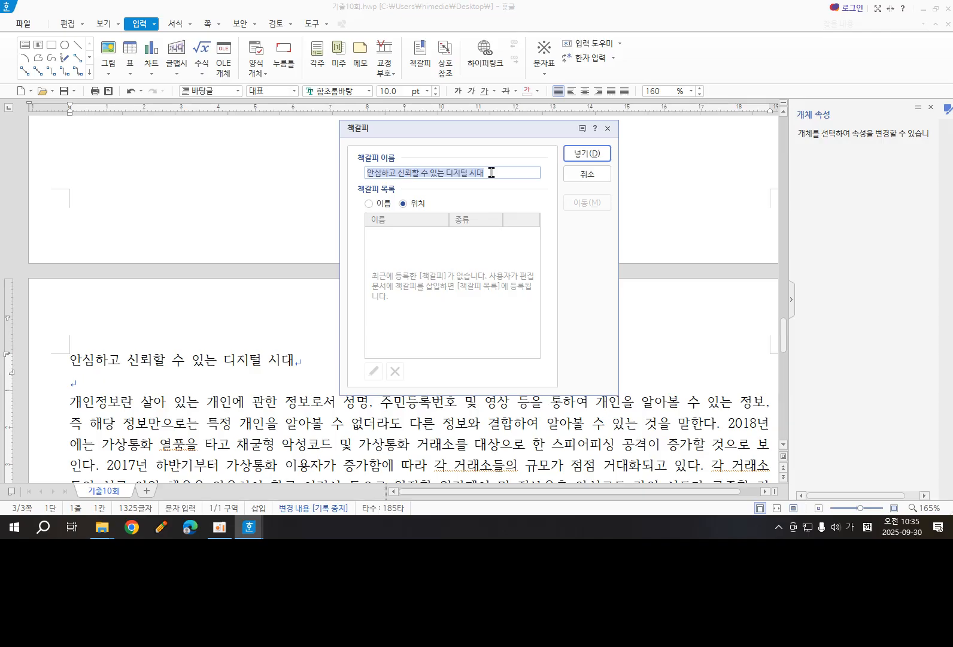
{"action": "left_click", "coordinate": [585, 176]}
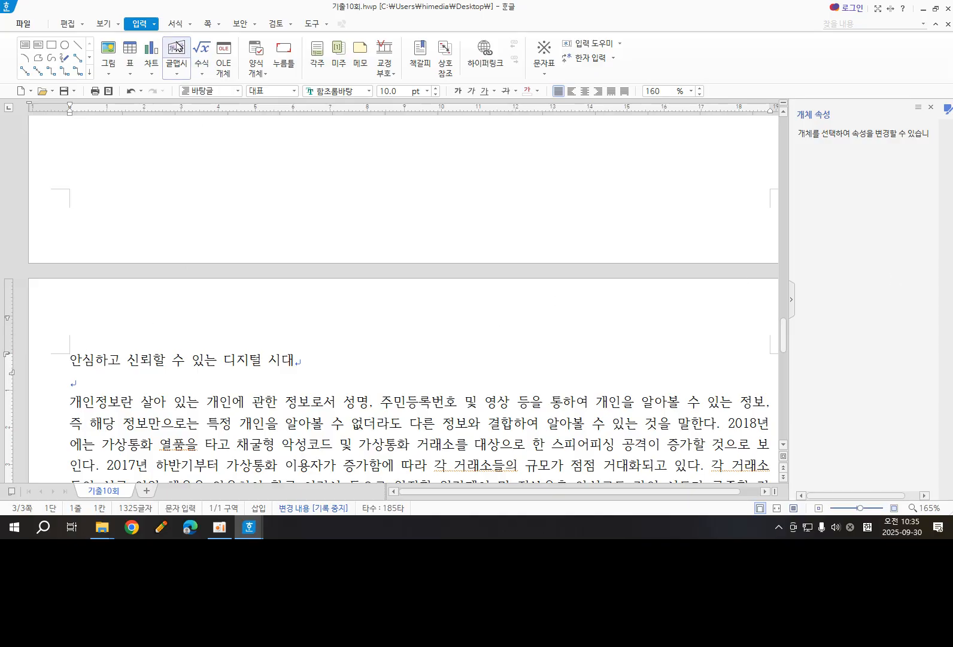
{"action": "left_click", "coordinate": [420, 57]}
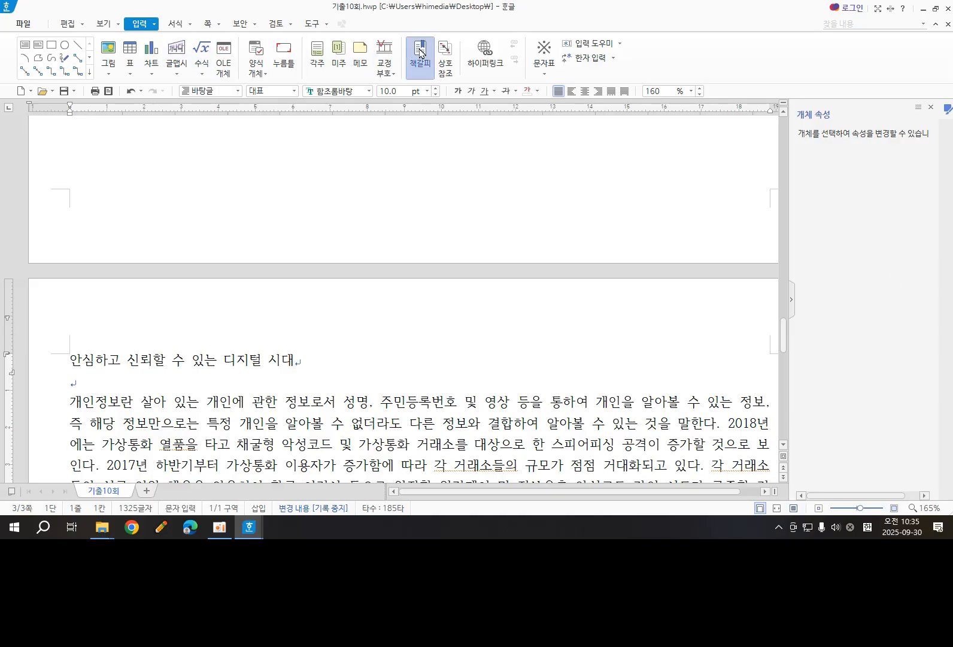
{"action": "type", "text": "개인정ㅂ"}
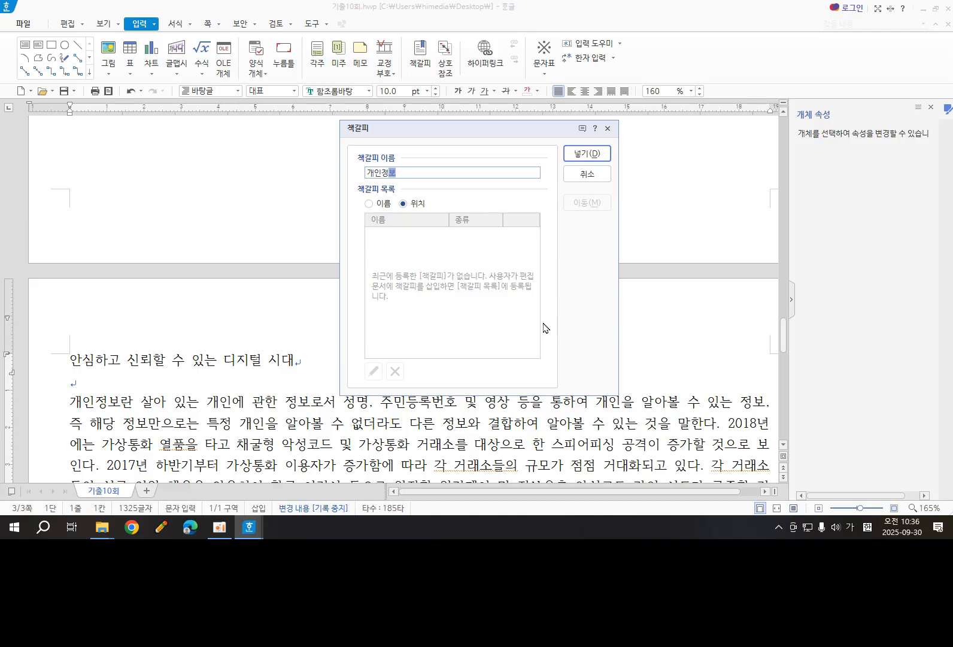
{"action": "left_click", "coordinate": [587, 155]}
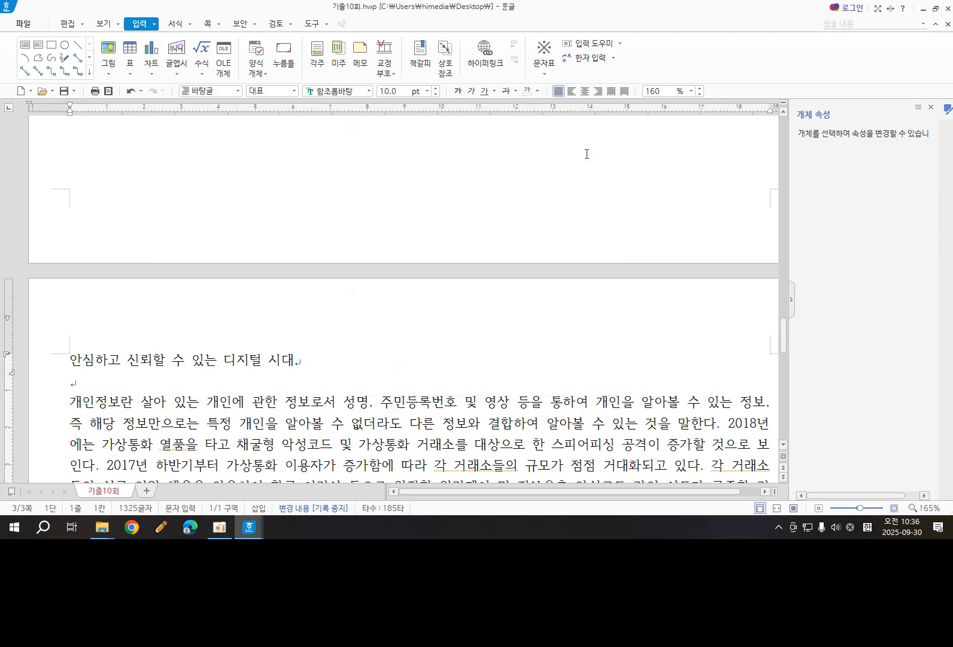
{"action": "left_click", "coordinate": [40, 367]}
Step: Hyperlink the grayscale logo picture on page 2 to the 개인정보 bookmark of the current Hangul document
{"action": "scroll", "coordinate": [222, 331], "scroll_direction": "up", "scroll_amount": 6}
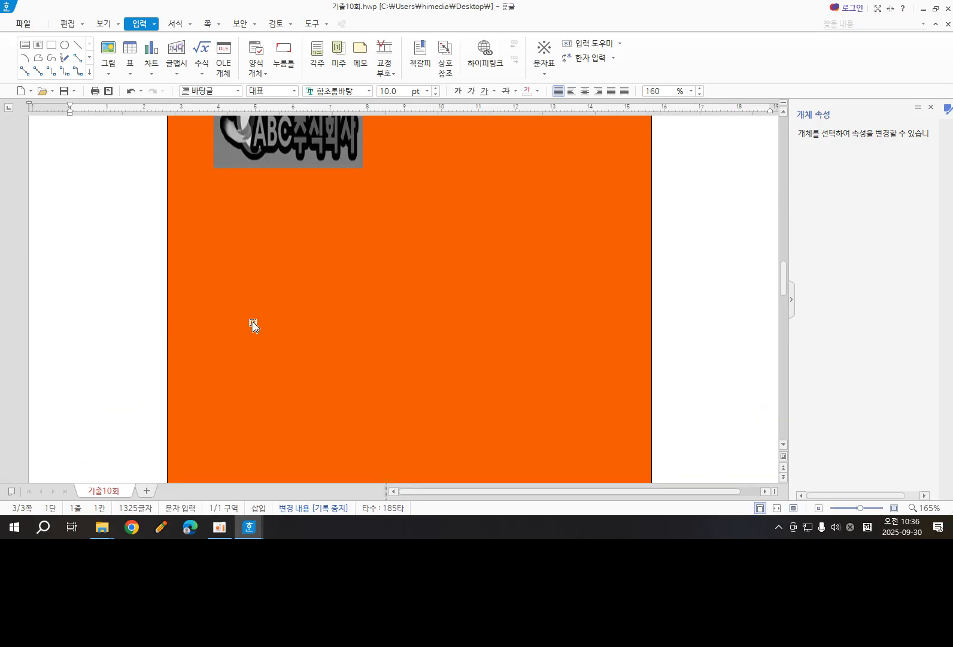
{"action": "scroll", "coordinate": [272, 323], "scroll_direction": "up", "scroll_amount": 4}
{"action": "scroll", "coordinate": [283, 378], "scroll_direction": "down", "scroll_amount": 3}
{"action": "left_click", "coordinate": [293, 215]}
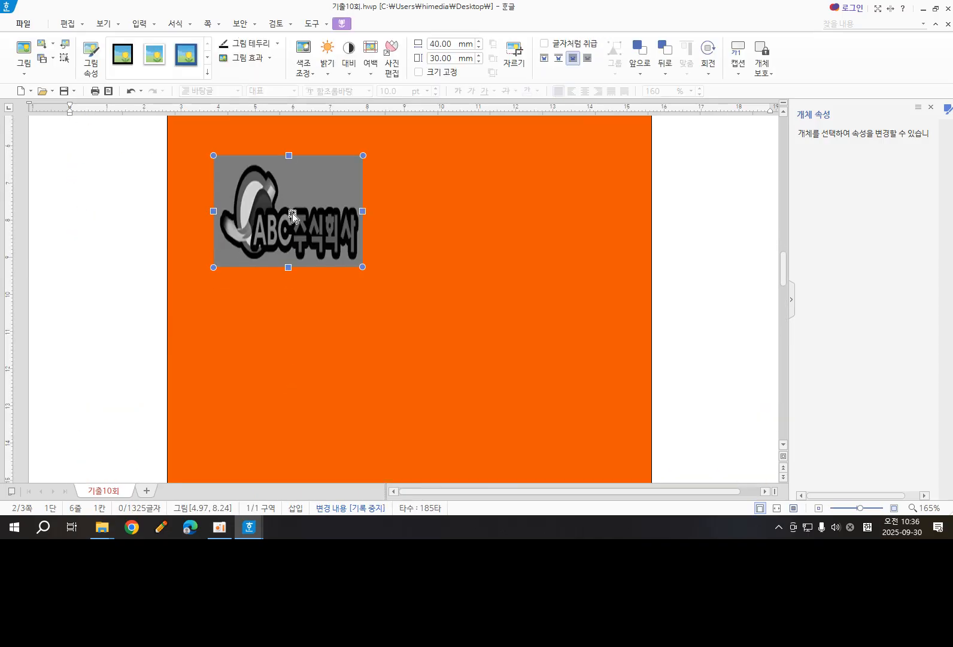
{"action": "left_click", "coordinate": [139, 24]}
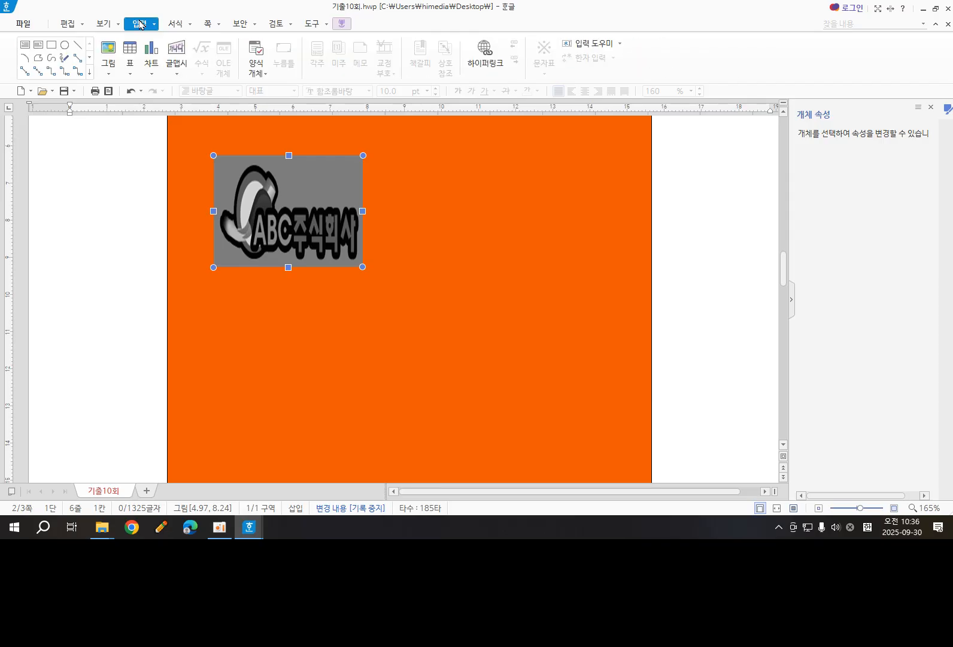
{"action": "left_click", "coordinate": [487, 54]}
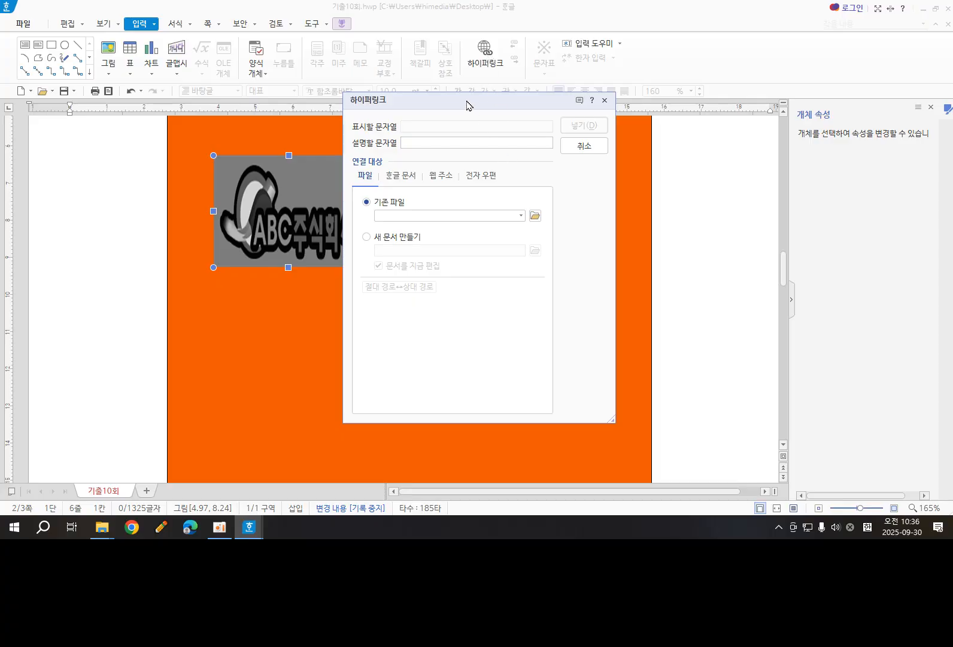
{"action": "left_click_drag", "start_coordinate": [467, 105], "coordinate": [529, 54]}
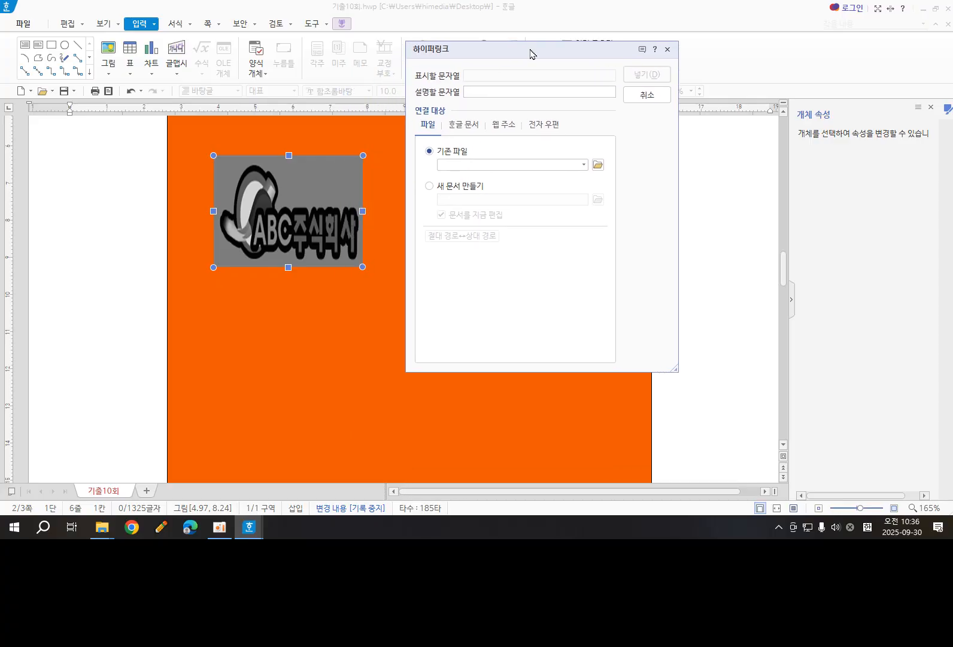
{"action": "left_click", "coordinate": [468, 127]}
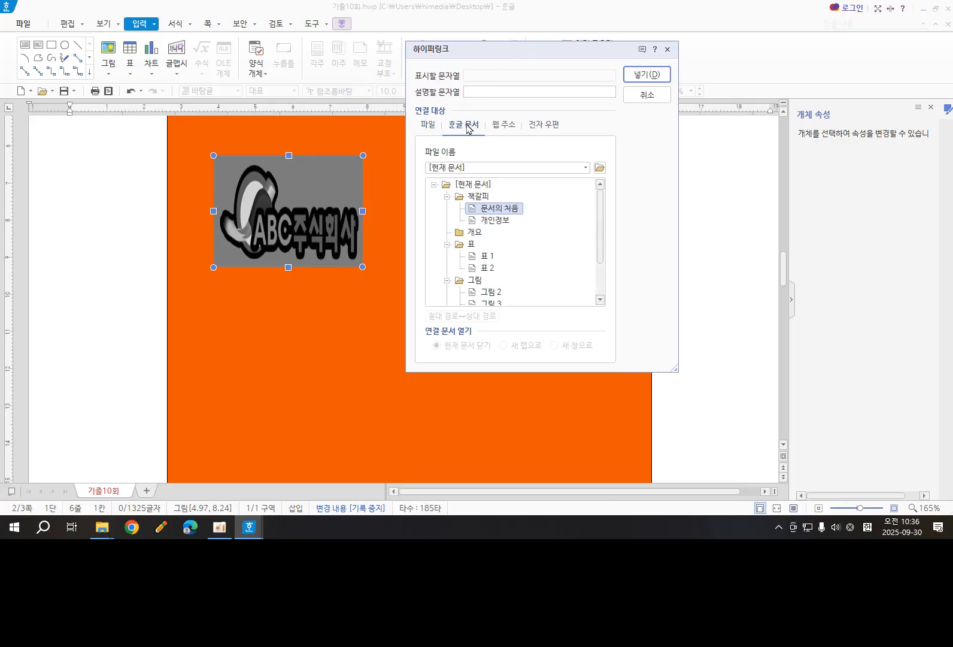
{"action": "left_click", "coordinate": [491, 219]}
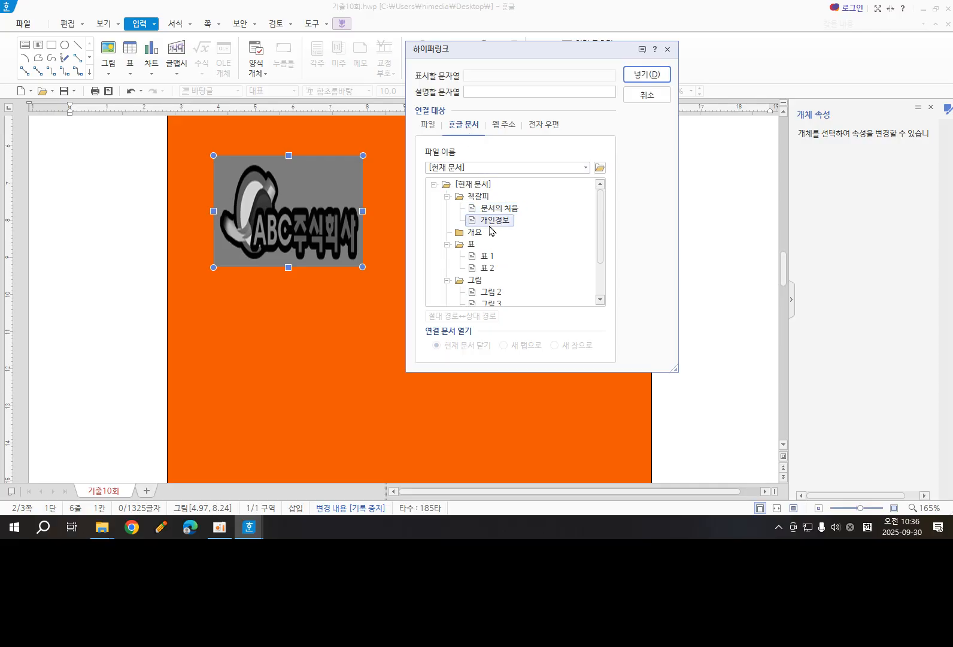
{"action": "left_click", "coordinate": [640, 76]}
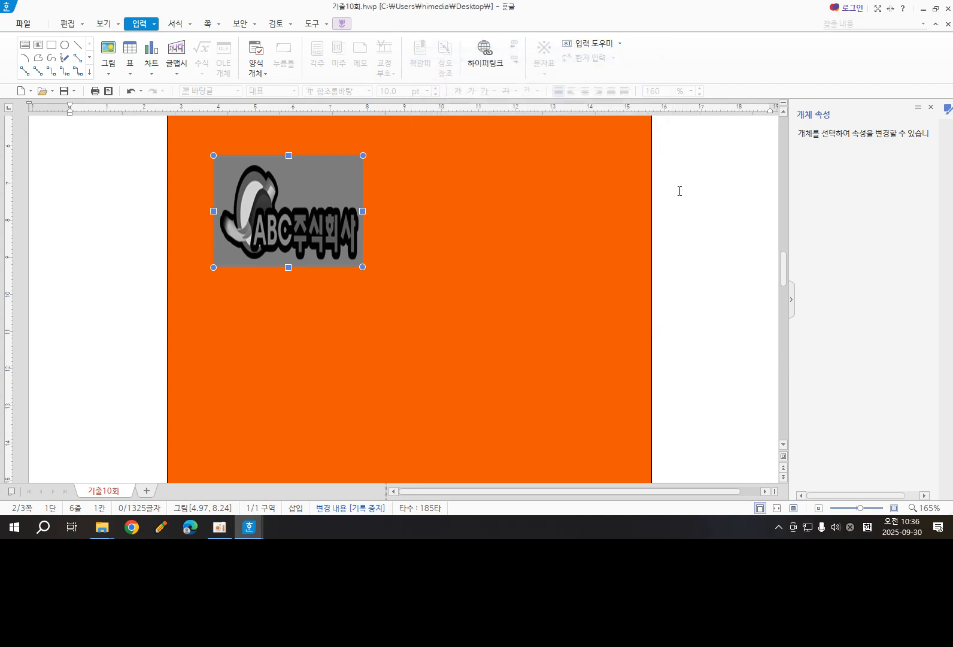
{"action": "left_click", "coordinate": [725, 194]}
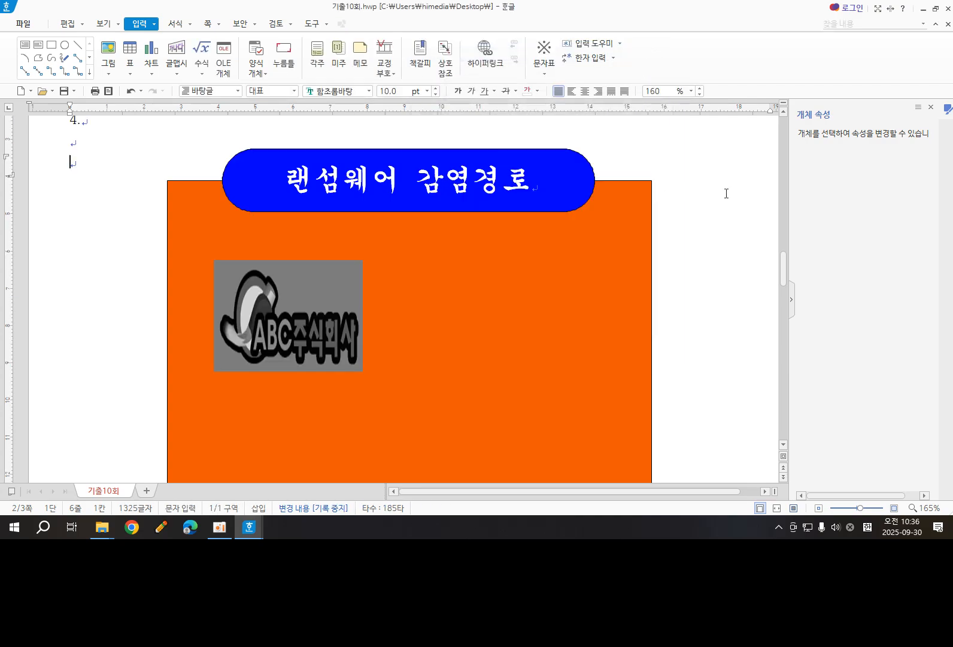
Step: Test the logo's hyperlink by following it to the page 3 heading, and return to the question 4 drawing
{"action": "scroll", "coordinate": [452, 295], "scroll_direction": "down", "scroll_amount": 2}
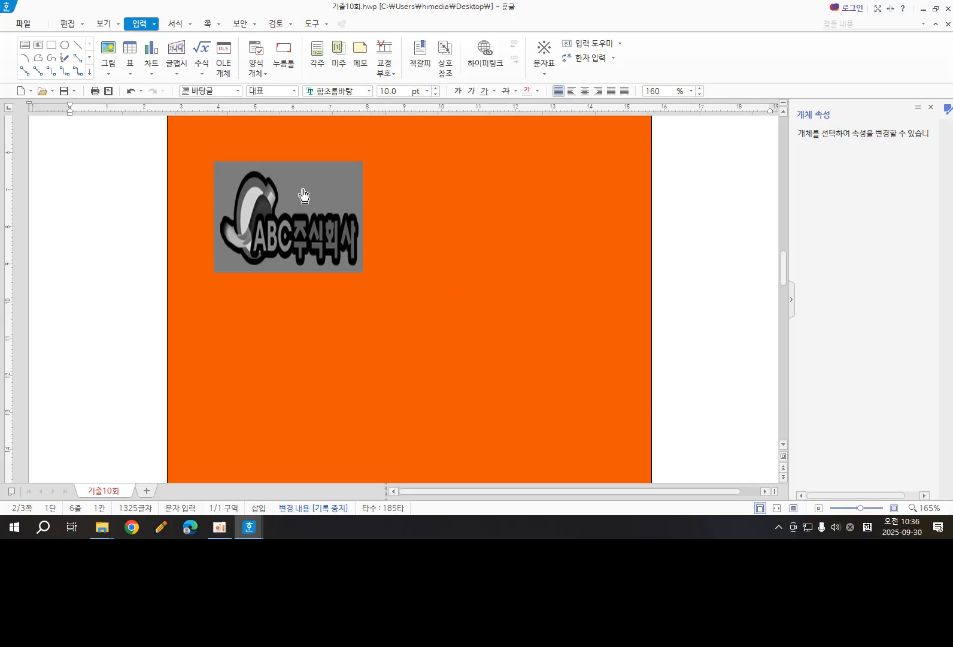
{"action": "left_click", "coordinate": [271, 213]}
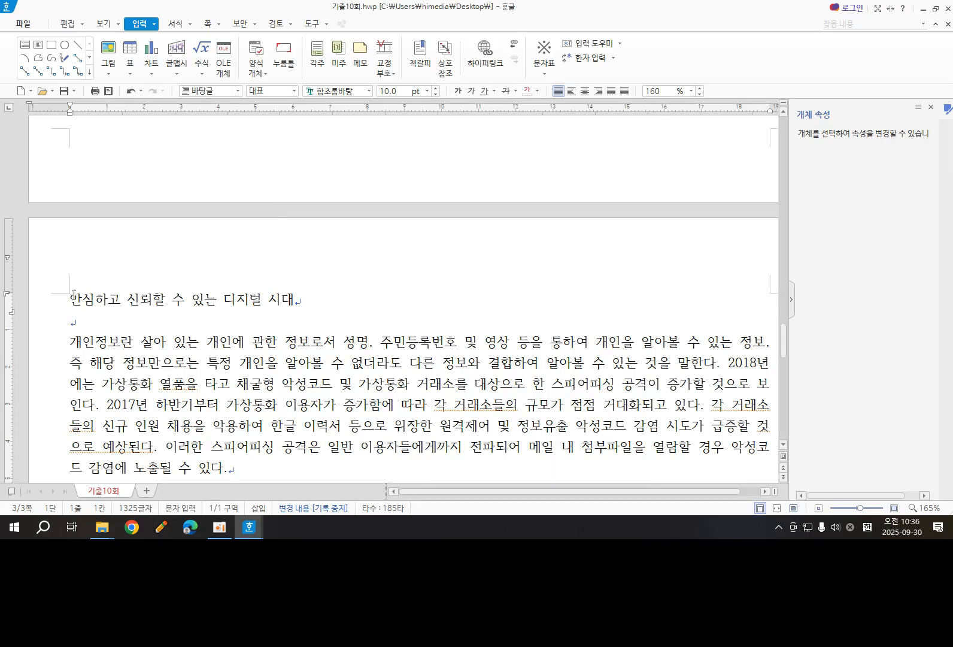
{"action": "scroll", "coordinate": [258, 231], "scroll_direction": "up", "scroll_amount": 10}
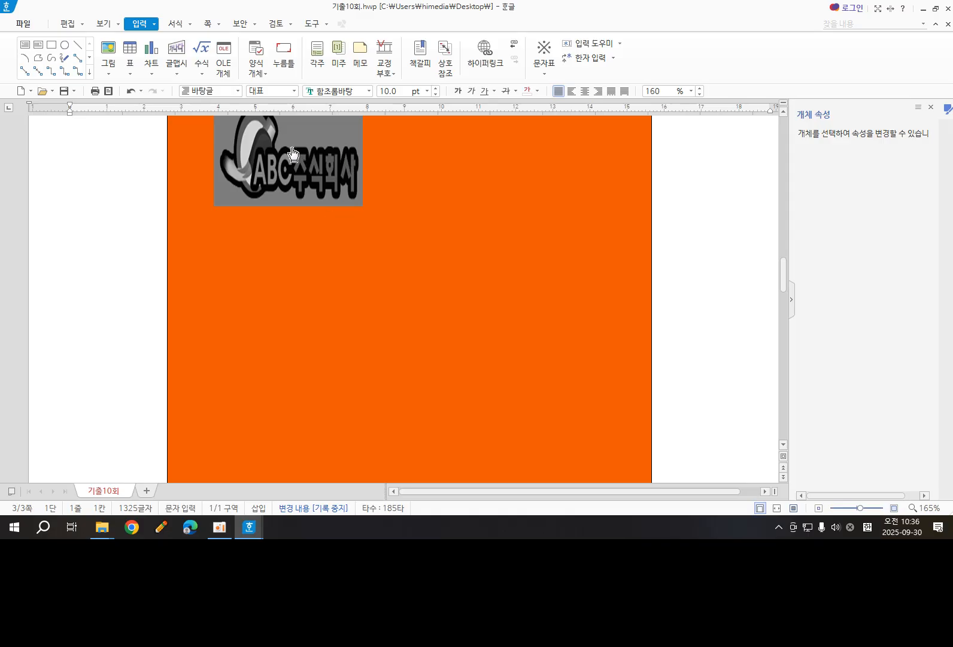
{"action": "left_click", "coordinate": [293, 154]}
{"action": "scroll", "coordinate": [164, 289], "scroll_direction": "up", "scroll_amount": 3}
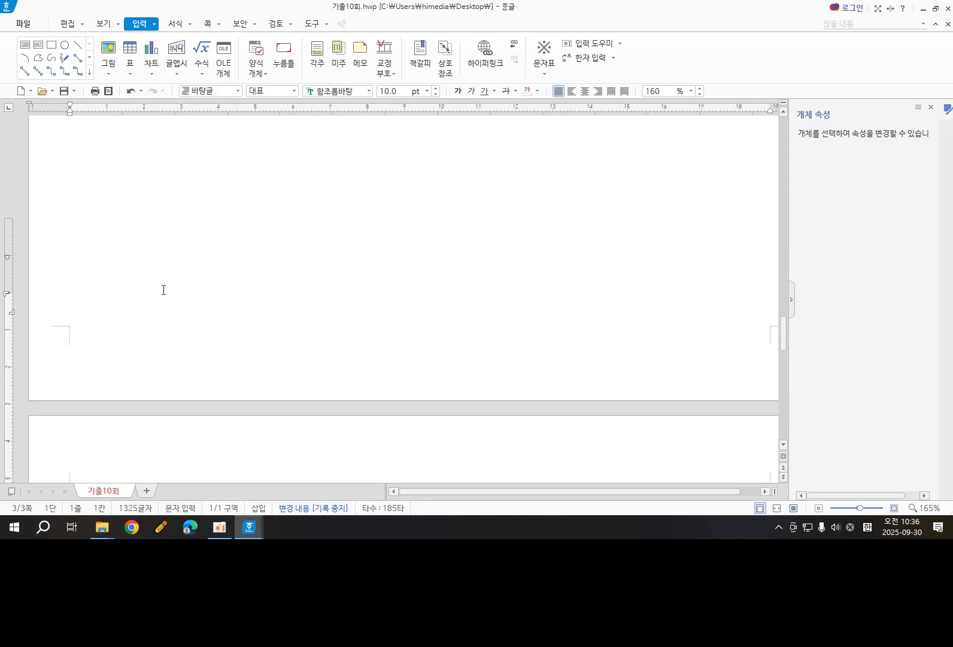
{"action": "scroll", "coordinate": [240, 270], "scroll_direction": "up", "scroll_amount": 5}
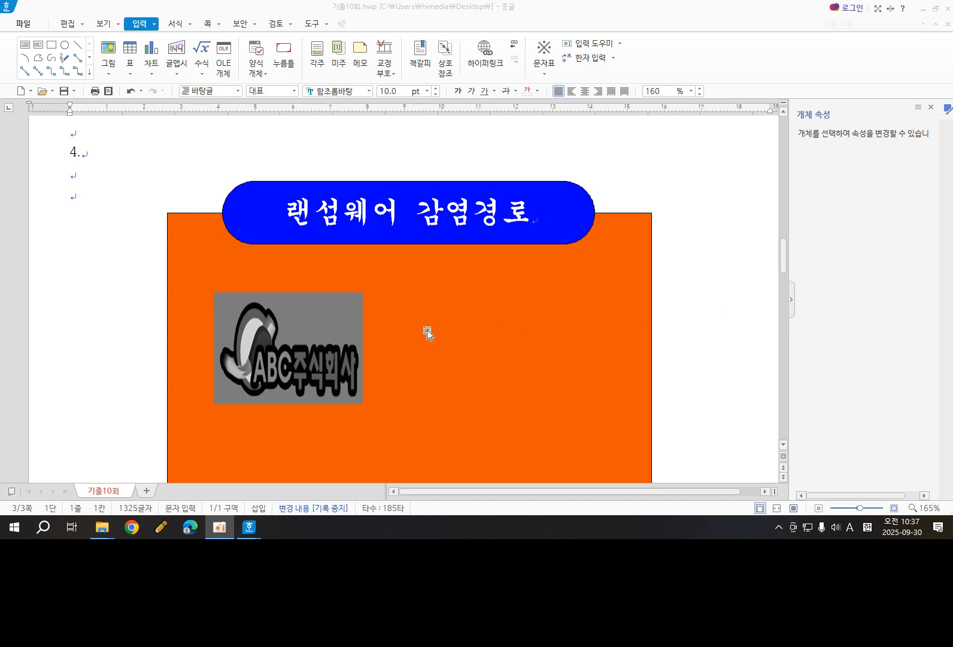
Step: Start a new 글맵시 with the text 랜섬웨어
{"action": "left_click", "coordinate": [177, 52]}
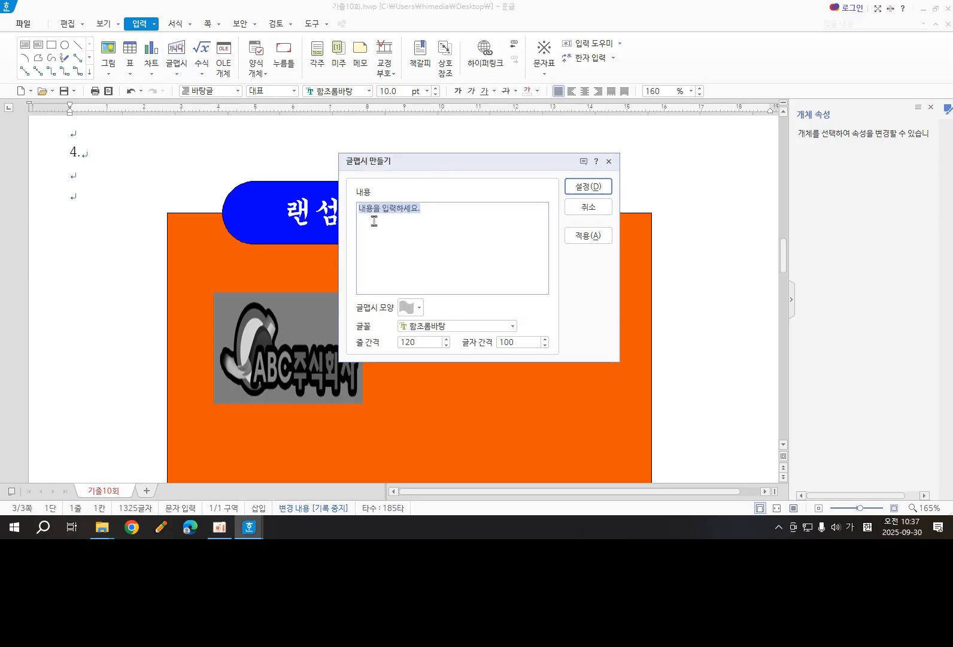
{"action": "type", "text": "랜ㅅ"}
{"action": "type", "text": "ㅓㅁ웨어"}
{"action": "left_click_drag", "start_coordinate": [446, 162], "coordinate": [555, 160]}
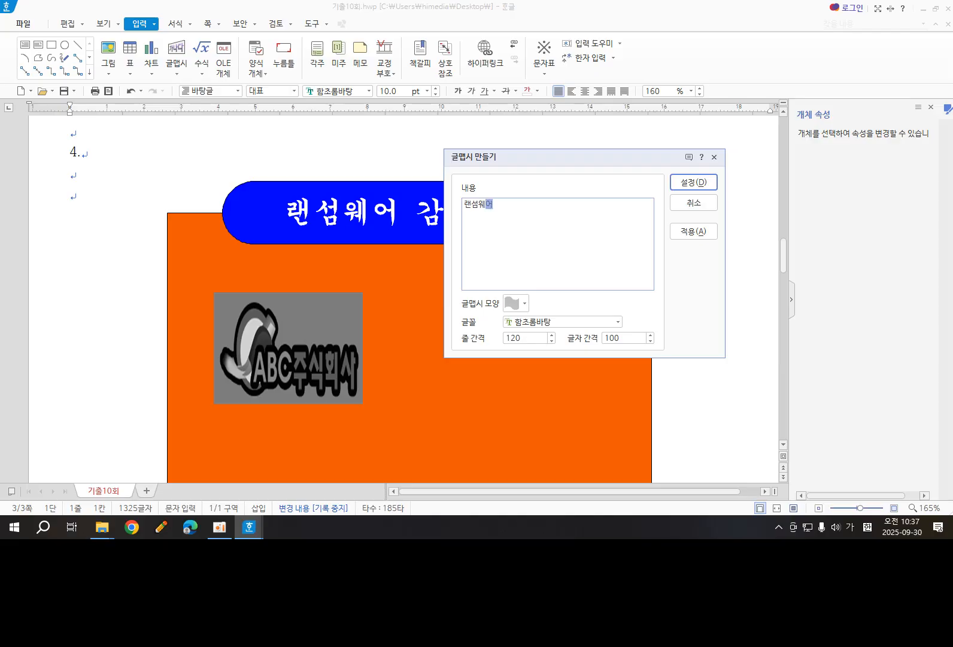
{"action": "key", "text": "alt+Tab"}
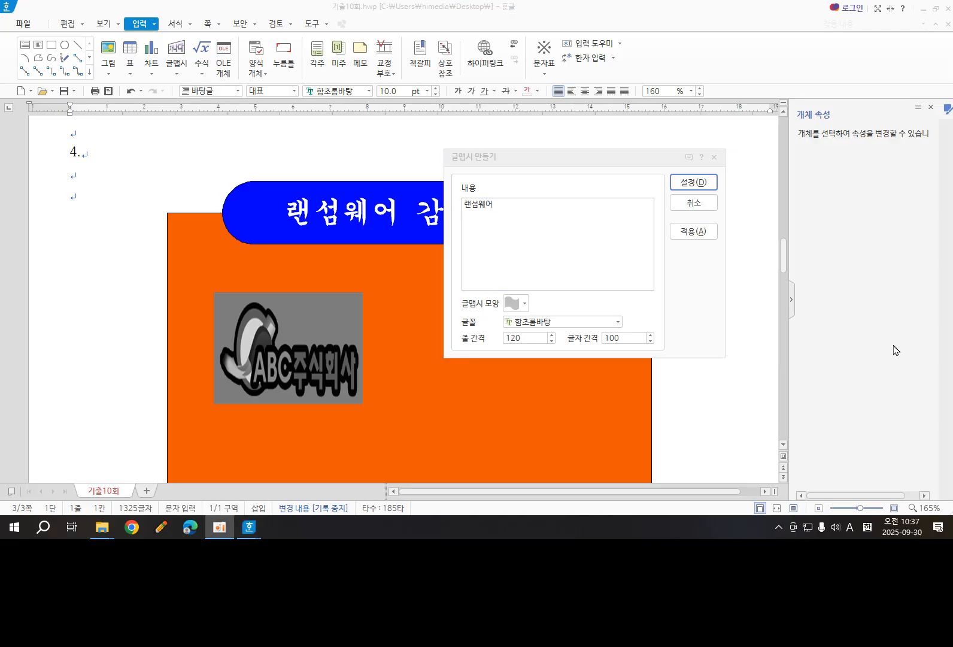
Step: Give the 랜섬웨어 글맵시 the hexagon-like shape and the 돋움 font, and insert it into the document
{"action": "left_click", "coordinate": [525, 304]}
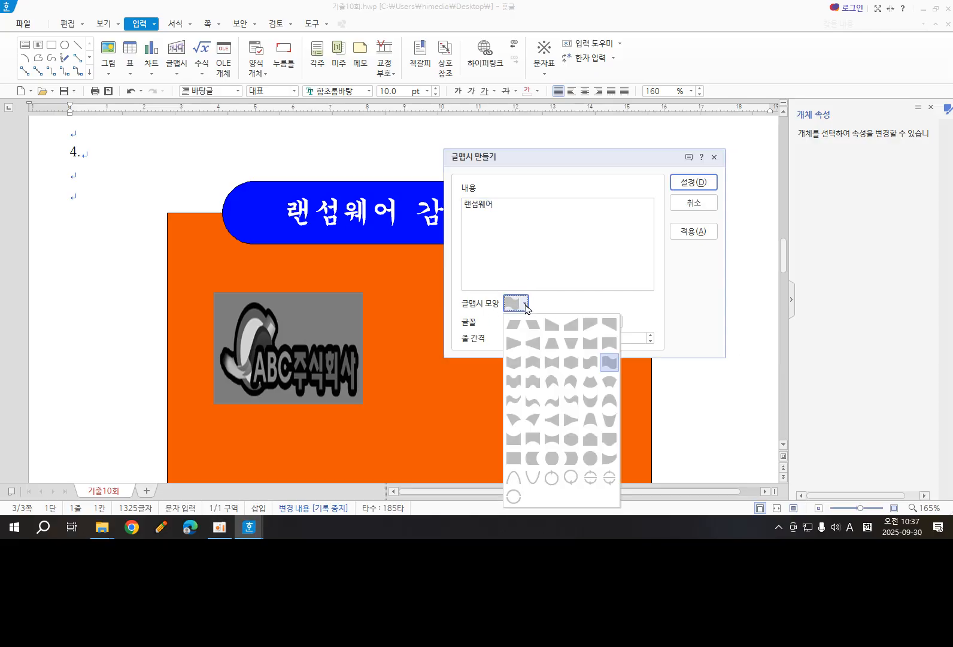
{"action": "left_click", "coordinate": [572, 363]}
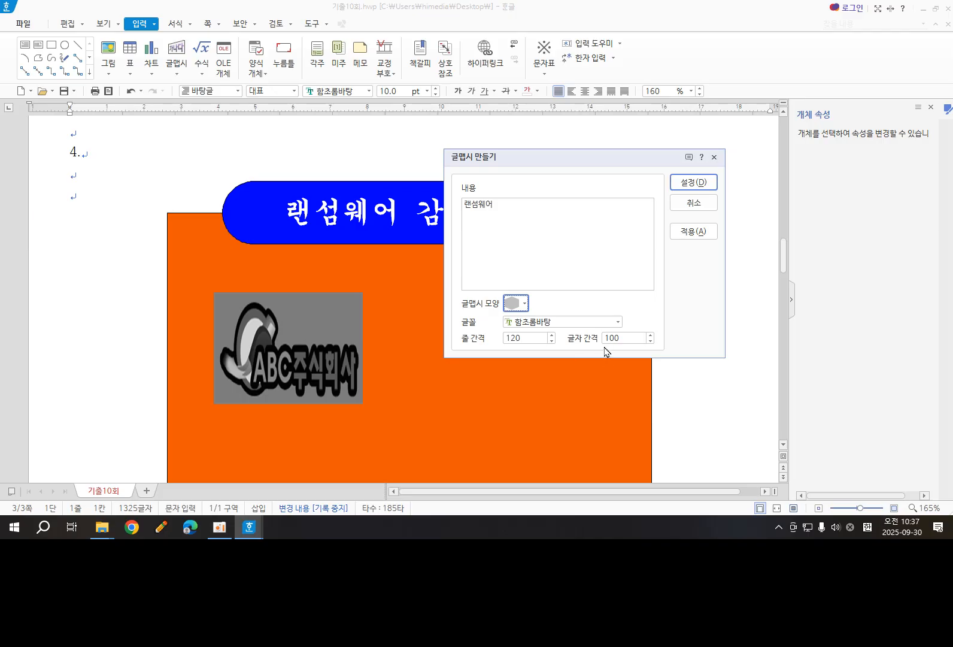
{"action": "left_click", "coordinate": [569, 328]}
{"action": "scroll", "coordinate": [577, 379], "scroll_direction": "up", "scroll_amount": 4}
{"action": "scroll", "coordinate": [577, 379], "scroll_direction": "up", "scroll_amount": 5}
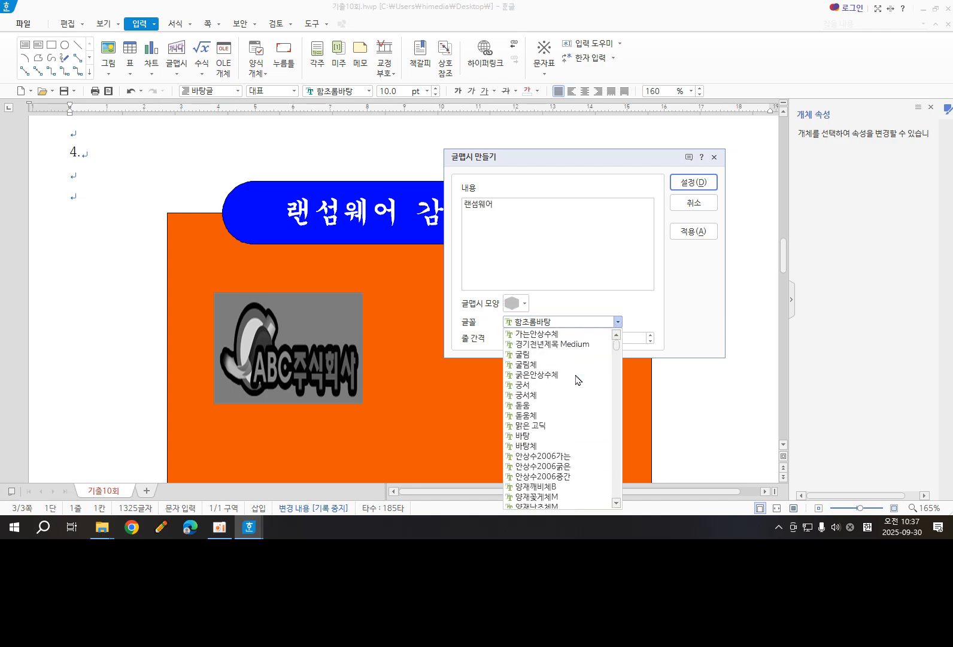
{"action": "left_click", "coordinate": [522, 407]}
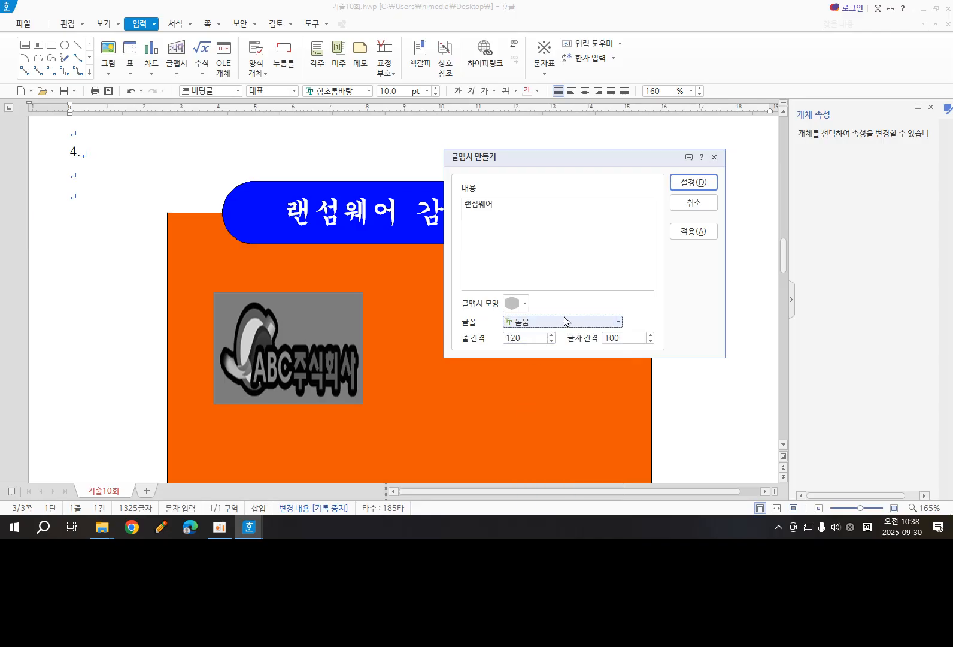
{"action": "left_click", "coordinate": [693, 183]}
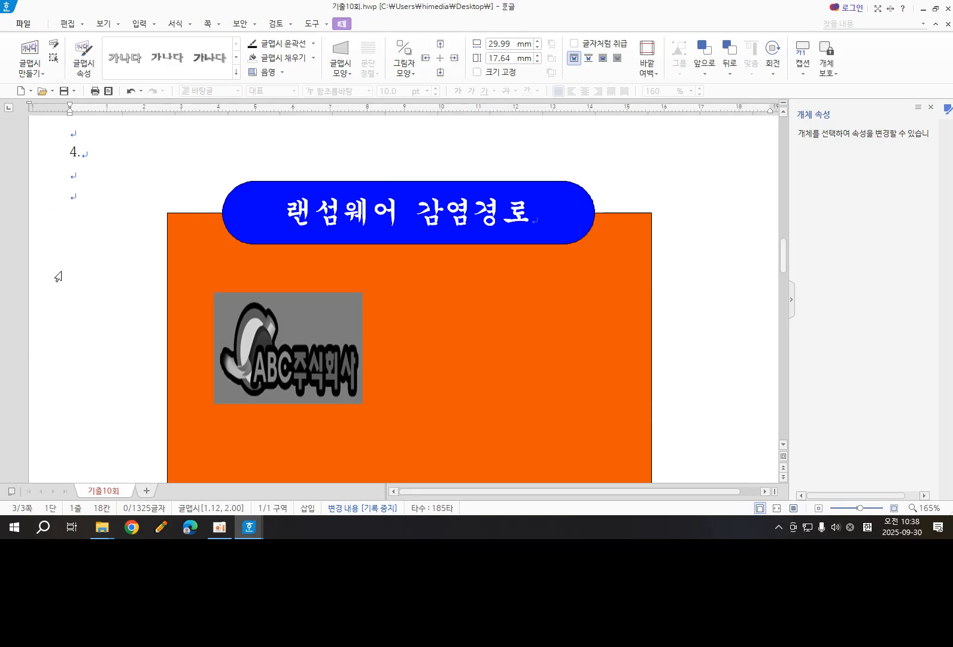
Step: Move the 랜섬웨어 글맵시 from the page 3 text to the question 4 drawing and size it 50 mm wide by 35 mm high
{"action": "scroll", "coordinate": [25, 295], "scroll_direction": "down", "scroll_amount": 10}
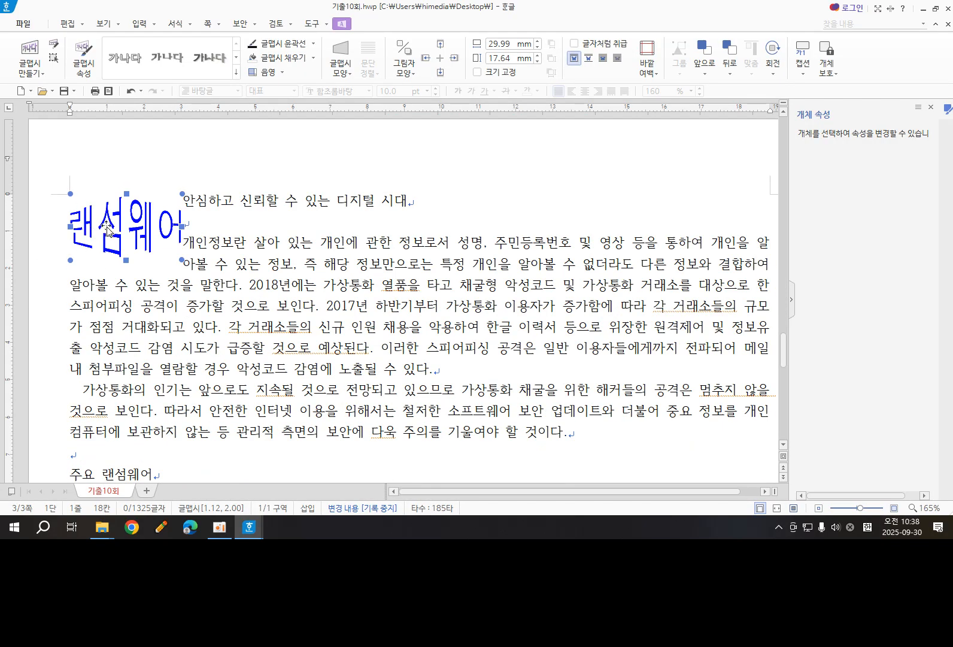
{"action": "left_click_drag", "start_coordinate": [108, 229], "coordinate": [100, 178]}
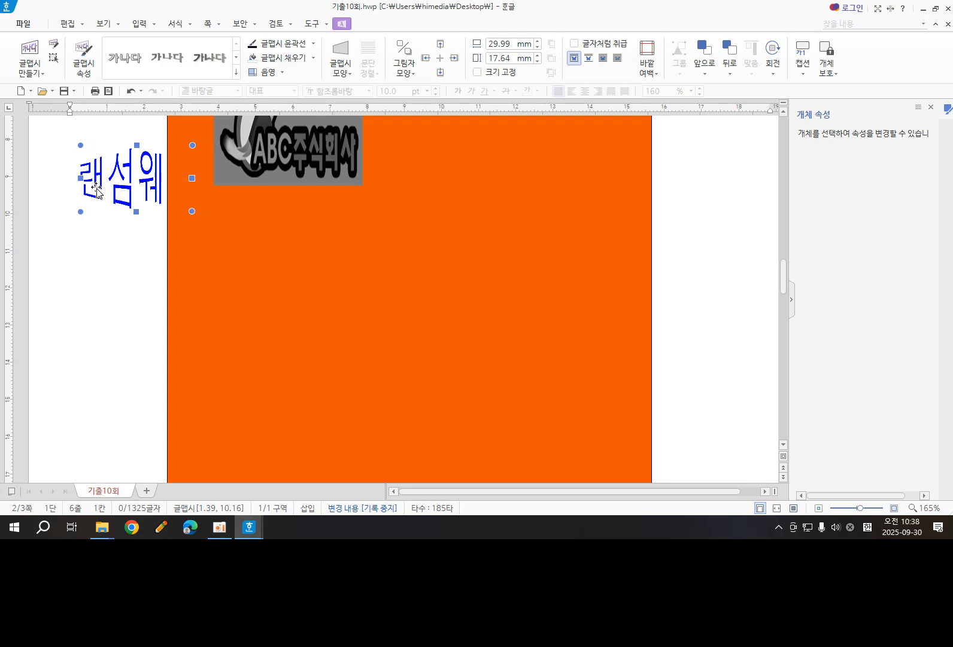
{"action": "double_click", "coordinate": [104, 186]}
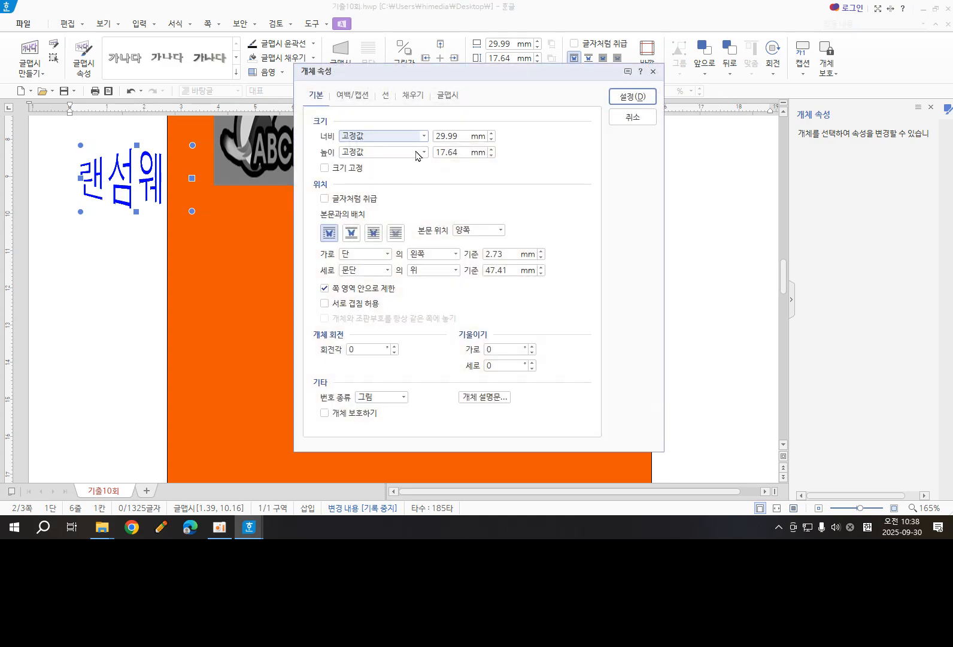
{"action": "left_click_drag", "start_coordinate": [464, 79], "coordinate": [580, 140]}
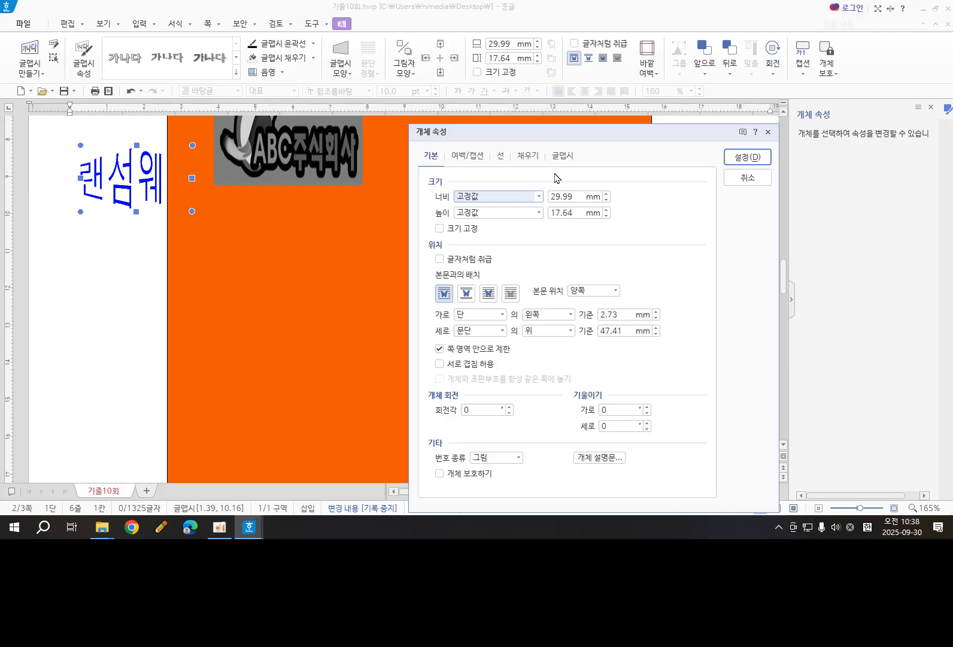
{"action": "left_click", "coordinate": [606, 194]}
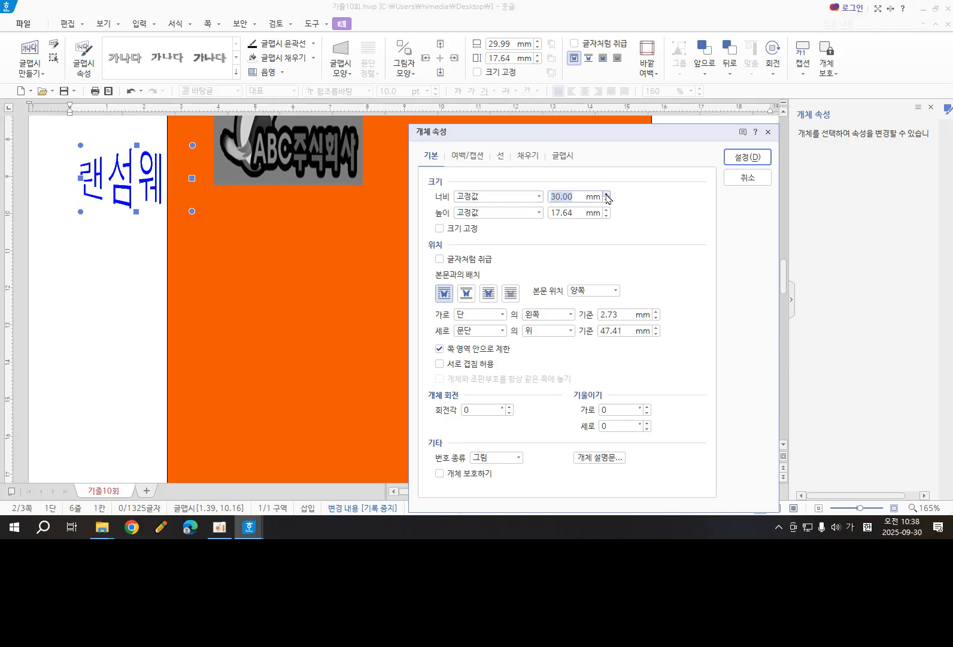
{"action": "type", "text": "50"}
{"action": "left_click", "coordinate": [606, 210]}
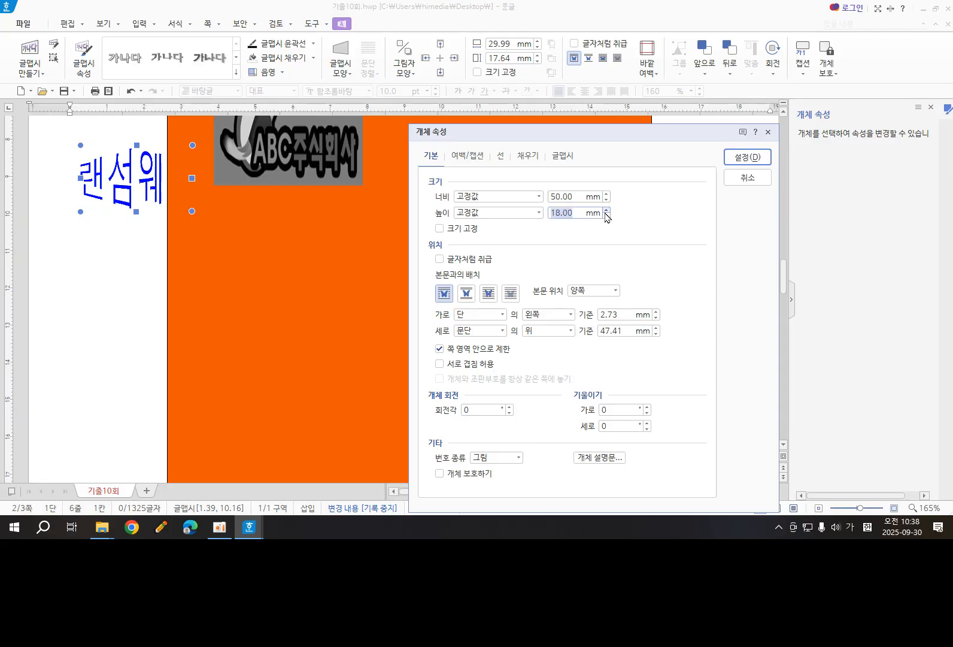
{"action": "type", "text": "35"}
Step: Set the 글맵시 to sit in front of the text and apply its object properties
{"action": "left_click", "coordinate": [489, 297]}
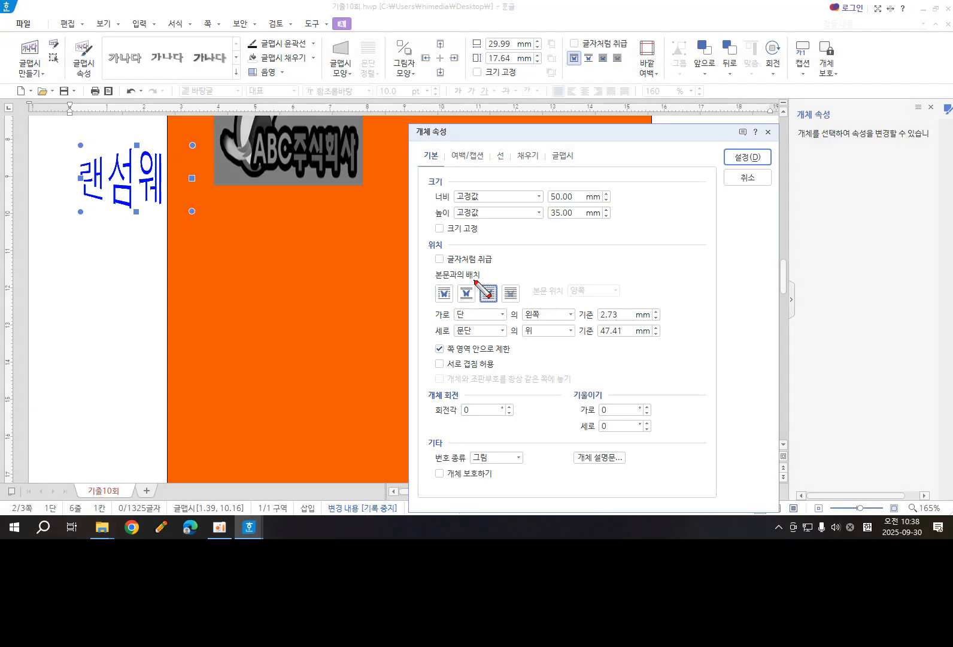
{"action": "mouse_move", "coordinate": [483, 279]}
{"action": "left_mouse_down"}
{"action": "mouse_move", "coordinate": [498, 291]}
{"action": "mouse_move", "coordinate": [485, 310]}
{"action": "mouse_move", "coordinate": [476, 280]}
{"action": "left_mouse_up"}
{"action": "mouse_move", "coordinate": [737, 151]}
{"action": "left_mouse_down"}
{"action": "mouse_move", "coordinate": [748, 169]}
{"action": "mouse_move", "coordinate": [768, 145]}
{"action": "left_mouse_up"}
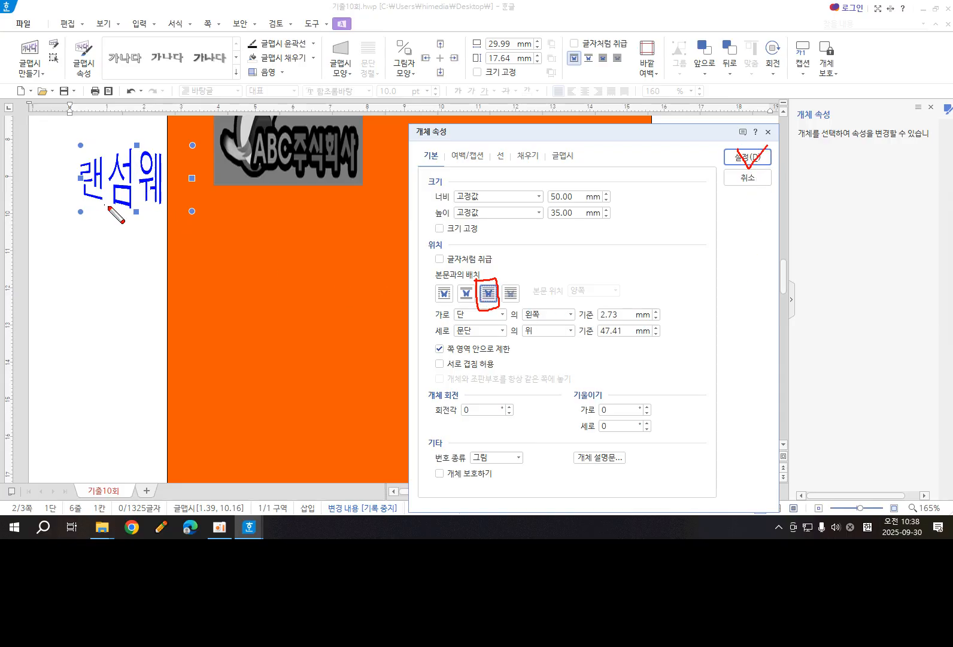
{"action": "mouse_move", "coordinate": [513, 145]}
{"action": "left_mouse_down"}
{"action": "mouse_move", "coordinate": [523, 161]}
{"action": "mouse_move", "coordinate": [538, 144]}
{"action": "left_mouse_up"}
{"action": "left_click", "coordinate": [747, 157]}
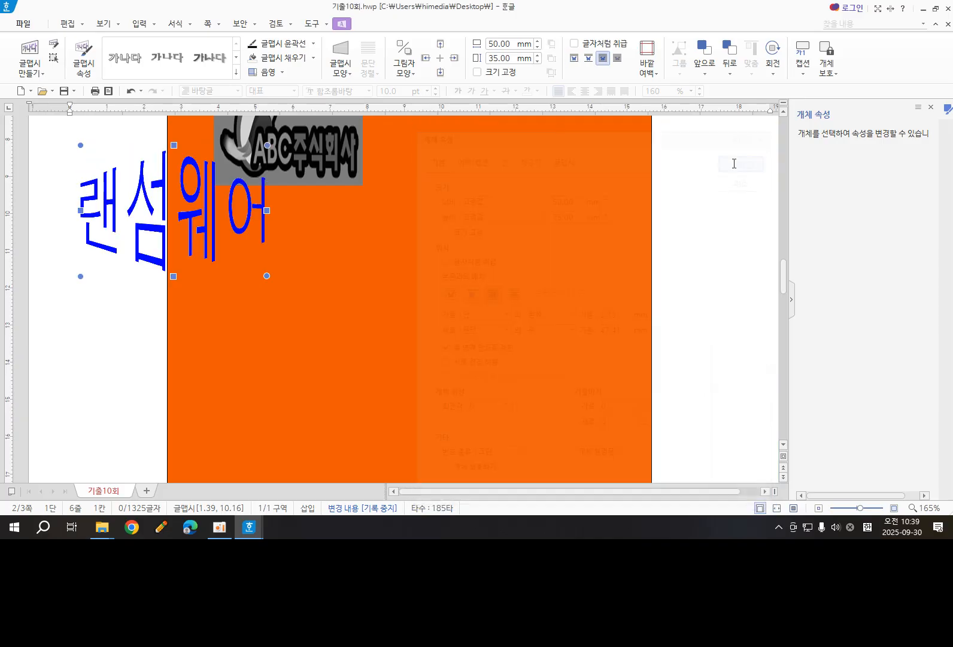
Step: Position the 글맵시 inside the orange box to the right of the logo, and move the logo slightly up to align with it
{"action": "left_click_drag", "start_coordinate": [151, 223], "coordinate": [522, 176]}
{"action": "scroll", "coordinate": [516, 176], "scroll_direction": "up", "scroll_amount": 3}
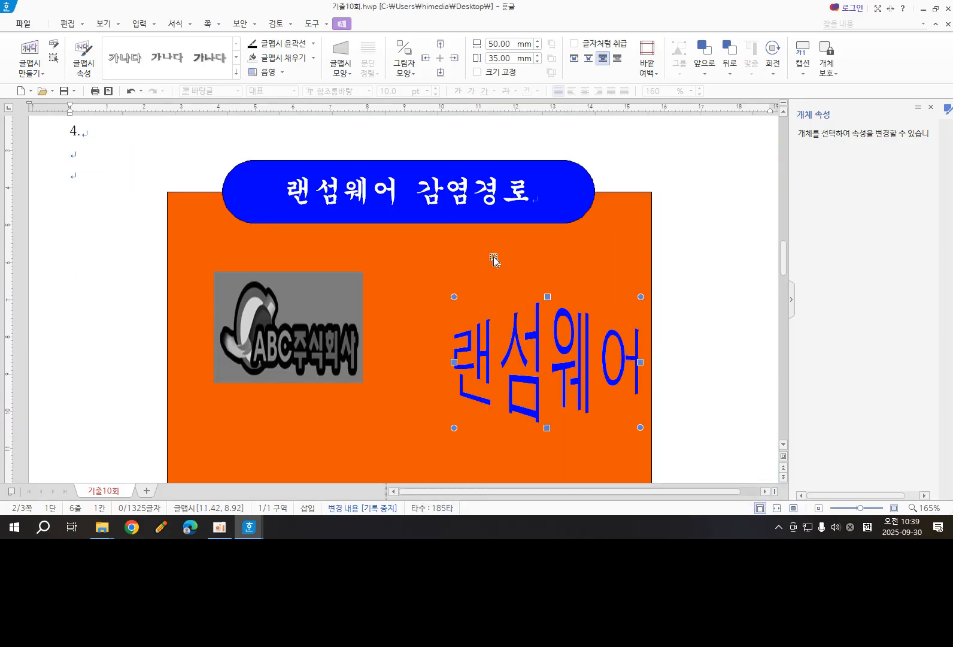
{"action": "left_click_drag", "start_coordinate": [510, 345], "coordinate": [494, 301]}
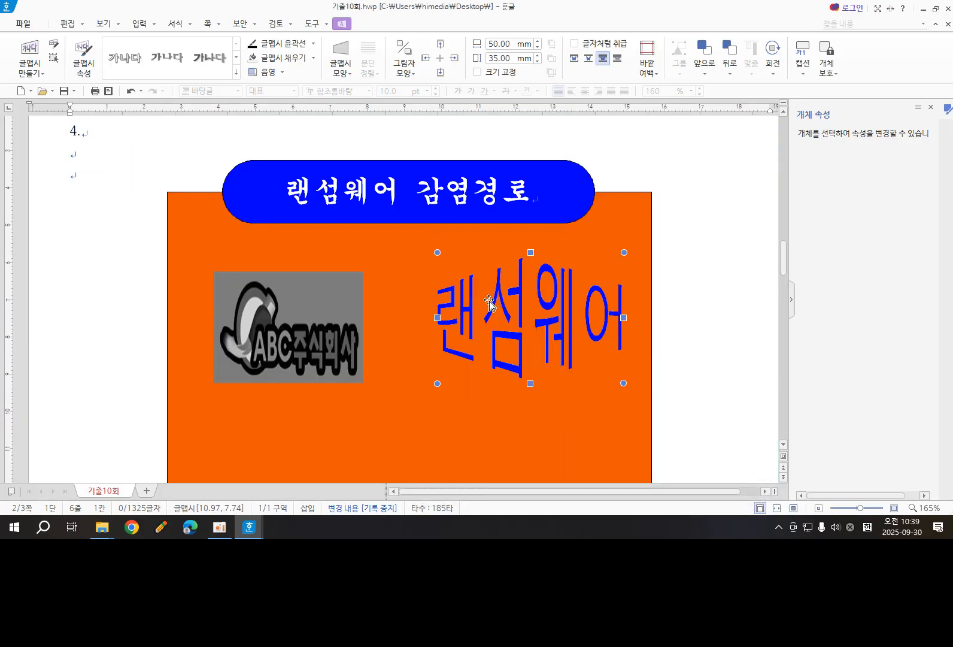
{"action": "left_click_drag", "start_coordinate": [290, 312], "coordinate": [290, 293]}
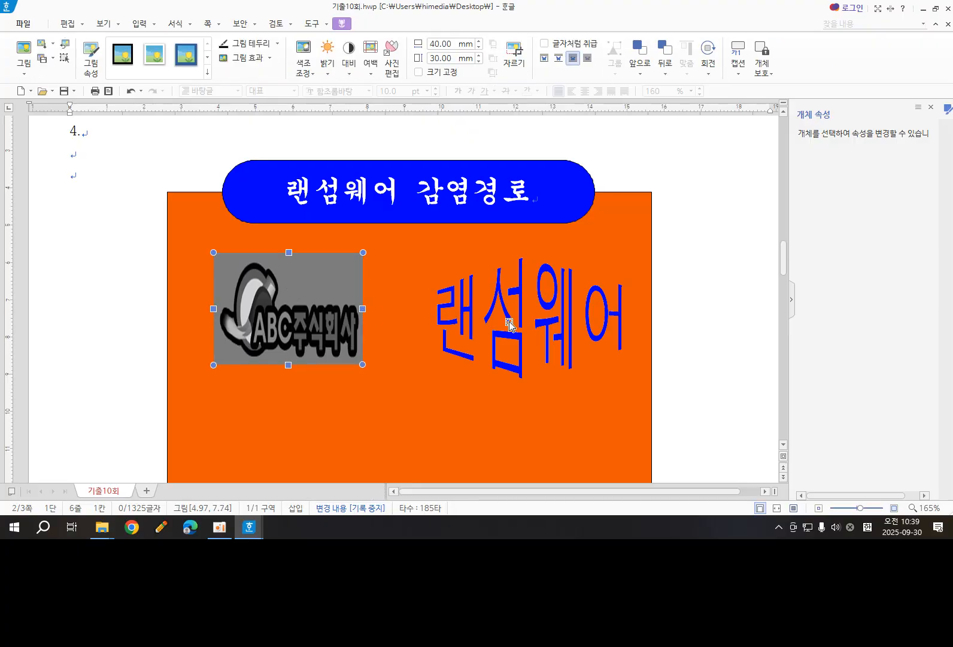
{"action": "left_click", "coordinate": [505, 320]}
{"action": "left_click_drag", "start_coordinate": [506, 319], "coordinate": [498, 310]}
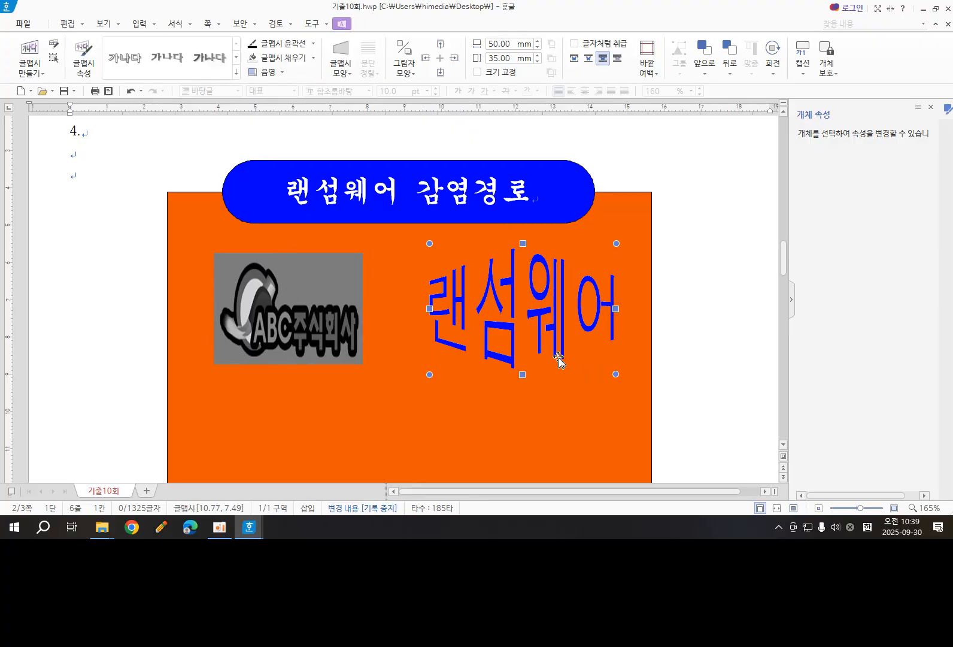
Step: Draw a rectangle about 97 mm wide and 77 mm high in the orange box, below the logo and 글맵시
{"action": "left_click", "coordinate": [701, 324]}
{"action": "scroll", "coordinate": [502, 392], "scroll_direction": "down", "scroll_amount": 3}
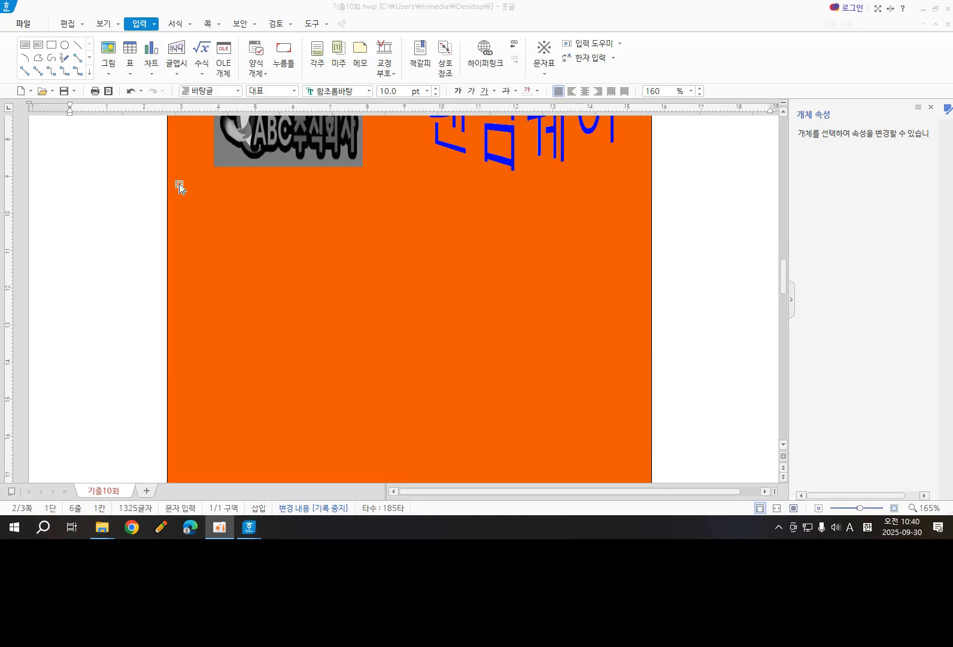
{"action": "left_click", "coordinate": [51, 44]}
{"action": "left_click_drag", "start_coordinate": [234, 229], "coordinate": [596, 471]}
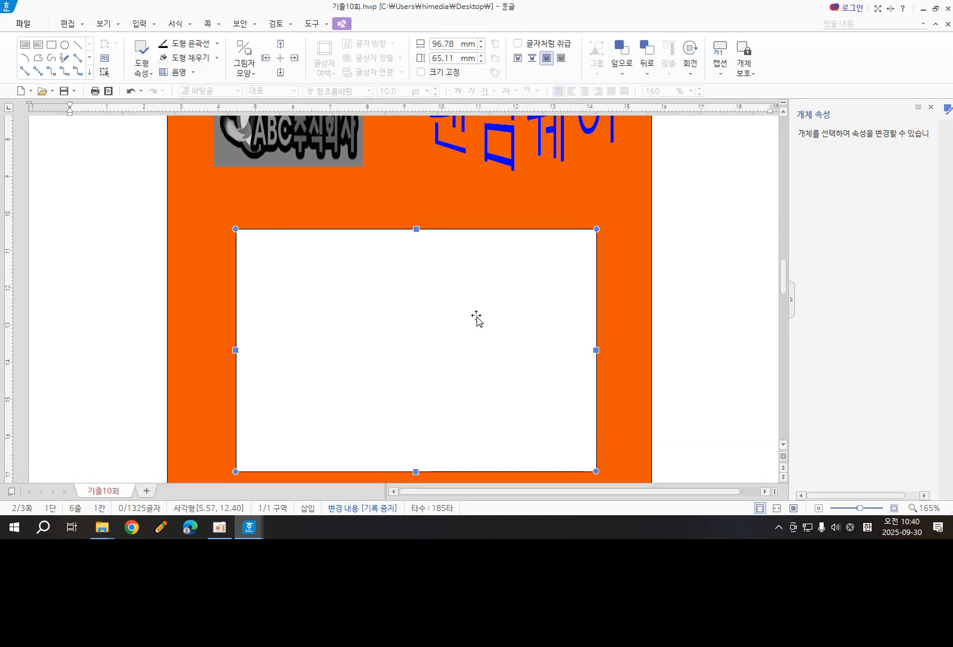
{"action": "scroll", "coordinate": [476, 305], "scroll_direction": "down", "scroll_amount": 3}
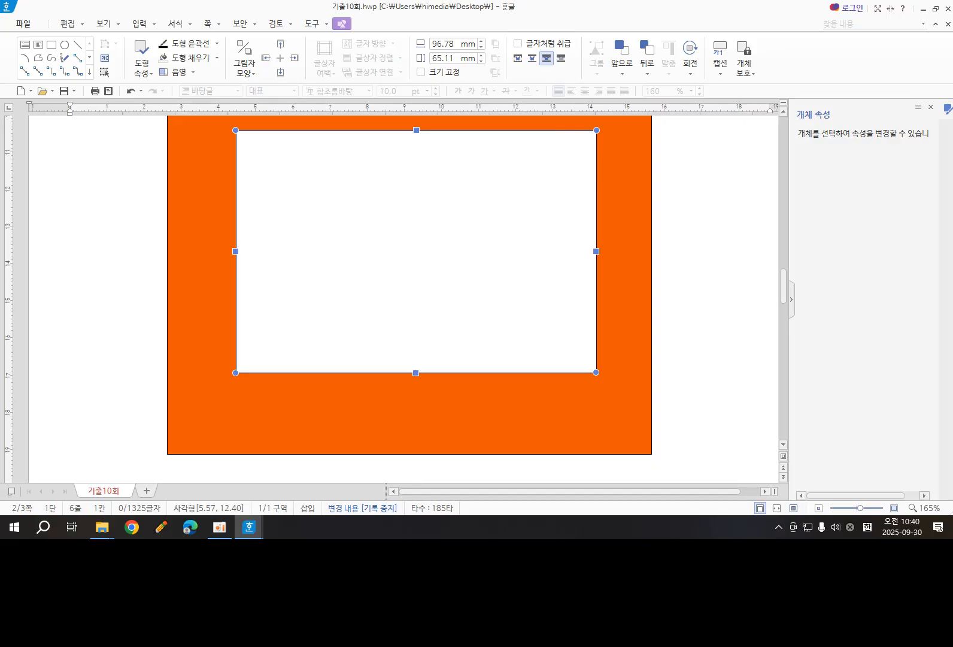
{"action": "left_click_drag", "start_coordinate": [416, 373], "coordinate": [418, 417]}
Step: Set the new rectangle's width to 120 mm and height to 80 mm in its object properties
{"action": "double_click", "coordinate": [389, 256]}
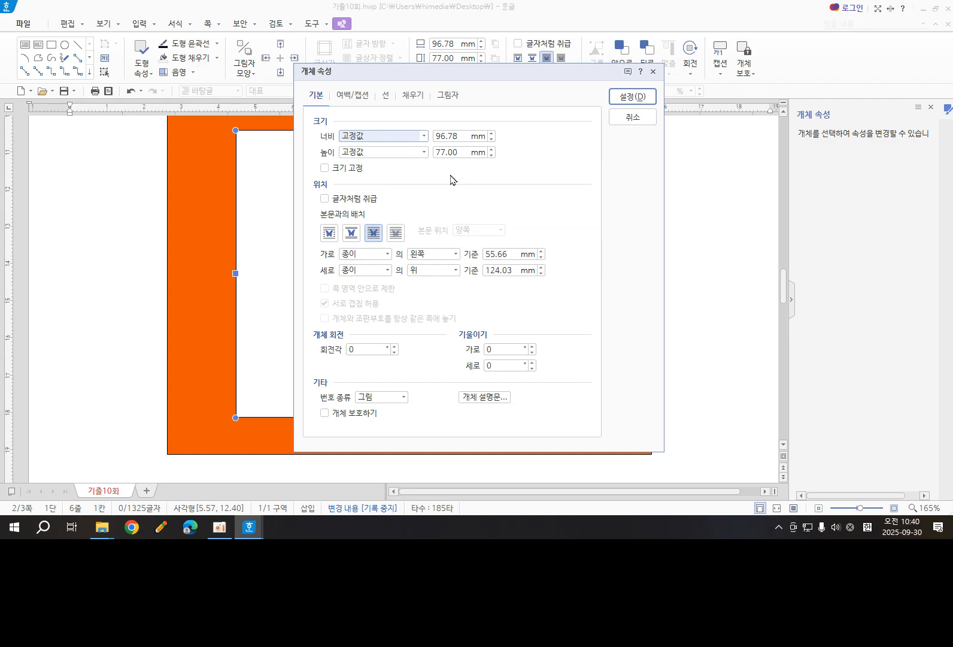
{"action": "left_click", "coordinate": [492, 134]}
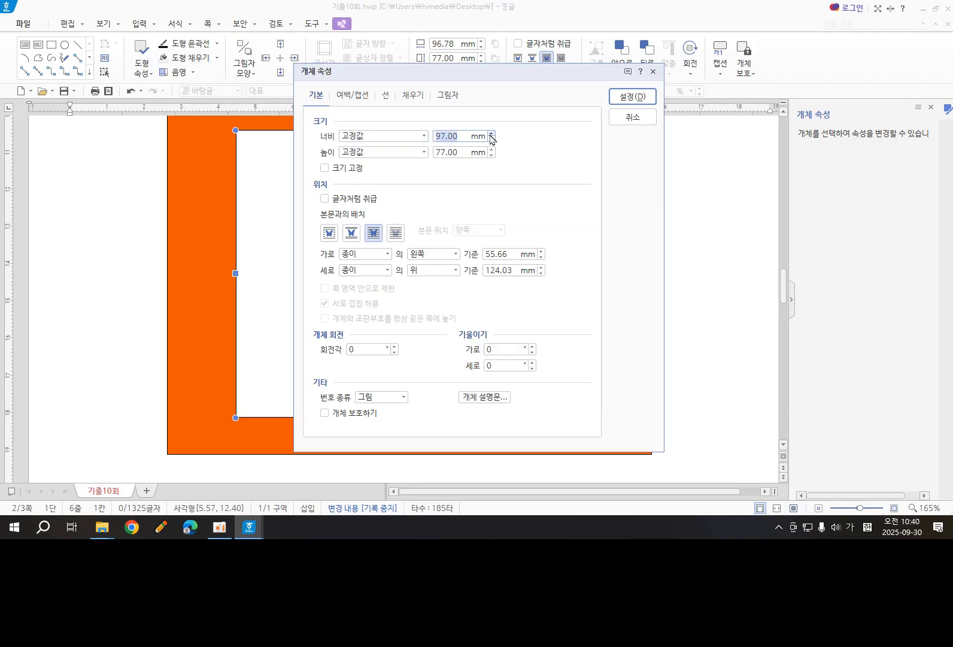
{"action": "type", "text": "12"}
{"action": "left_click", "coordinate": [491, 151]}
{"action": "left_click", "coordinate": [491, 151]}
{"action": "left_click", "coordinate": [492, 151]}
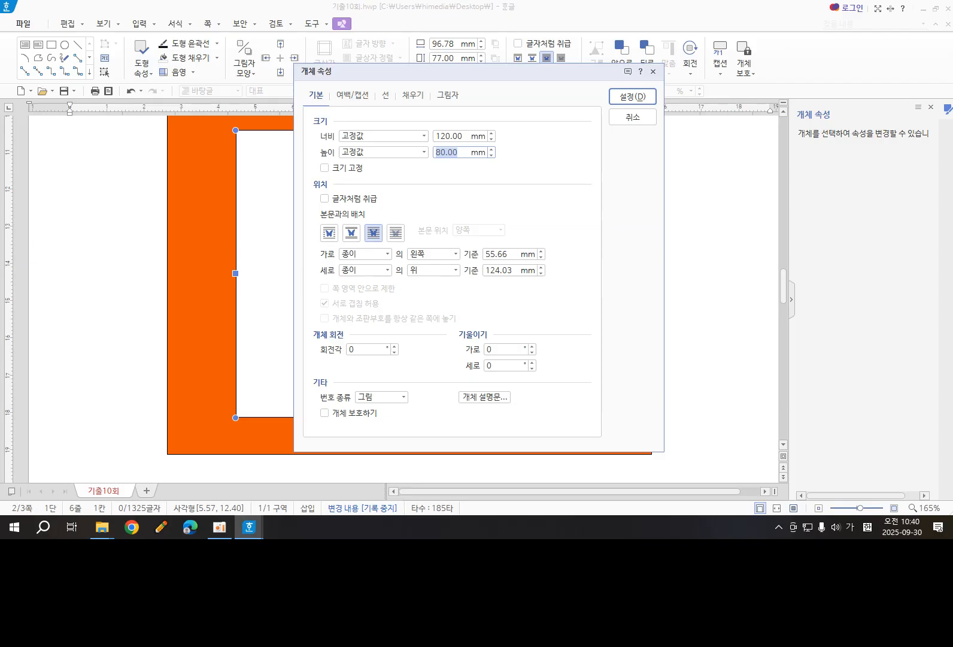
Step: Give the 120 × 80 mm rectangle rounded corners (둥근 모양) and a yellow face colour, and apply the properties
{"action": "left_click", "coordinate": [386, 96]}
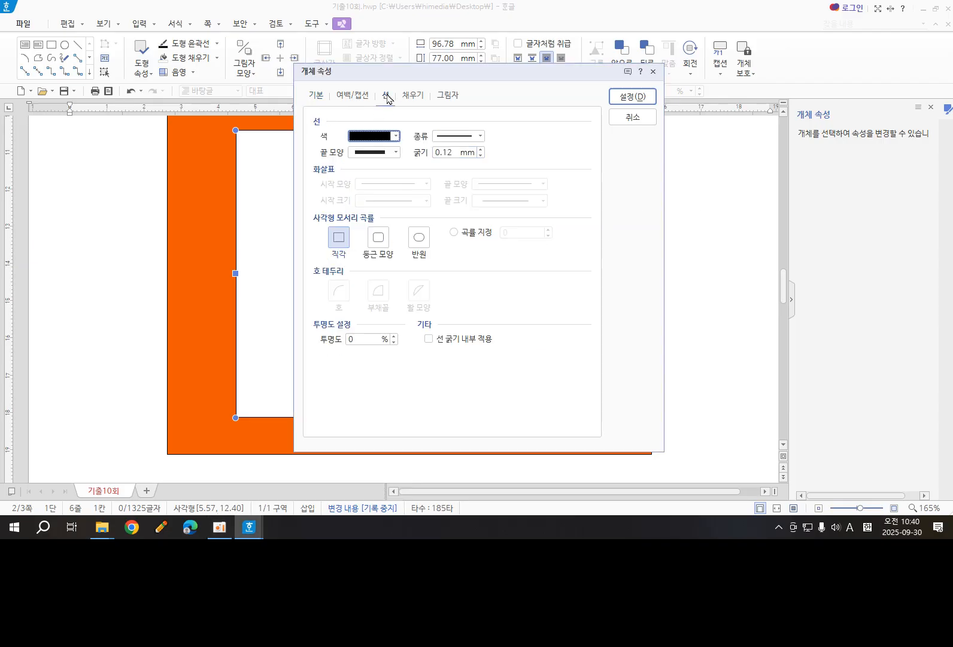
{"action": "left_click", "coordinate": [378, 238]}
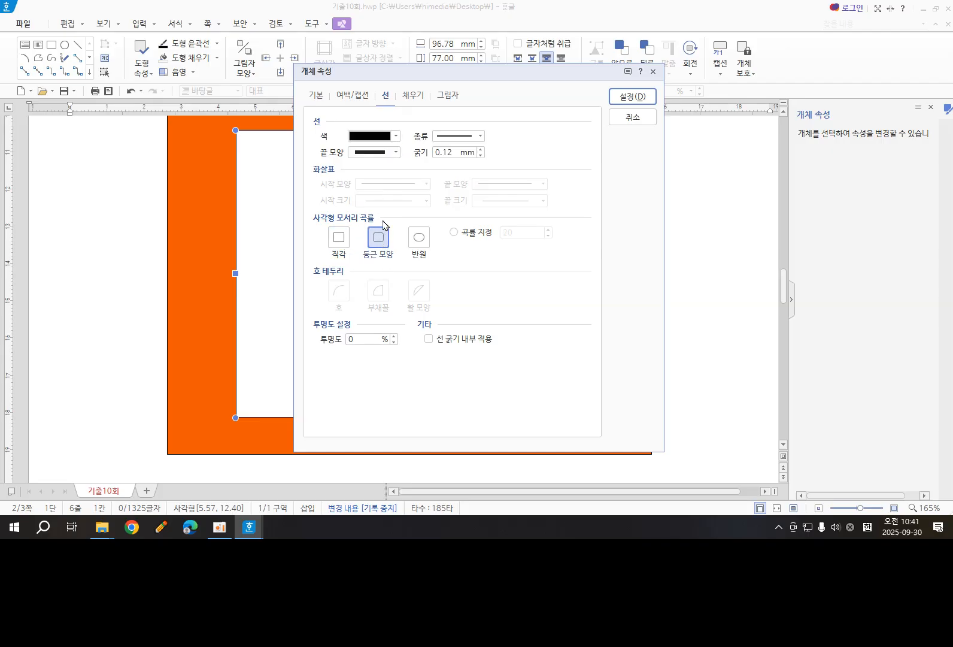
{"action": "left_click", "coordinate": [421, 102]}
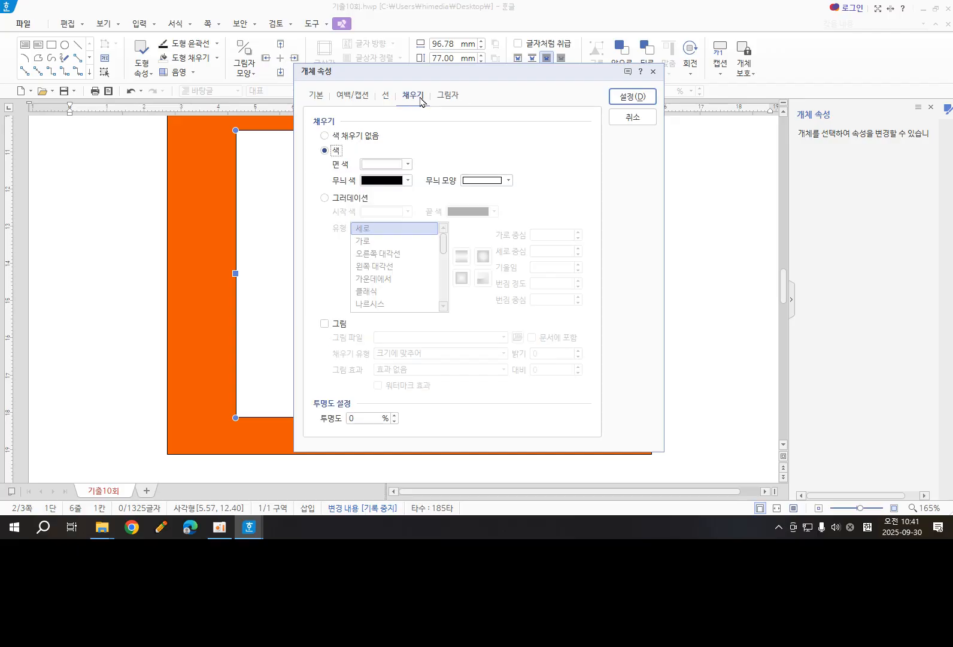
{"action": "left_click", "coordinate": [407, 164]}
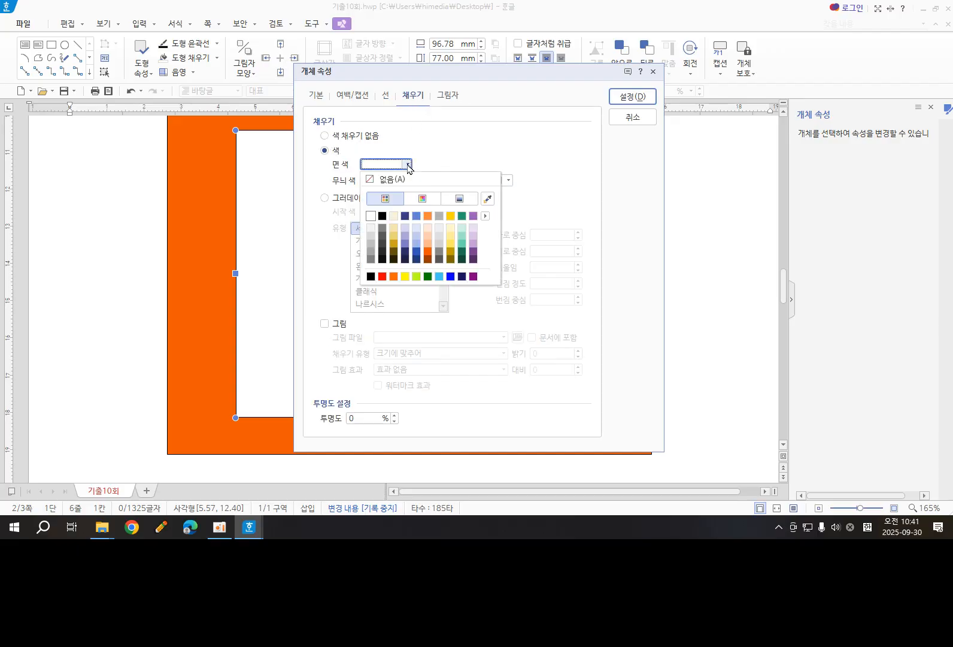
{"action": "left_click", "coordinate": [405, 276]}
{"action": "left_click", "coordinate": [624, 96]}
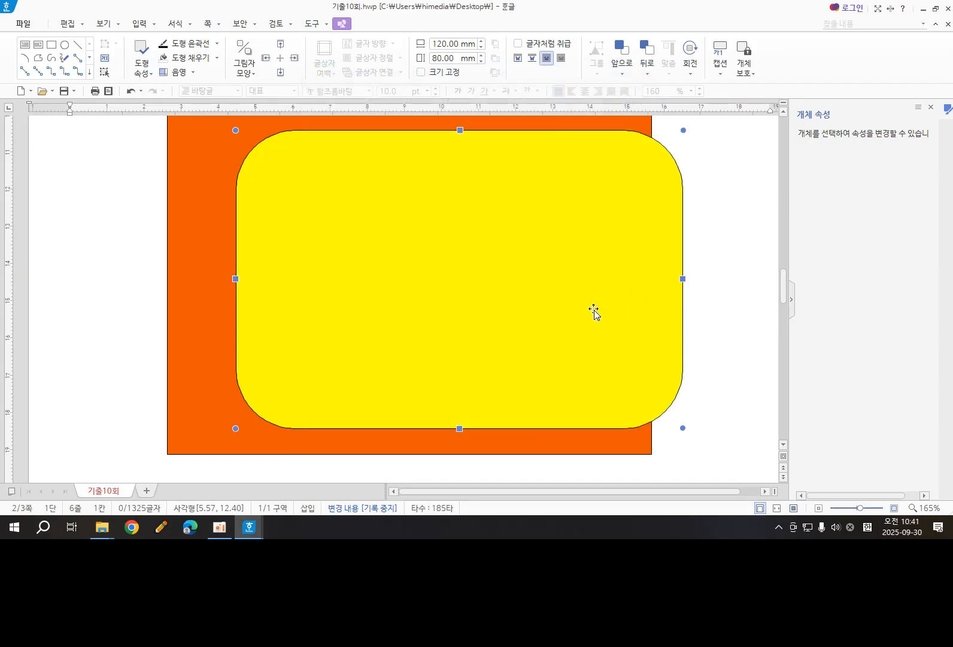
Step: Center the yellow rounded rectangle horizontally within the lower part of the orange box
{"action": "left_click_drag", "start_coordinate": [543, 277], "coordinate": [491, 319]}
{"action": "scroll", "coordinate": [479, 305], "scroll_direction": "up", "scroll_amount": 4}
{"action": "scroll", "coordinate": [477, 304], "scroll_direction": "down", "scroll_amount": 4}
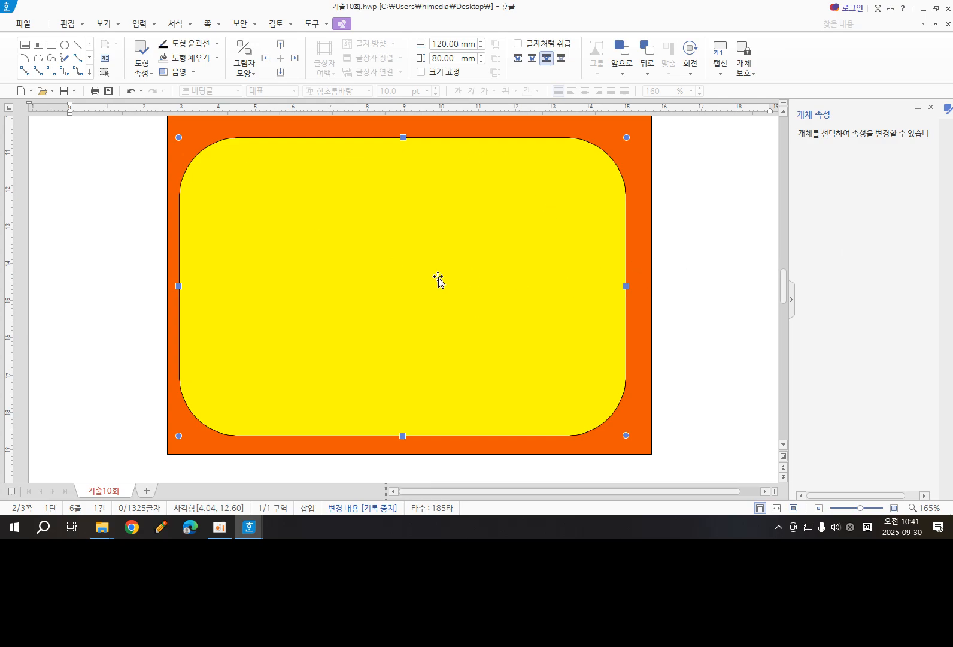
{"action": "left_click_drag", "start_coordinate": [439, 279], "coordinate": [447, 278]}
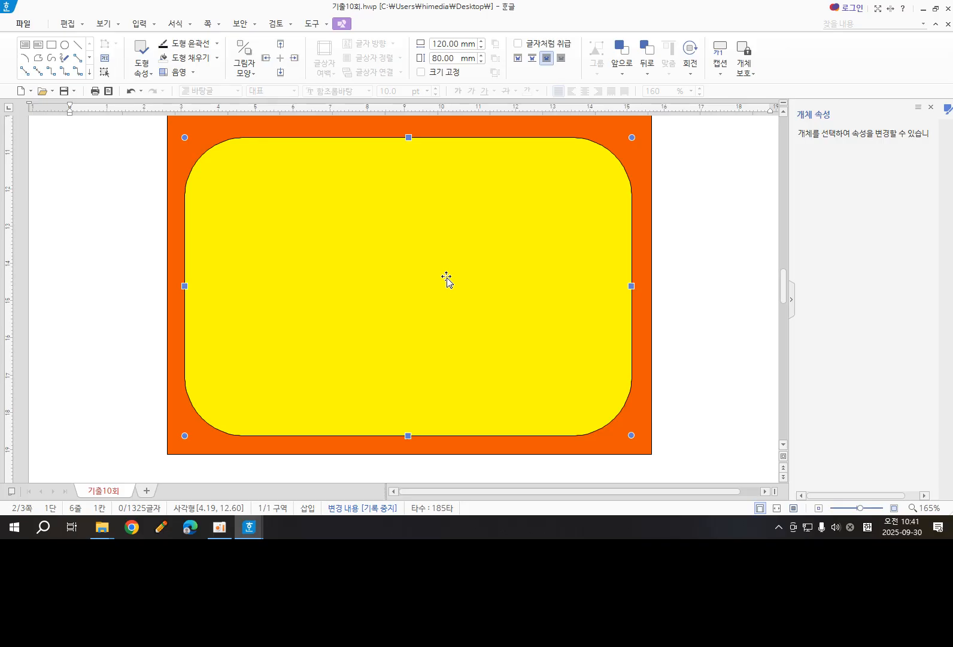
{"action": "key", "text": "Right"}
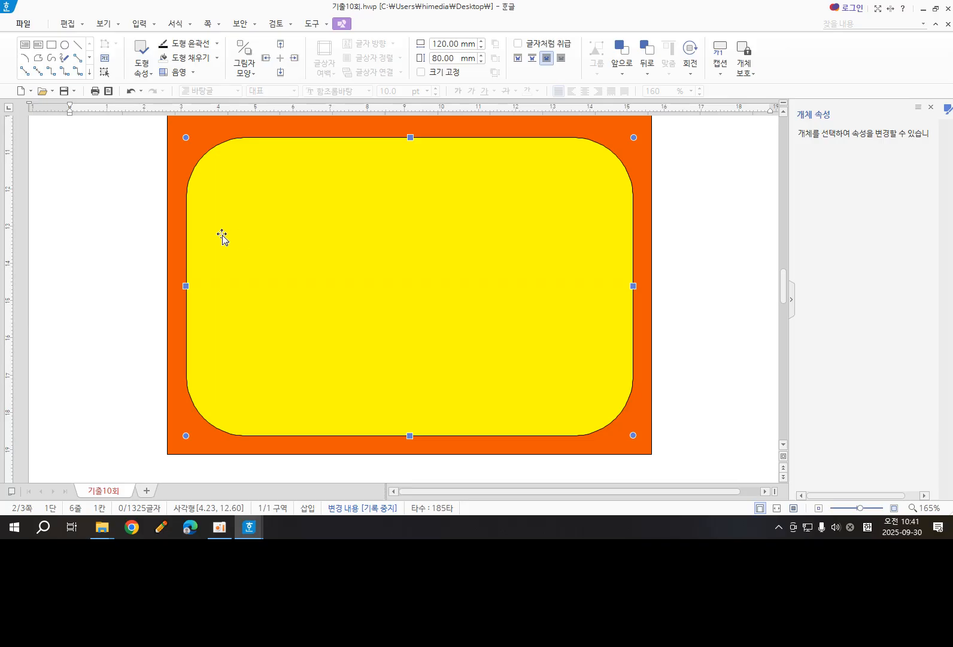
Step: Draw a small rectangle in the upper-left corner of the yellow box and size it 13 mm wide by 15 mm high
{"action": "left_click", "coordinate": [51, 48]}
{"action": "left_click_drag", "start_coordinate": [207, 170], "coordinate": [242, 222]}
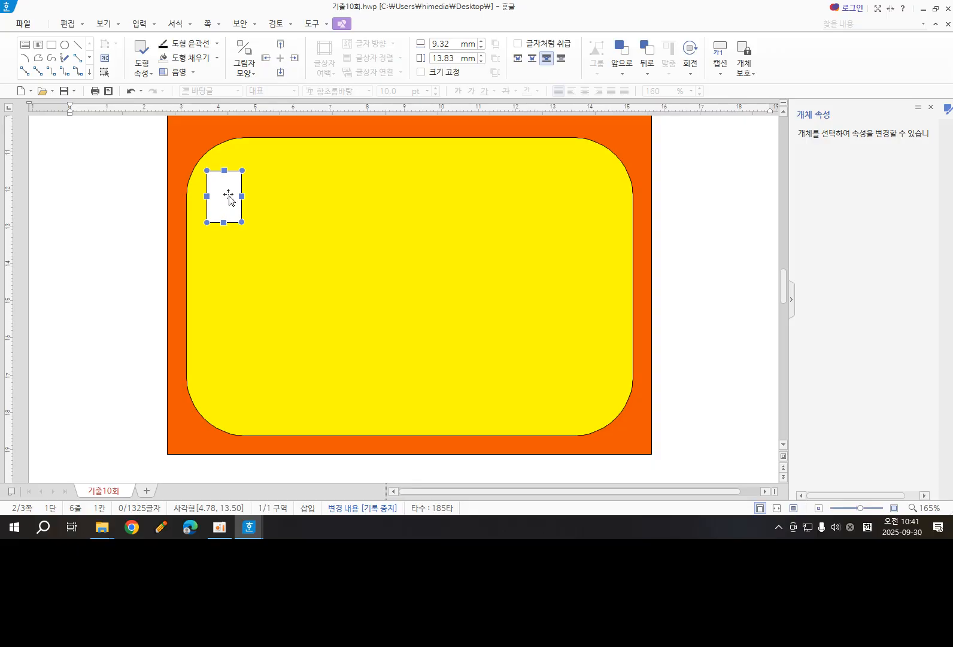
{"action": "double_click", "coordinate": [229, 196]}
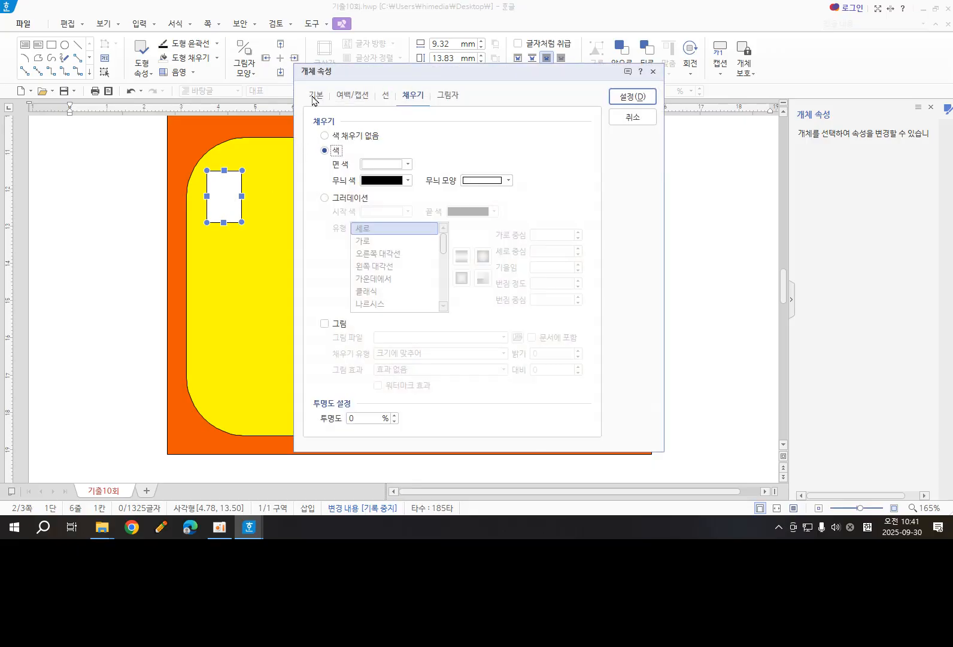
{"action": "left_click", "coordinate": [314, 96]}
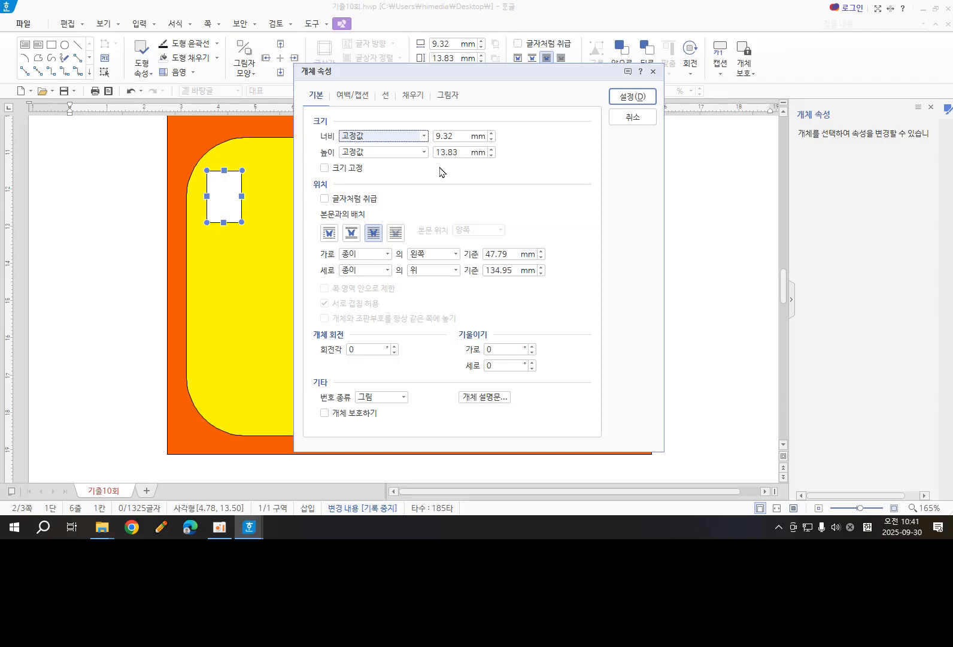
{"action": "left_click", "coordinate": [491, 134]}
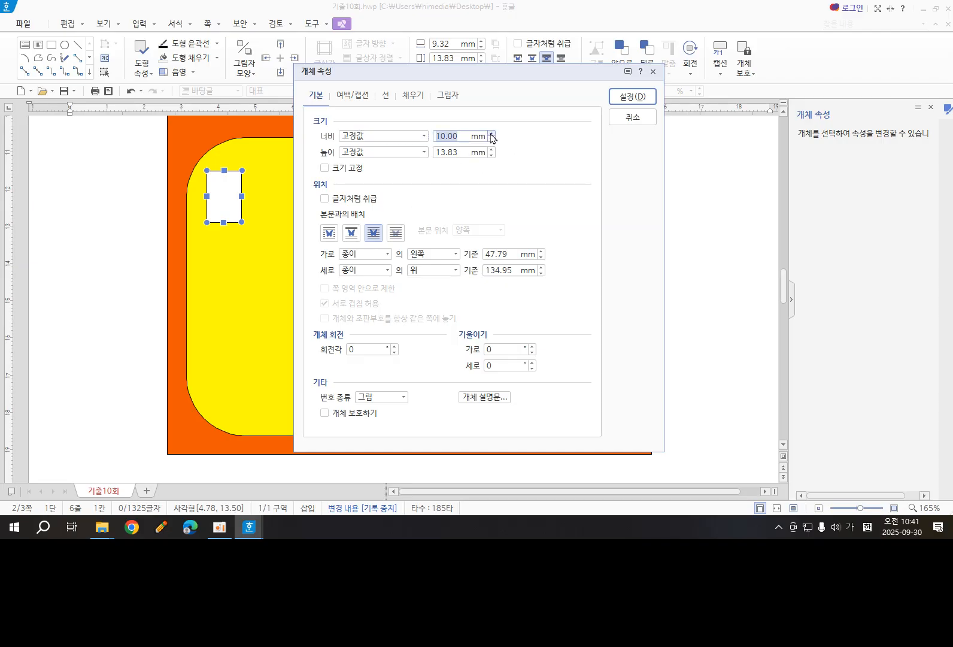
{"action": "type", "text": "13"}
{"action": "left_click", "coordinate": [491, 150]}
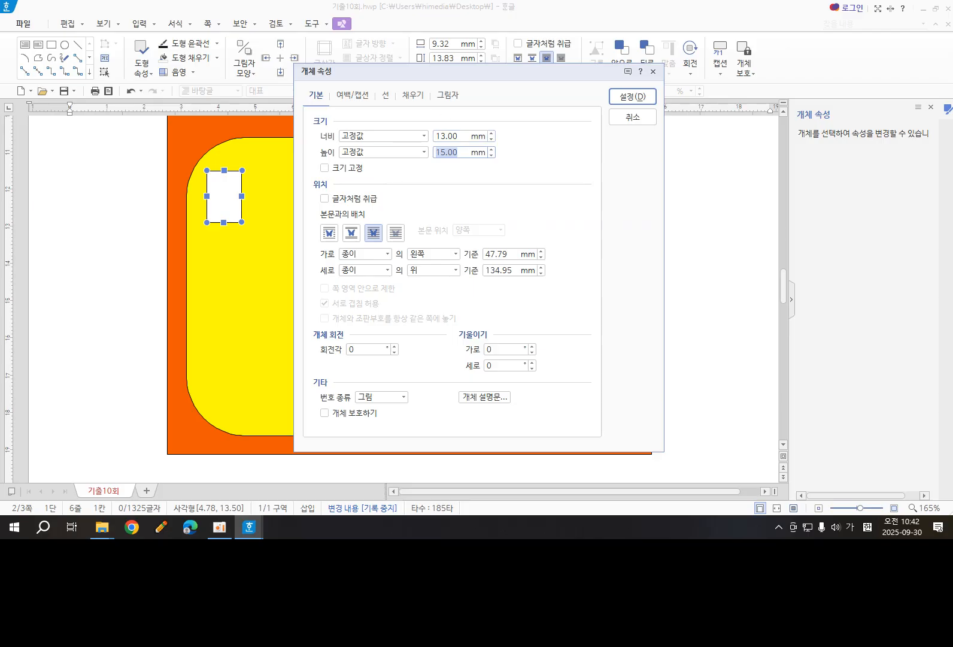
Step: Give the 13 × 15 mm rectangle rounded corners (둥근 모양) and a light purple face colour, and apply the properties
{"action": "left_click", "coordinate": [385, 94]}
{"action": "left_click", "coordinate": [374, 242]}
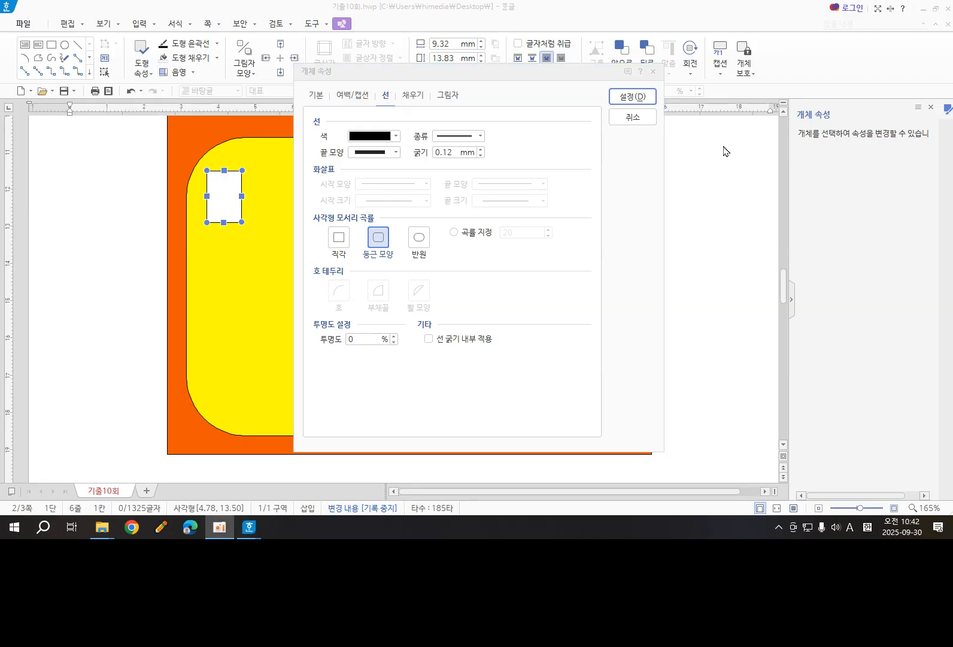
{"action": "left_click", "coordinate": [425, 98]}
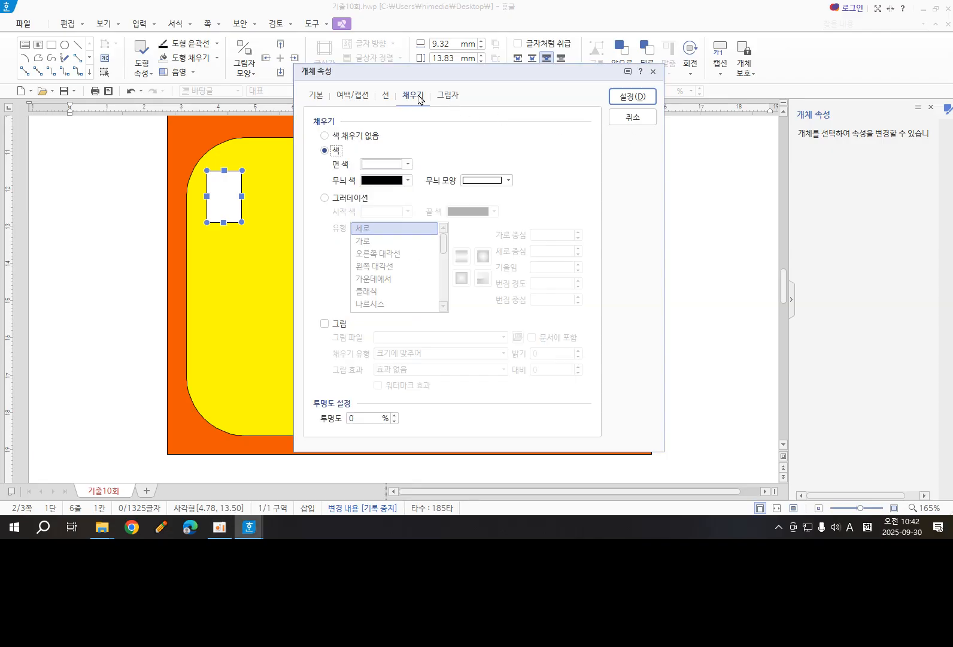
{"action": "left_click", "coordinate": [408, 164]}
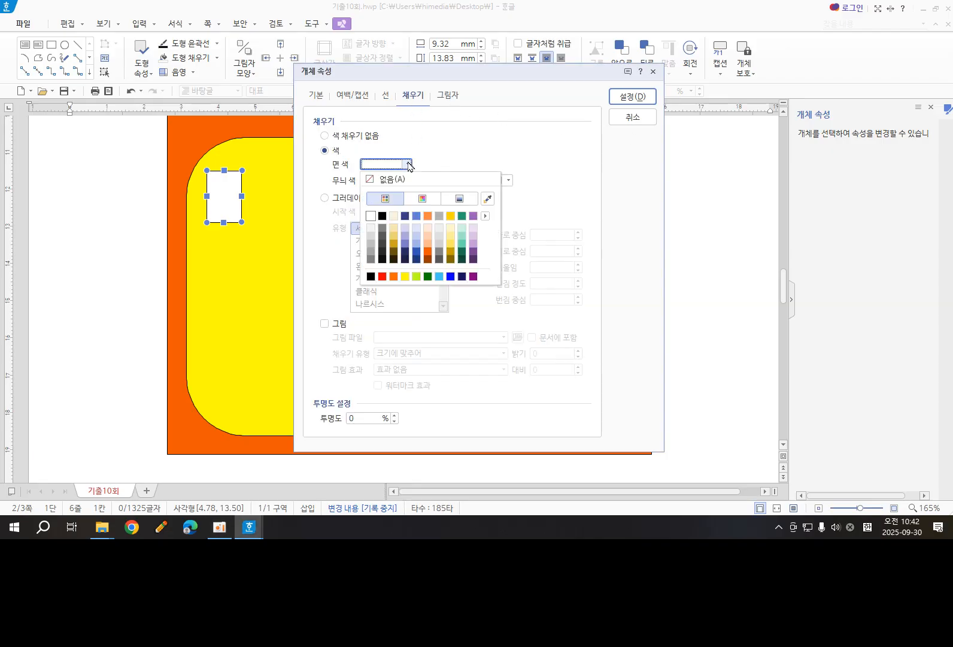
{"action": "left_click", "coordinate": [394, 244]}
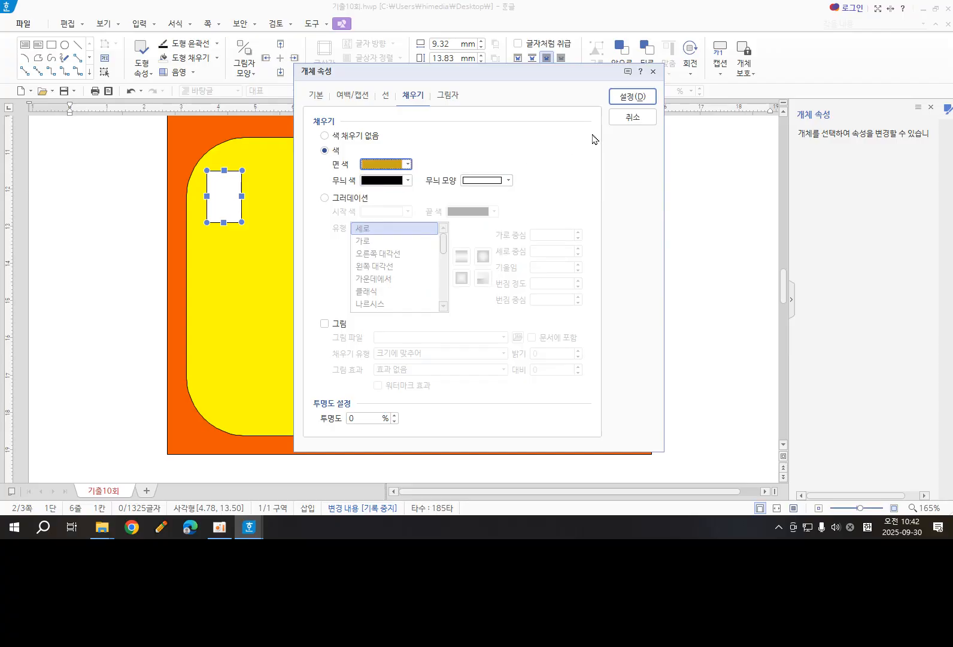
{"action": "left_click", "coordinate": [407, 164]}
{"action": "left_click", "coordinate": [473, 245]}
{"action": "left_click", "coordinate": [646, 102]}
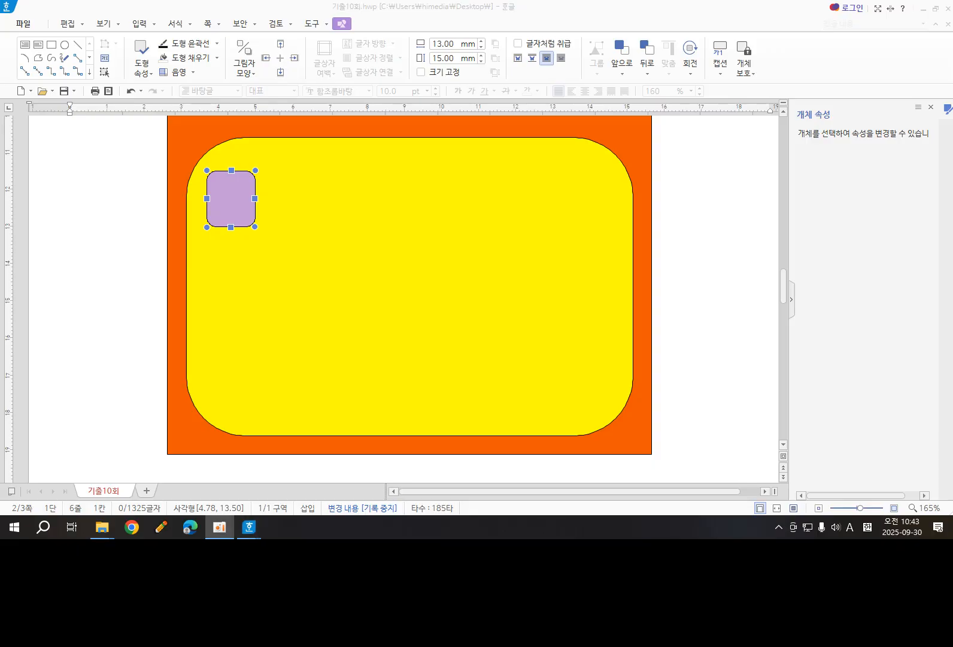
Step: Draw a square-cornered white rectangle over the purple box and set its size to 10 mm wide by 17 mm high
{"action": "left_click", "coordinate": [52, 49]}
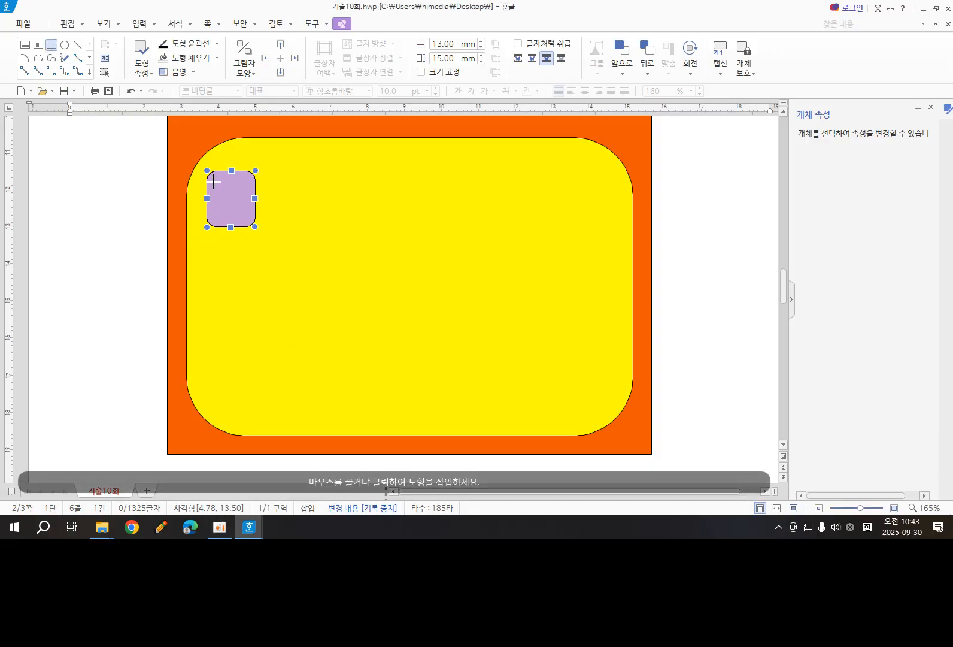
{"action": "left_click_drag", "start_coordinate": [214, 181], "coordinate": [248, 242]}
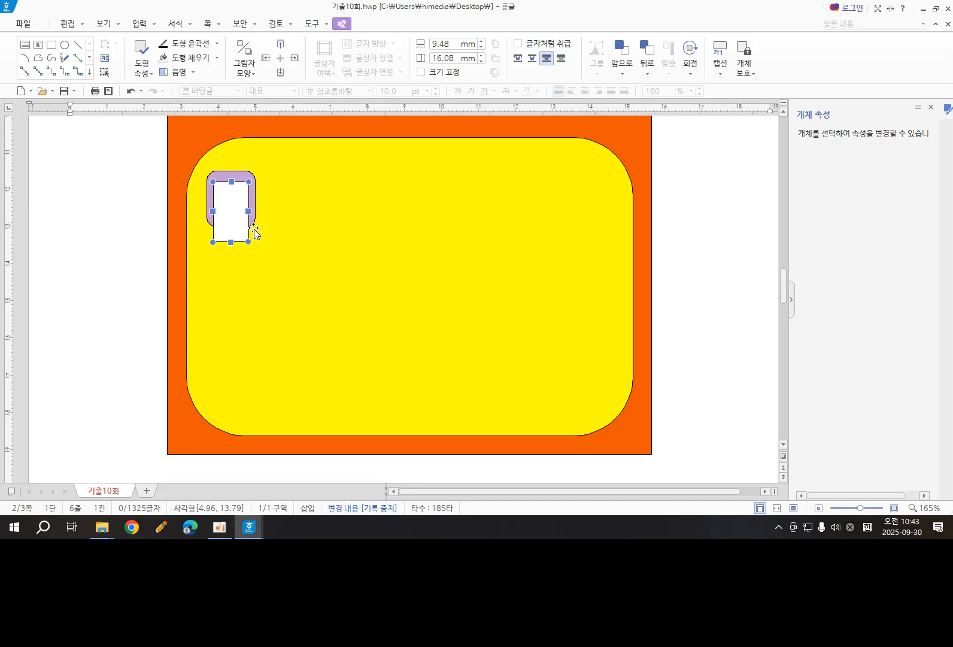
{"action": "key", "text": "Up"}
{"action": "double_click", "coordinate": [226, 213]}
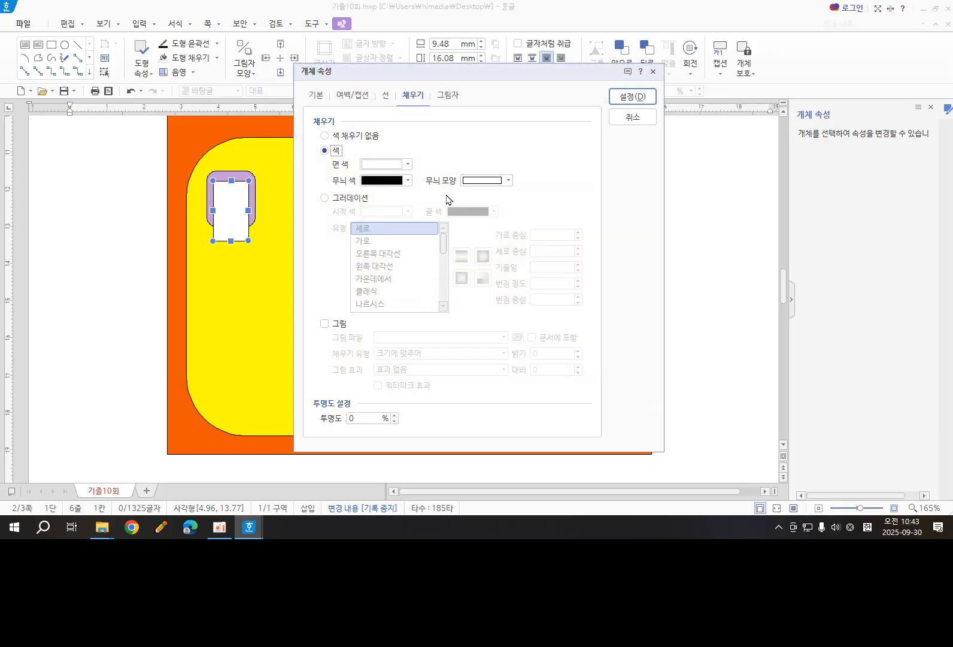
{"action": "left_click", "coordinate": [324, 97]}
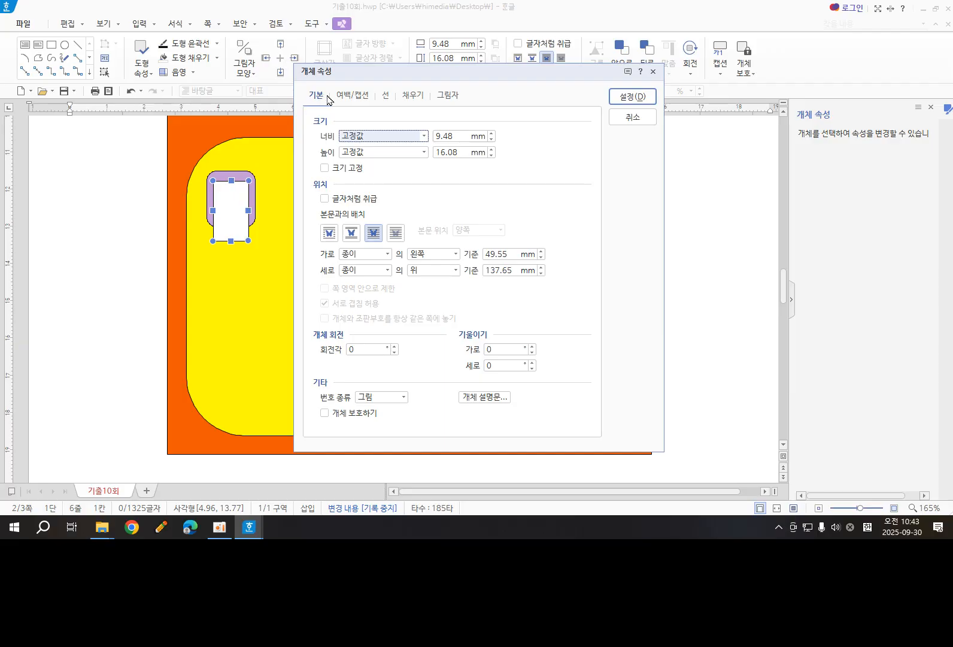
{"action": "left_click", "coordinate": [492, 134]}
{"action": "left_click", "coordinate": [491, 149]}
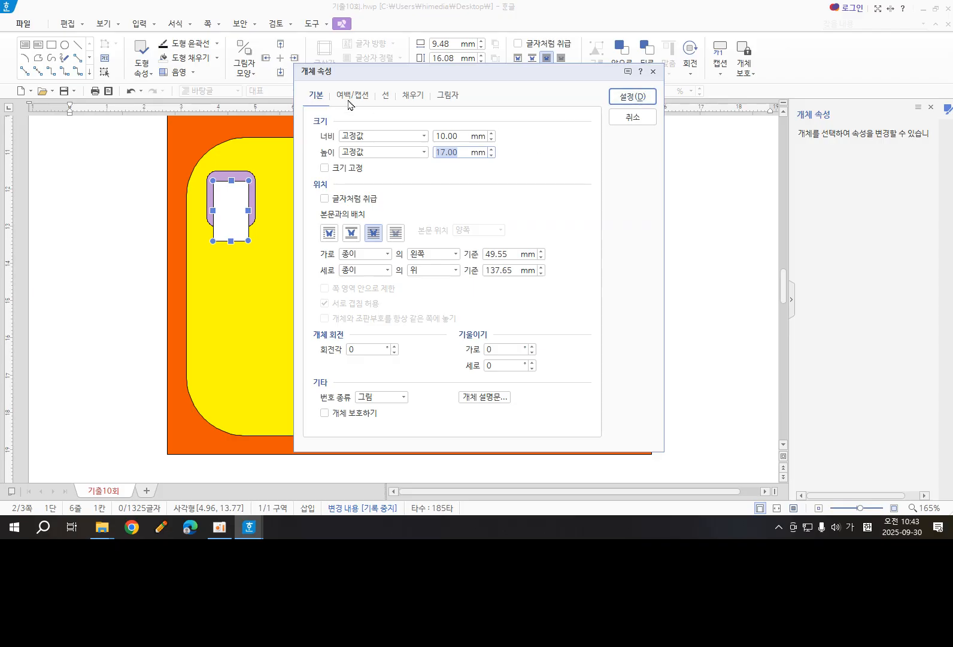
{"action": "left_click", "coordinate": [388, 97]}
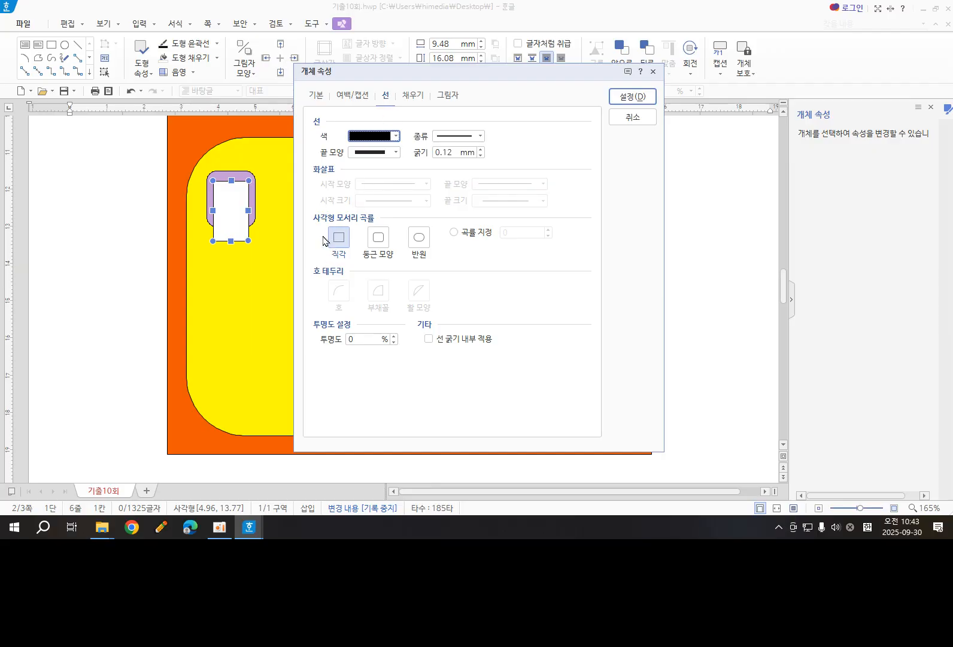
{"action": "left_click", "coordinate": [622, 96]}
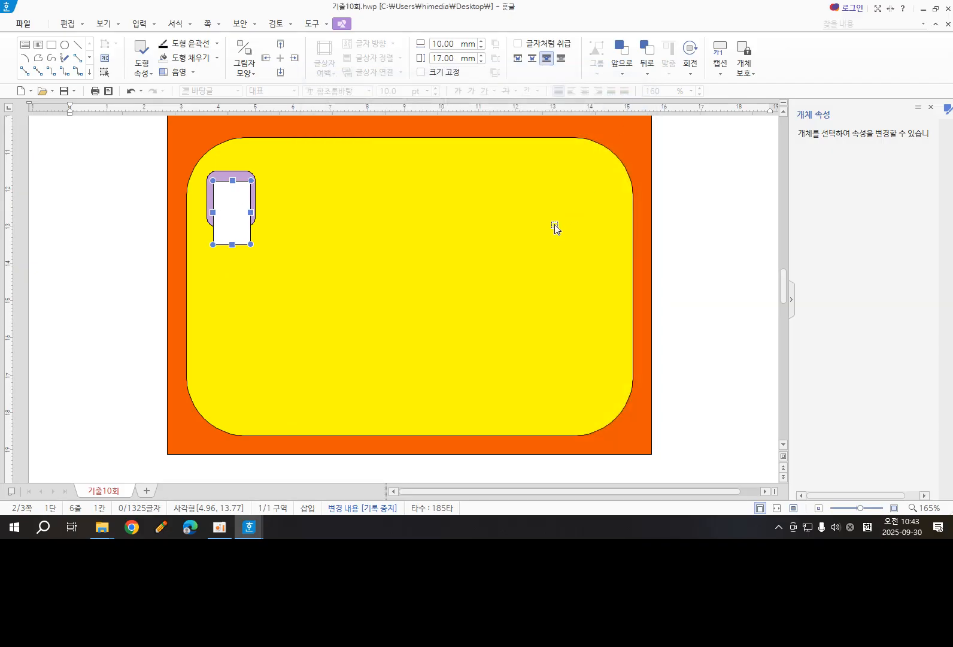
Step: Nudge the white rectangle slightly left and up to center it horizontally over the purple box
{"action": "key", "text": "Left"}
{"action": "key", "text": "Left"}
{"action": "key", "text": "Right"}
{"action": "key", "text": "Up"}
{"action": "key", "text": "Up"}
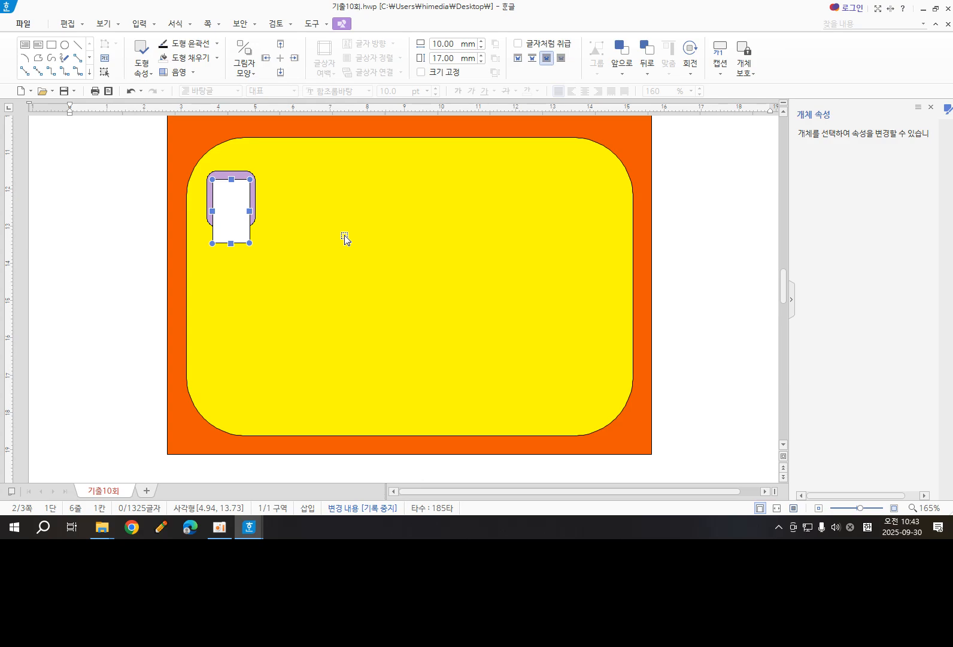
Step: Make the white rectangle hold text (도형 안에 글자 넣기) and enter 가 in it
{"action": "right_click", "coordinate": [228, 208]}
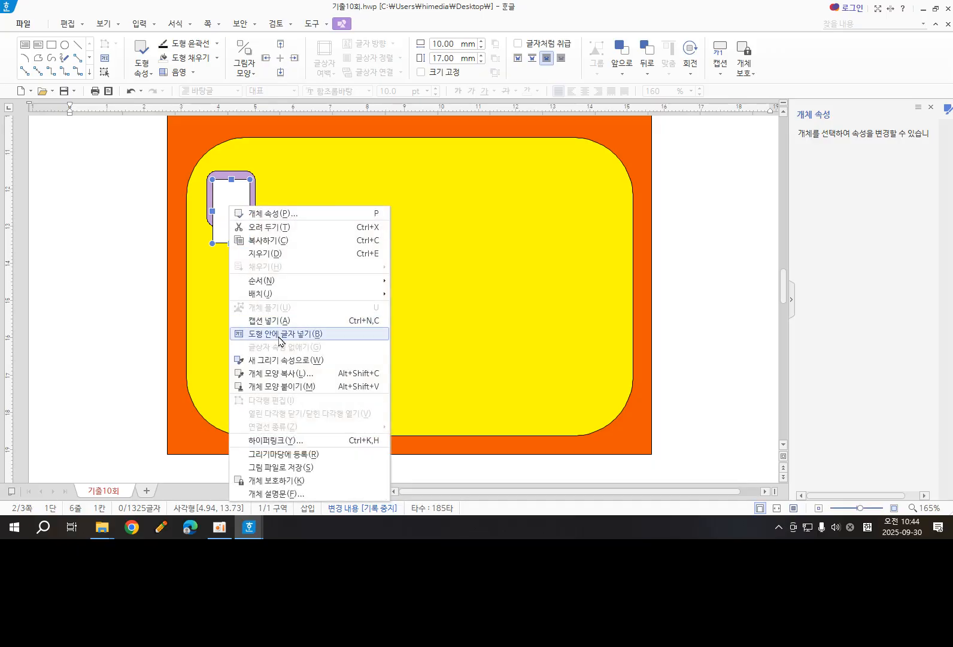
{"action": "left_click", "coordinate": [279, 334]}
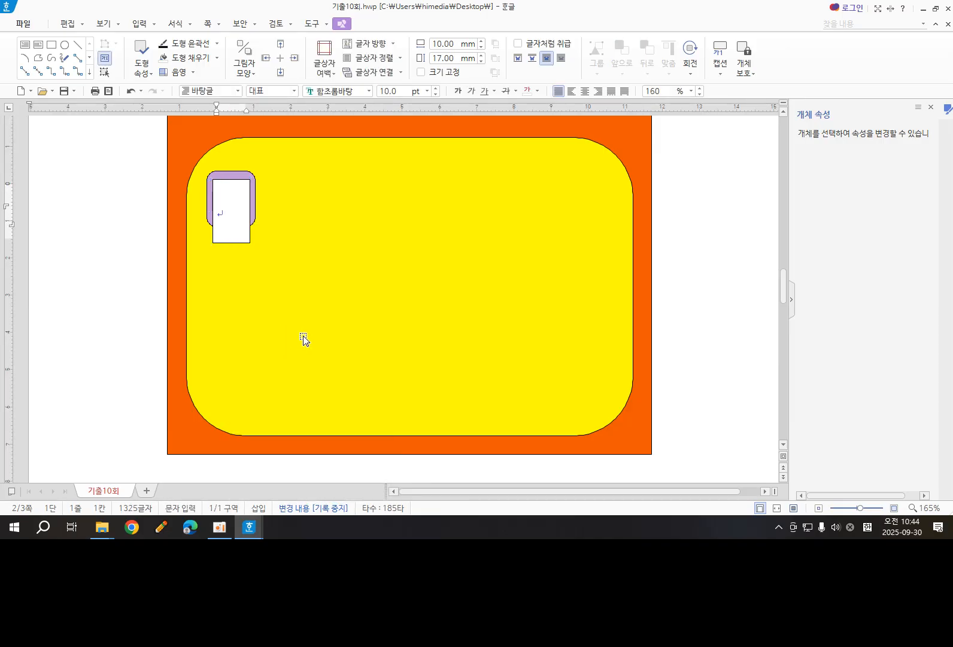
{"action": "type", "text": "가"}
Step: Format the character 가 in 궁서 at 20 pt and center it within the white rectangle
{"action": "left_click_drag", "start_coordinate": [236, 210], "coordinate": [197, 210]}
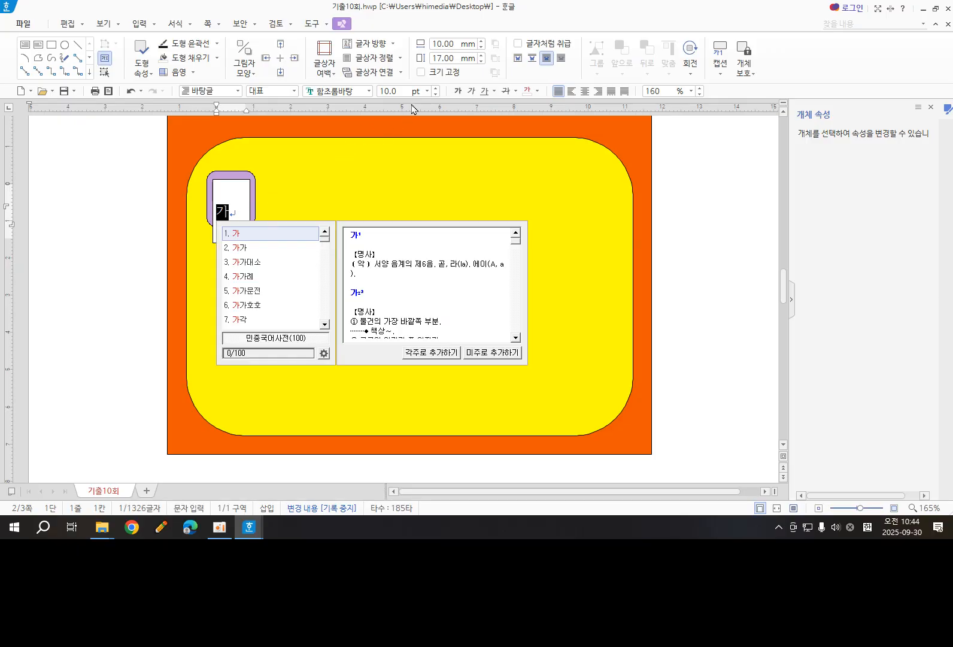
{"action": "left_click", "coordinate": [369, 91]}
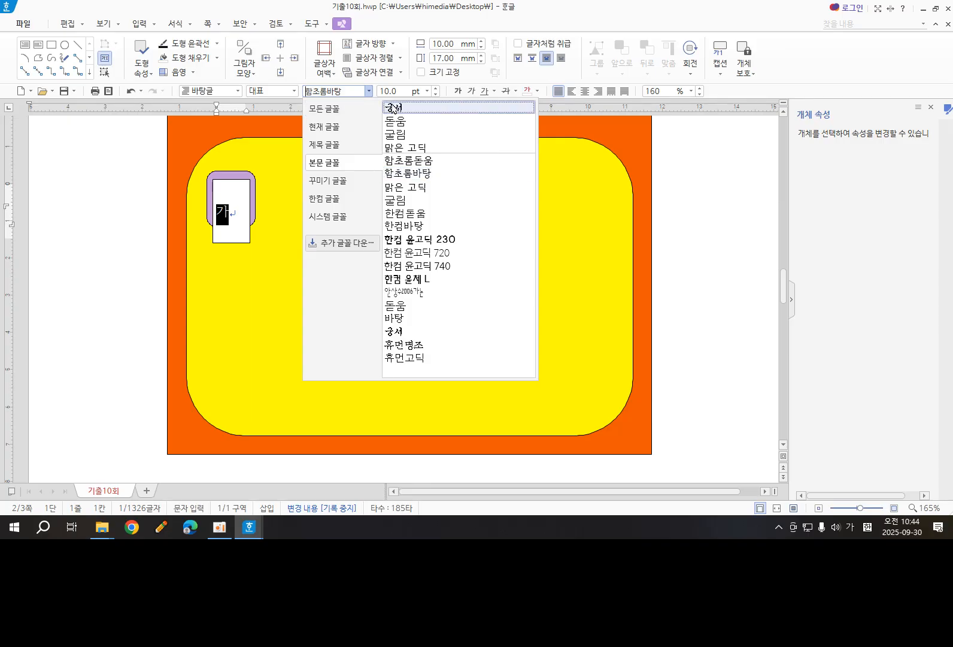
{"action": "left_click", "coordinate": [395, 109]}
{"action": "left_click", "coordinate": [428, 91]}
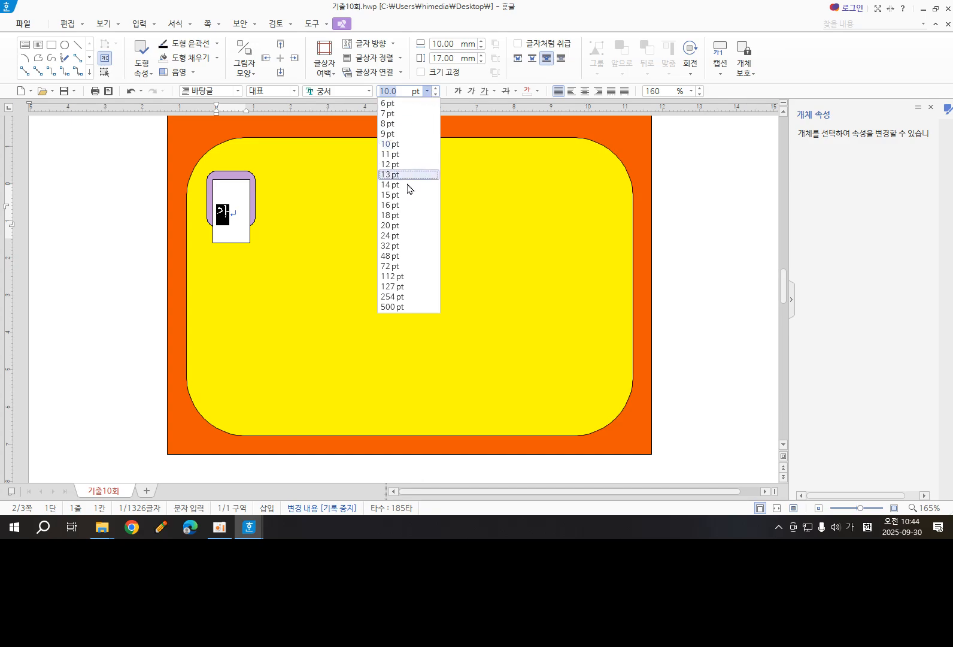
{"action": "left_click", "coordinate": [399, 227]}
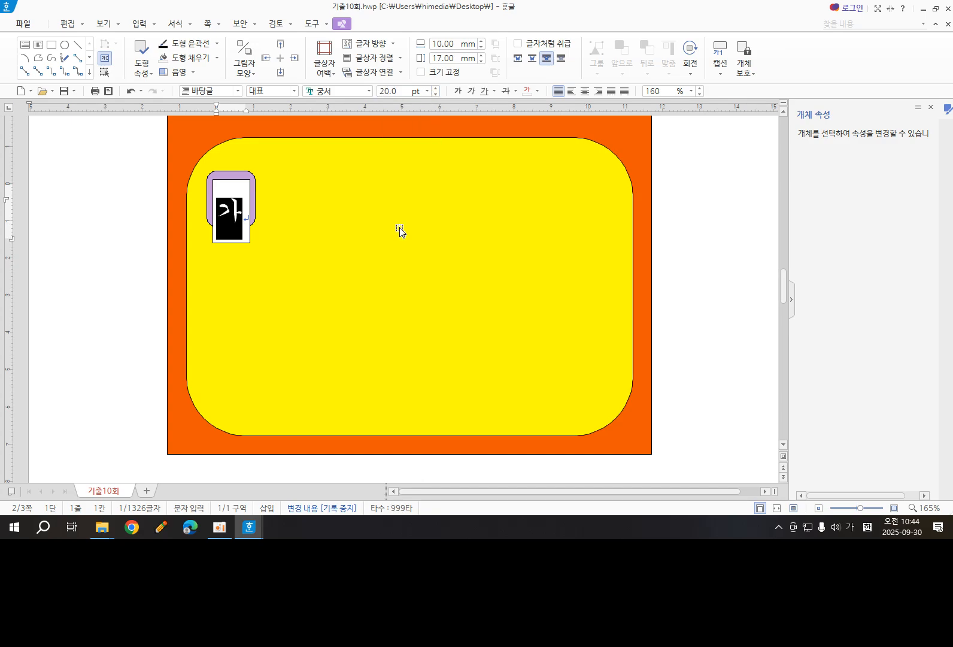
{"action": "left_click", "coordinate": [584, 91]}
{"action": "left_click", "coordinate": [690, 242]}
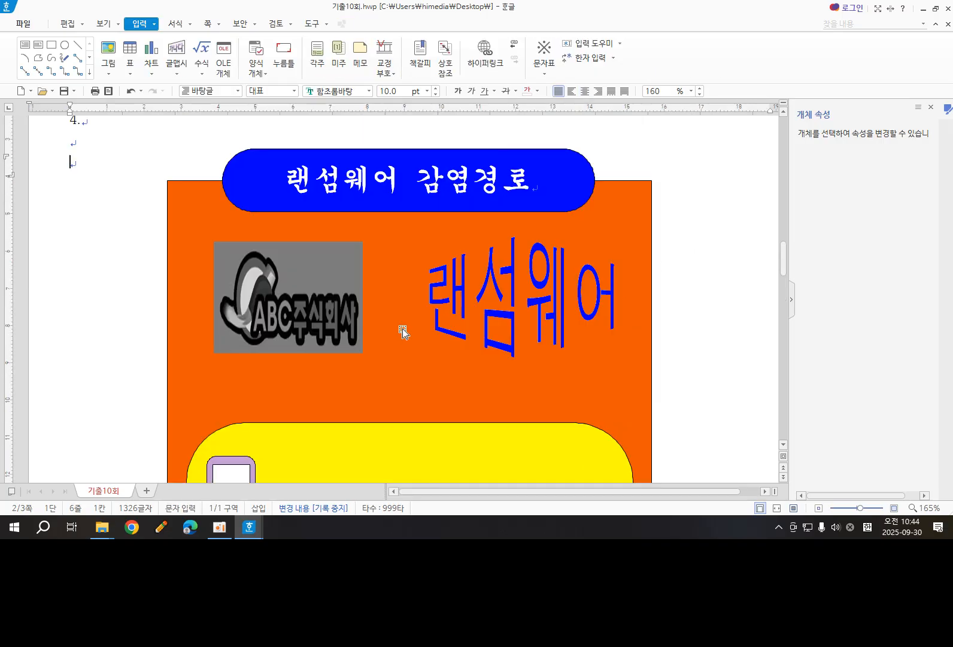
Step: Draw a text box about 96 mm wide and 12 mm high beside the 가 box and enter 신뢰할 수 없는 사이트
{"action": "scroll", "coordinate": [383, 328], "scroll_direction": "down", "scroll_amount": 5}
{"action": "scroll", "coordinate": [332, 288], "scroll_direction": "up", "scroll_amount": 3}
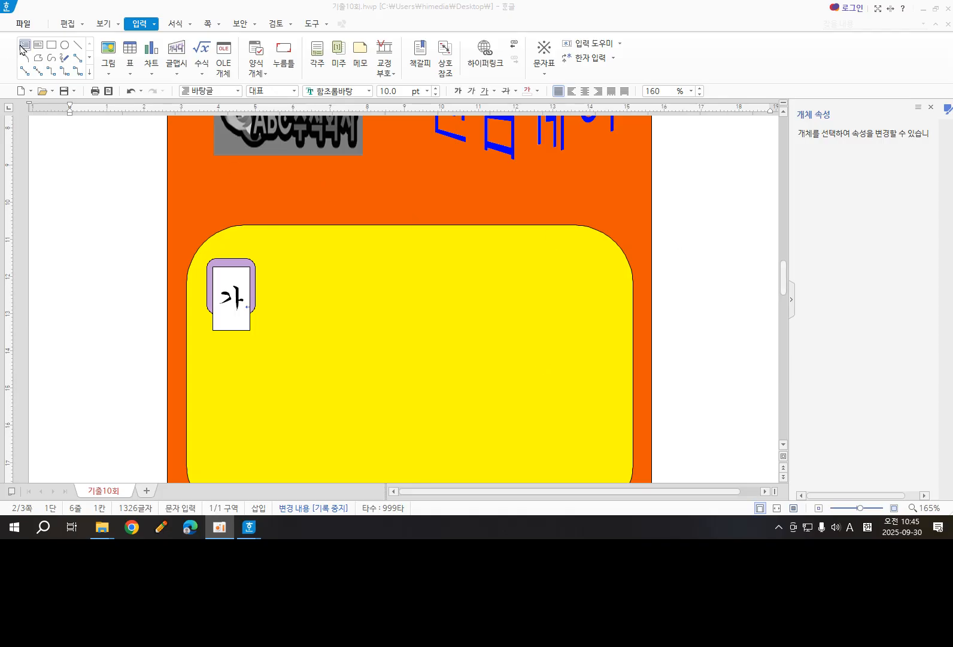
{"action": "left_click", "coordinate": [22, 47]}
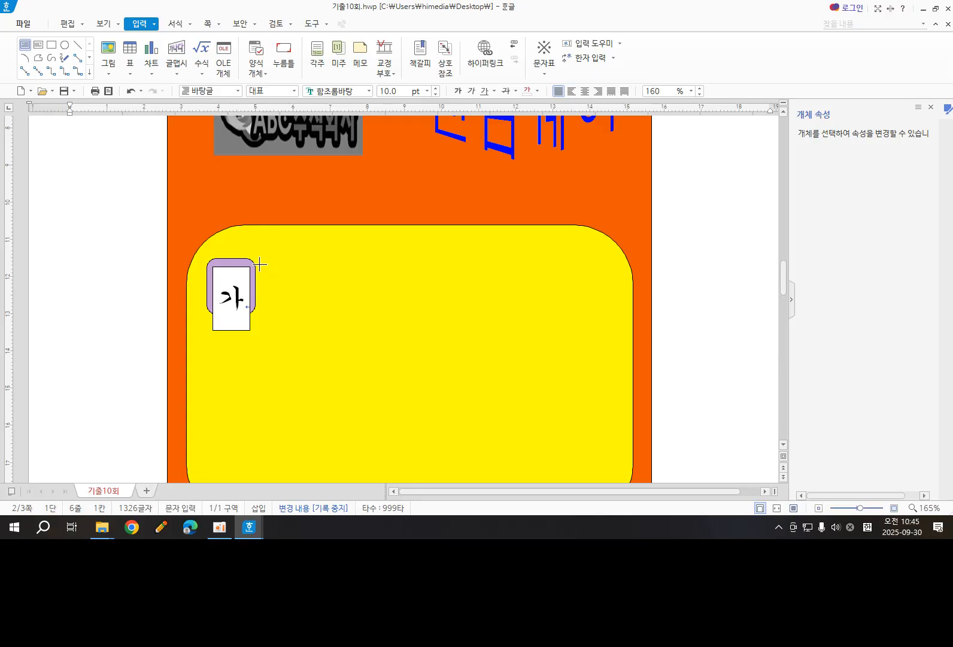
{"action": "mouse_move", "coordinate": [263, 263]}
{"action": "left_mouse_down"}
{"action": "mouse_move", "coordinate": [278, 315]}
{"action": "mouse_move", "coordinate": [620, 309]}
{"action": "left_mouse_up"}
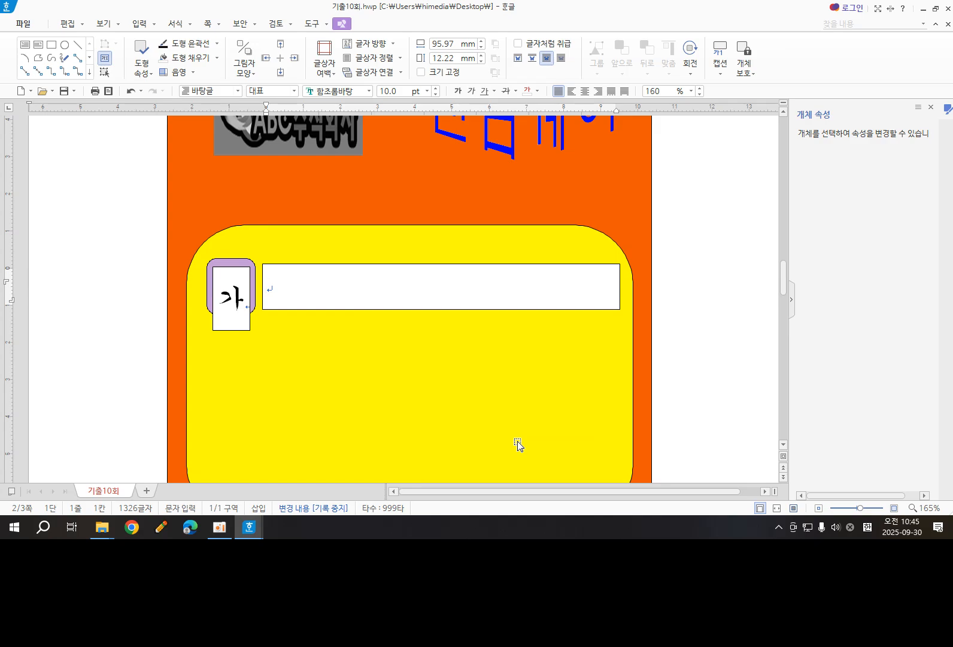
{"action": "type", "text": "신"}
{"action": "type", "text": "뢰할 ㅅ"}
{"action": "type", "text": "ㅜ 어"}
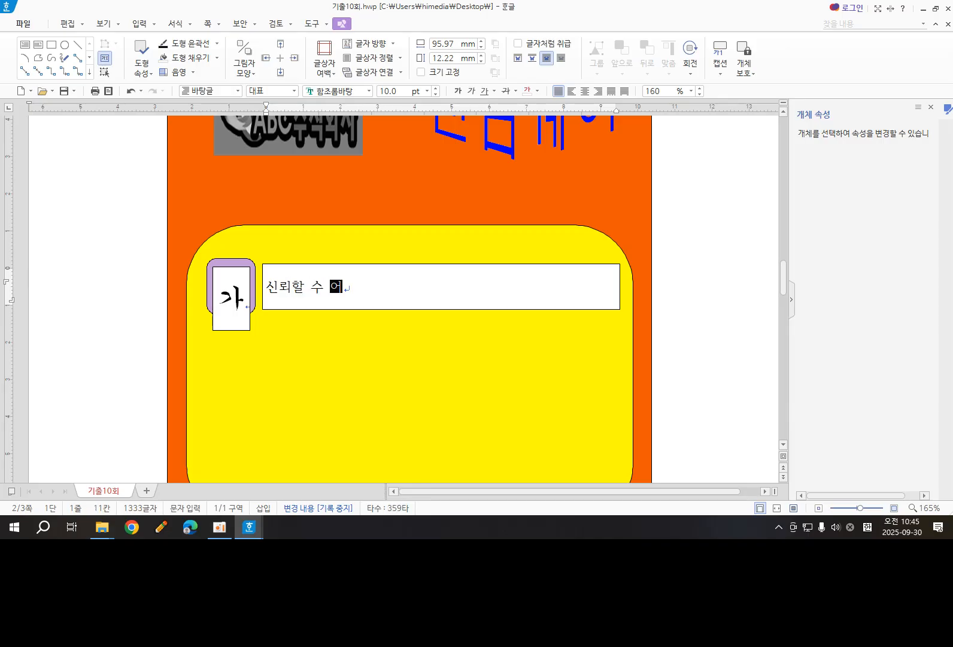
{"action": "type", "text": "ㅂㅅ는 사이트"}
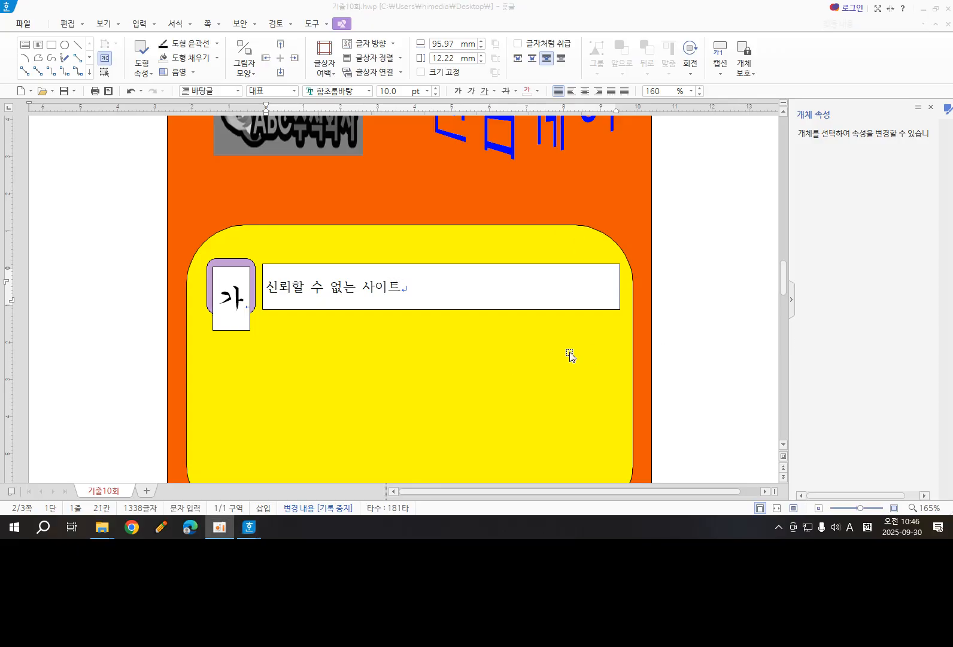
Step: Give the 신뢰할 수 없는 사이트 text box a dashed outline and no fill (색 채우기 없음)
{"action": "left_click", "coordinate": [403, 286]}
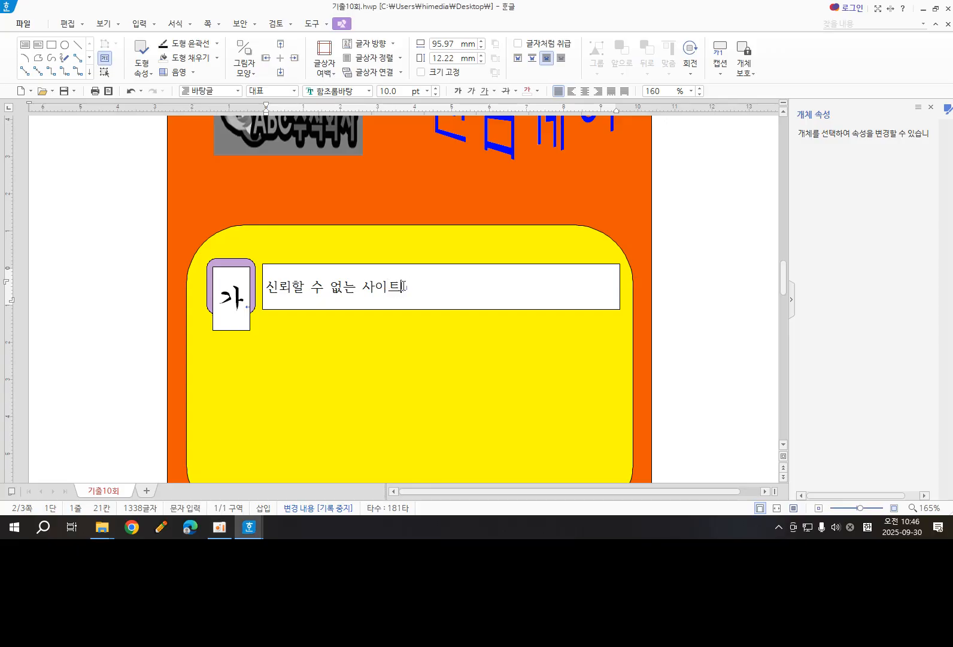
{"action": "left_click", "coordinate": [461, 264]}
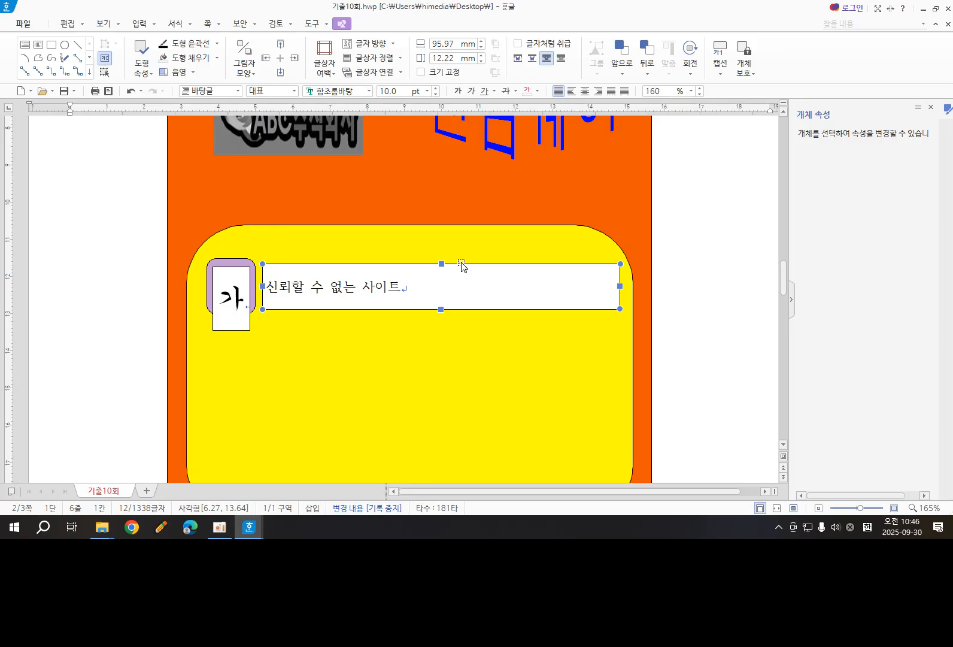
{"action": "double_click", "coordinate": [461, 263]}
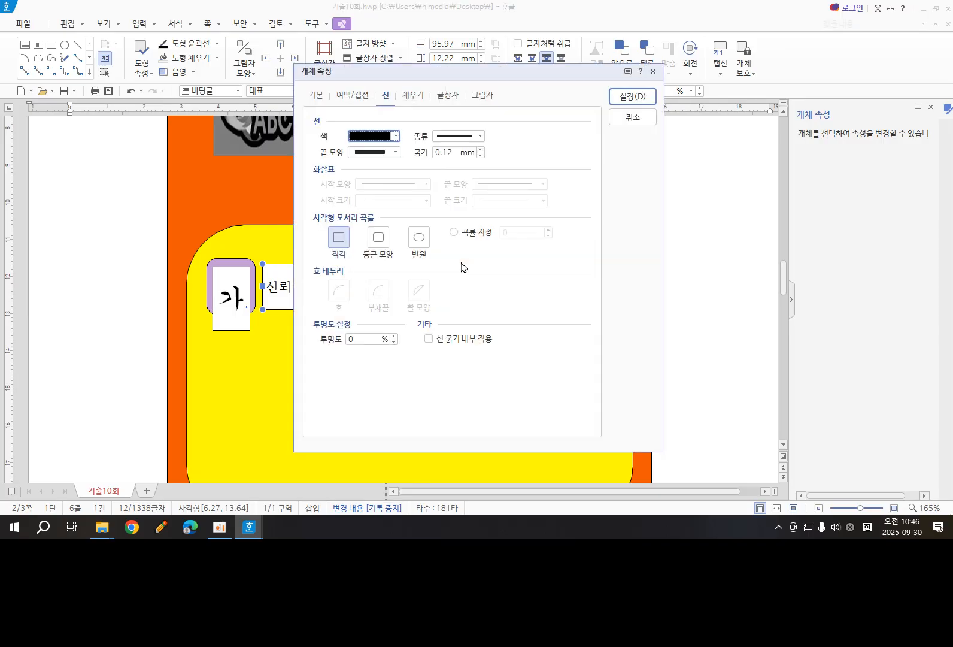
{"action": "left_click", "coordinate": [386, 94]}
{"action": "left_click", "coordinate": [480, 137]}
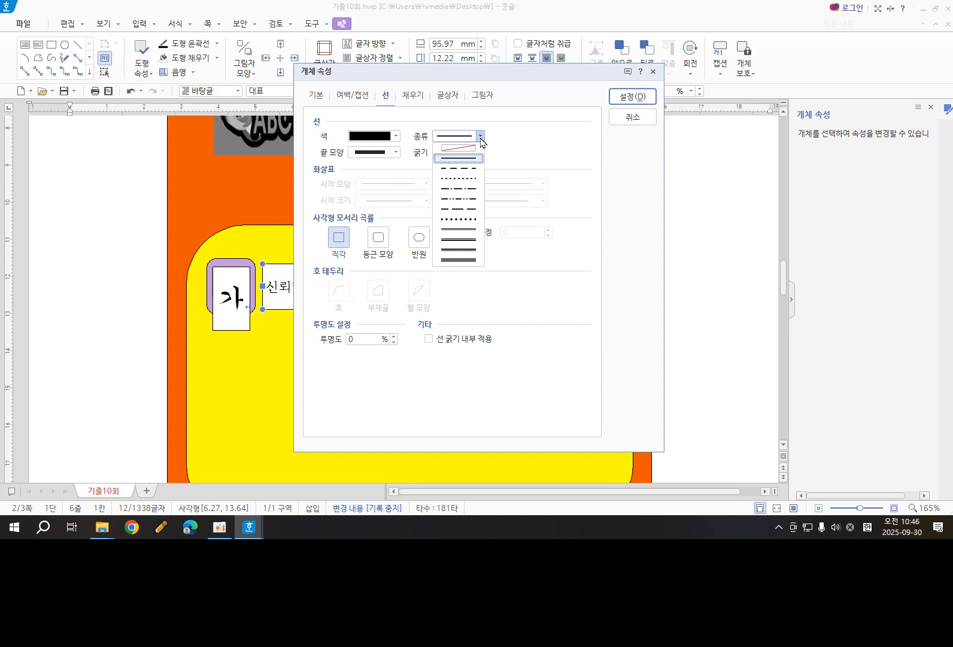
{"action": "left_click", "coordinate": [468, 169]}
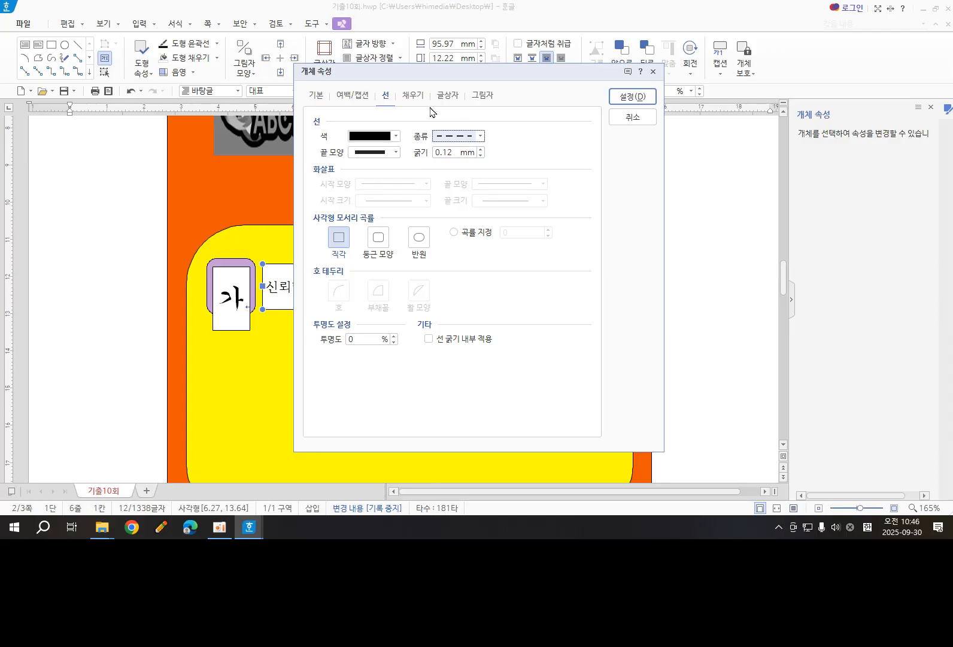
{"action": "left_click", "coordinate": [412, 98]}
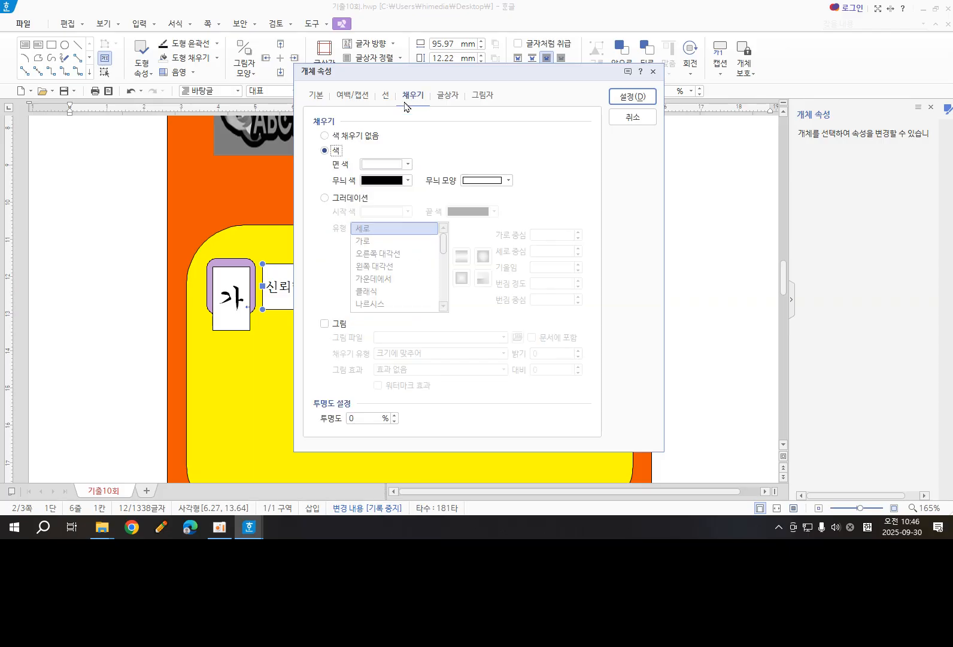
{"action": "left_click", "coordinate": [325, 136]}
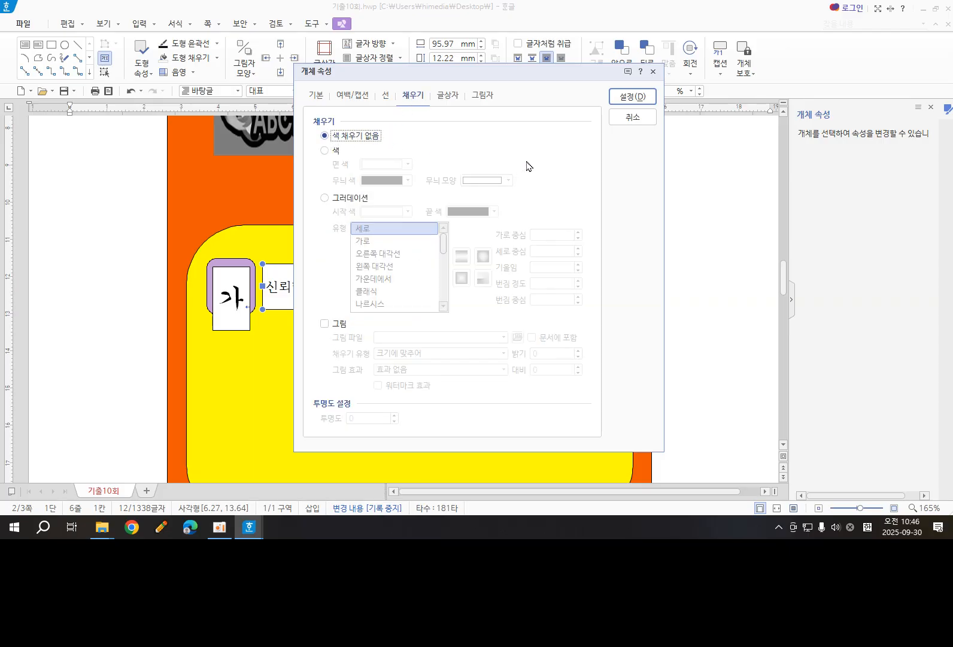
{"action": "left_click", "coordinate": [623, 99]}
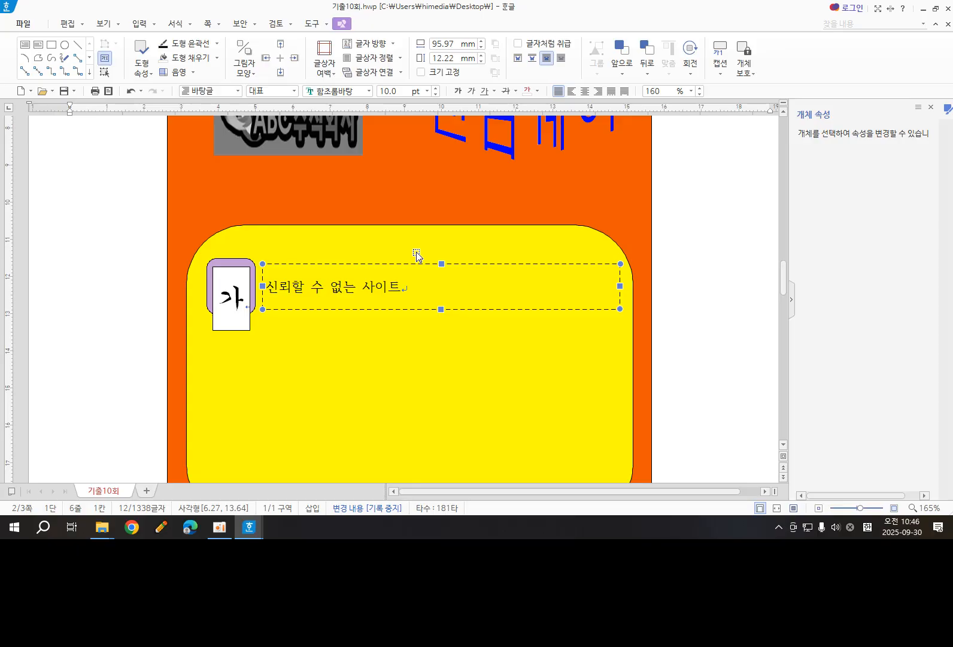
Step: Set the font of the 신뢰할 수 없는 사이트 text box to 굴림
{"action": "left_click", "coordinate": [368, 92]}
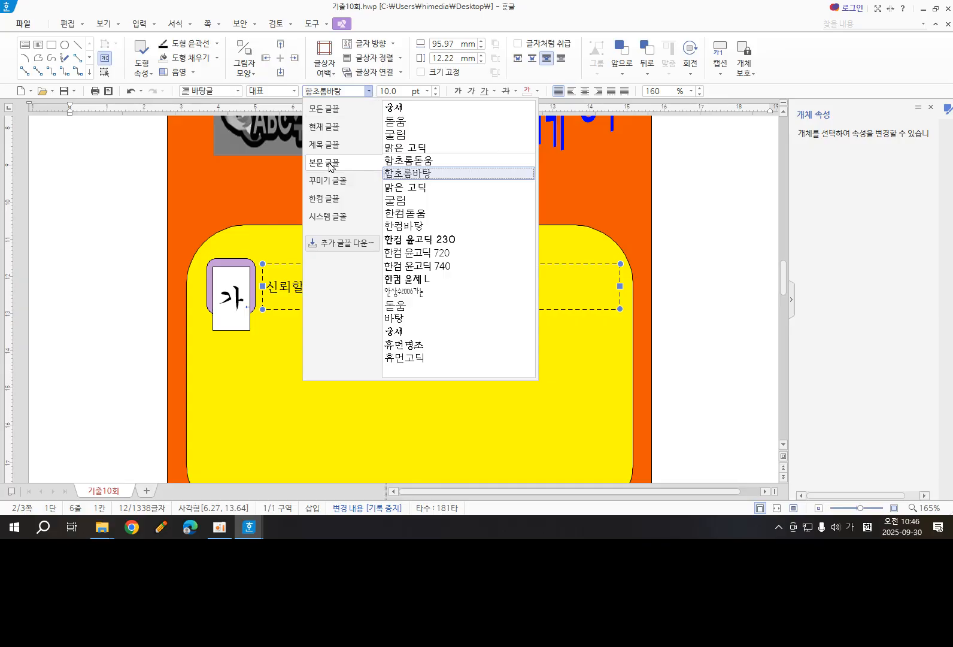
{"action": "left_click", "coordinate": [413, 135]}
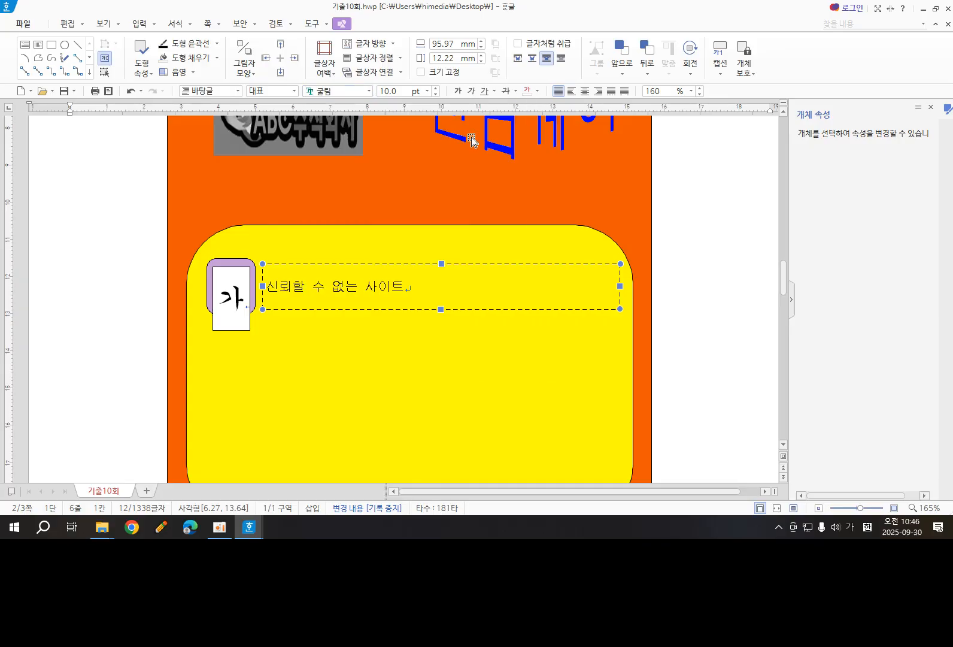
Step: Set the 신뢰할 수 없는 사이트 text to 18 pt and center it within its box
{"action": "left_click", "coordinate": [427, 91]}
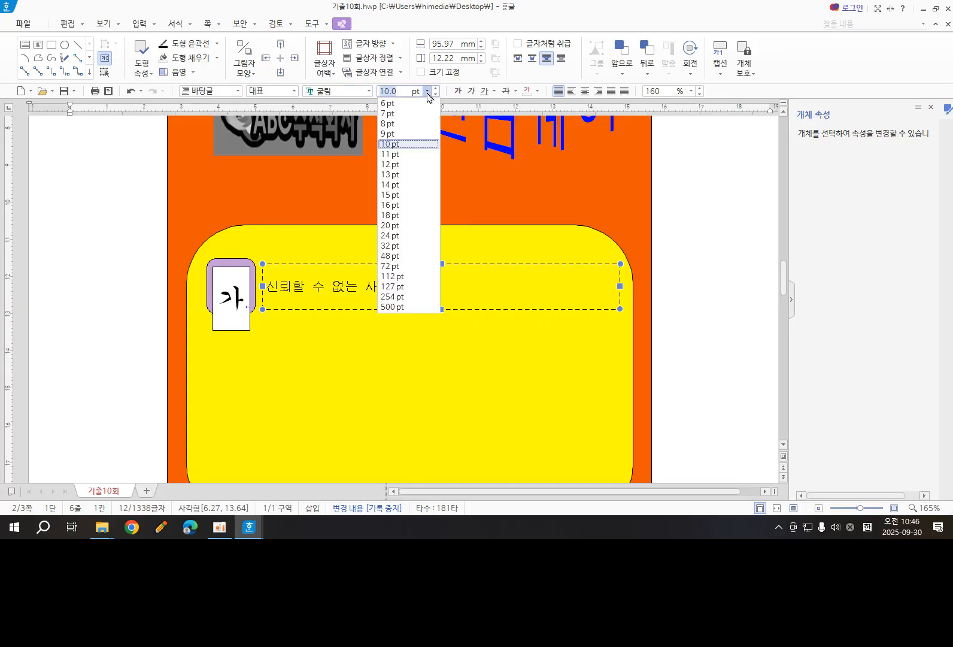
{"action": "left_click", "coordinate": [393, 215]}
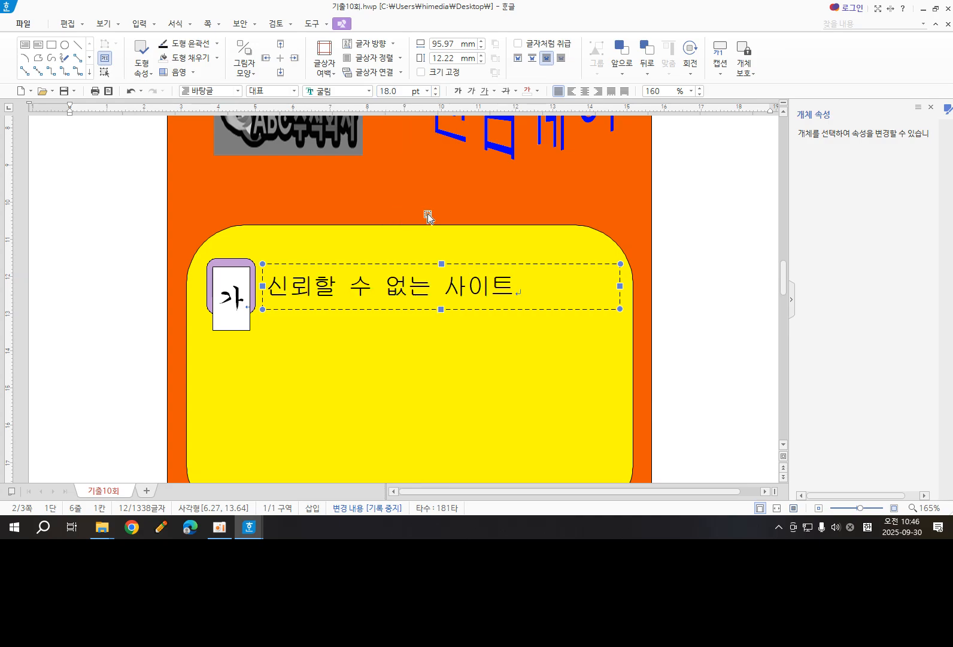
{"action": "left_click", "coordinate": [587, 92]}
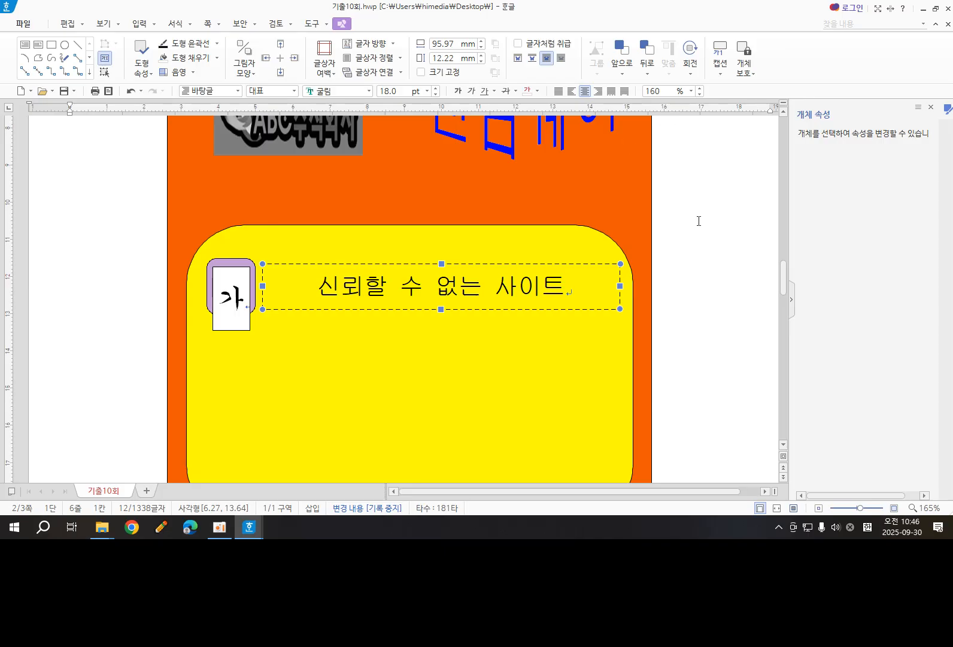
{"action": "key", "text": "Escape"}
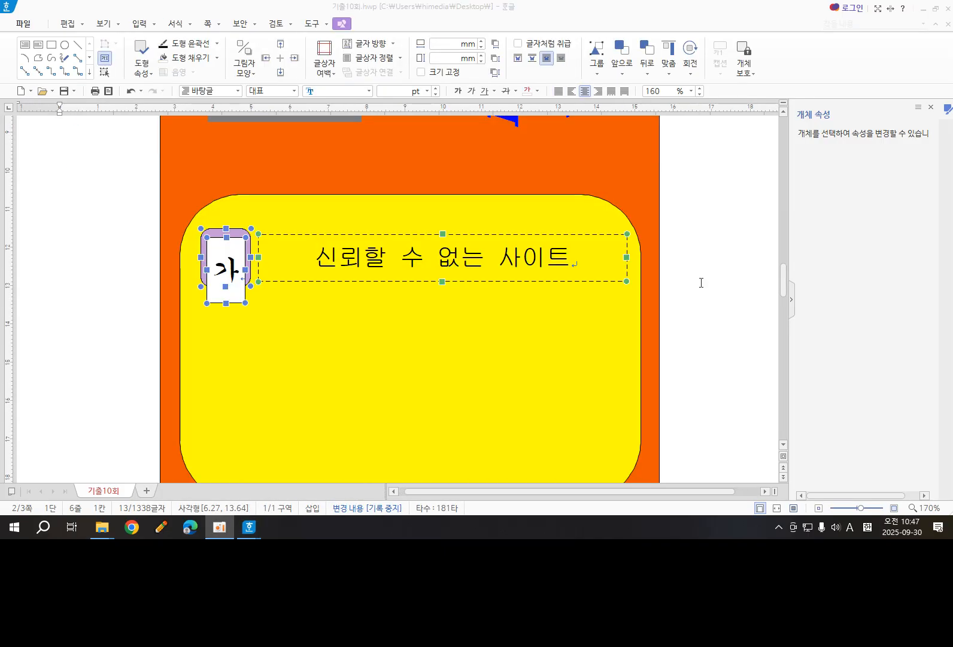
Step: Copy the purple rounded rectangle, 가 box and 신뢰할 수 없는 사이트 text box together straight down twice to make three rows
{"action": "left_click", "coordinate": [536, 279]}
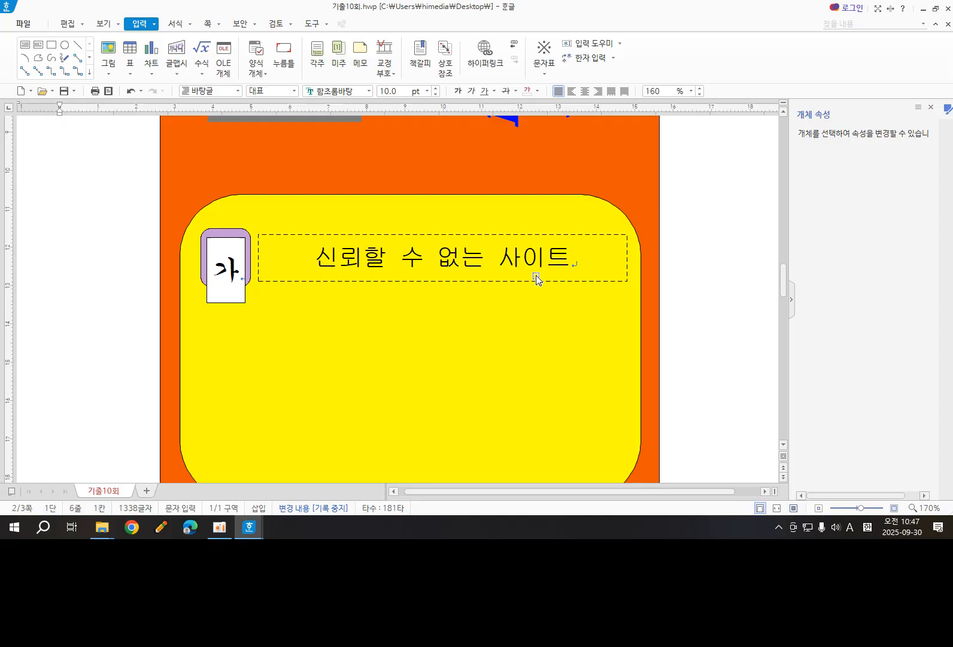
{"action": "left_click", "coordinate": [235, 231]}
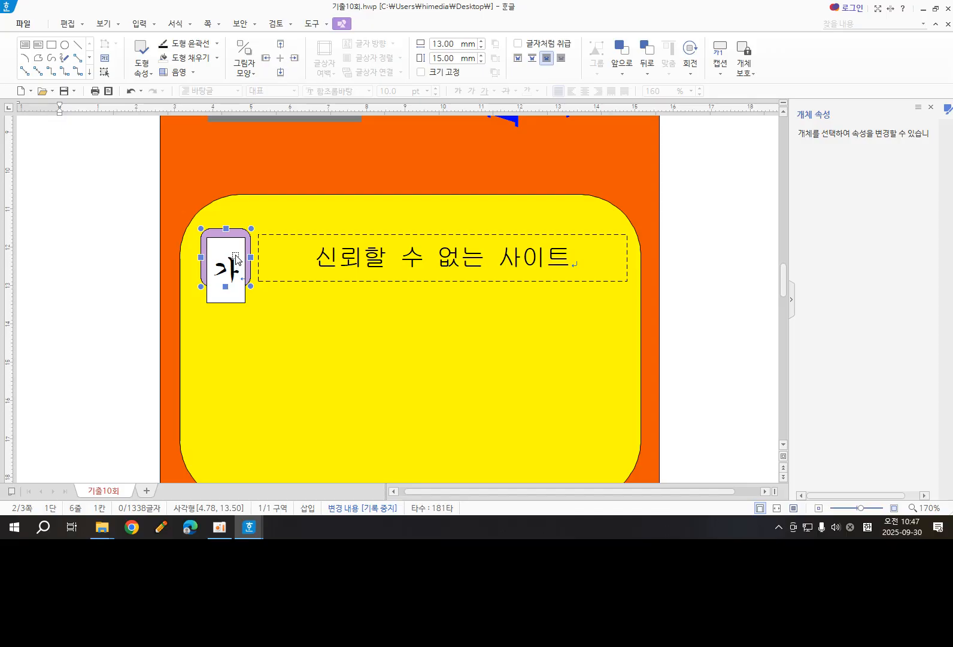
{"action": "left_click", "coordinate": [303, 251], "text": "shift"}
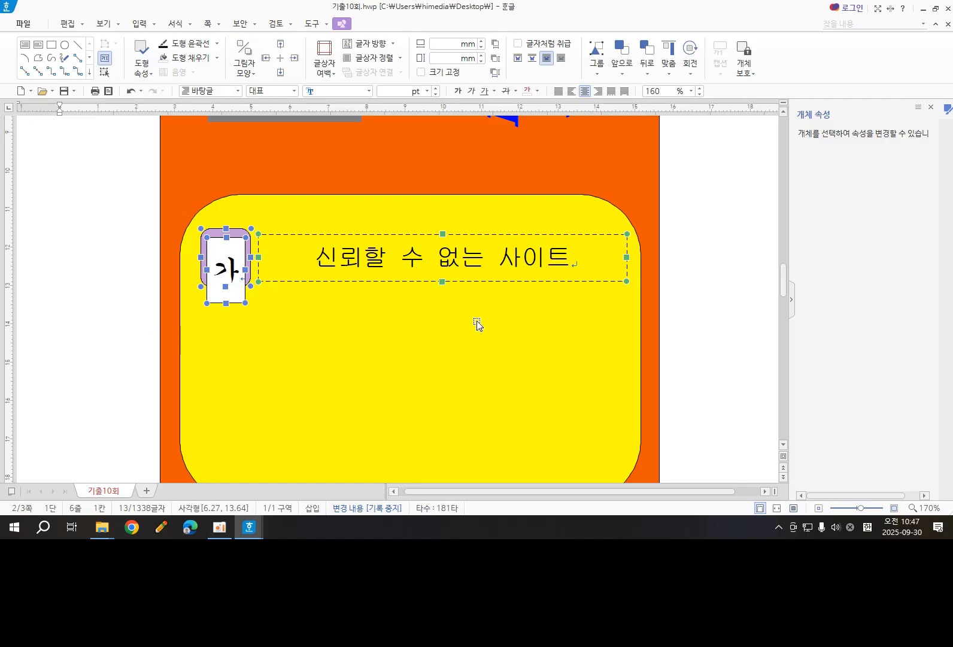
{"action": "scroll", "coordinate": [444, 338], "scroll_direction": "down", "scroll_amount": 3}
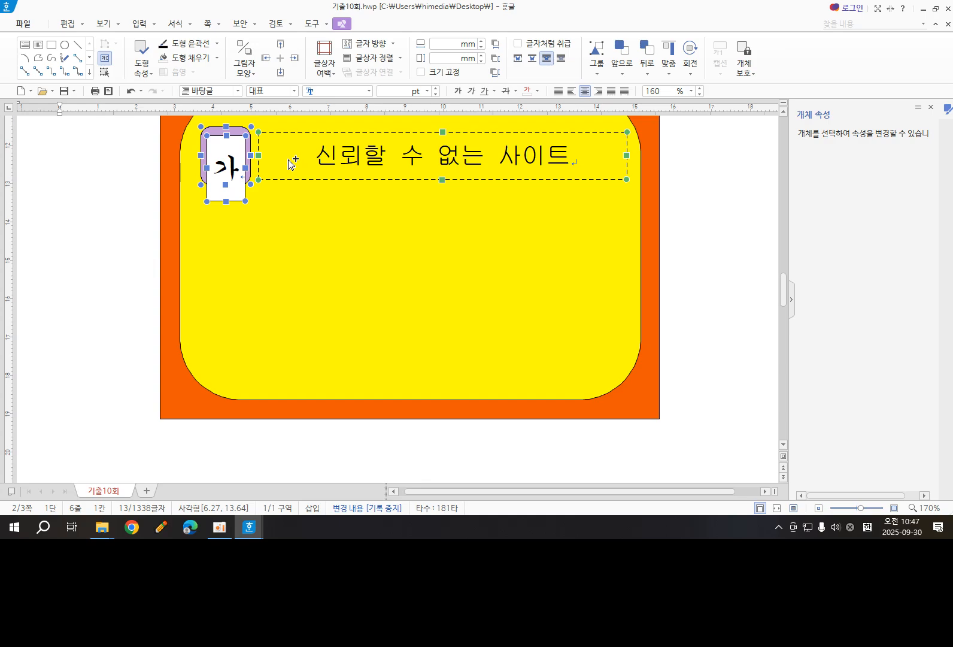
{"action": "left_click_drag", "start_coordinate": [289, 160], "coordinate": [299, 251]}
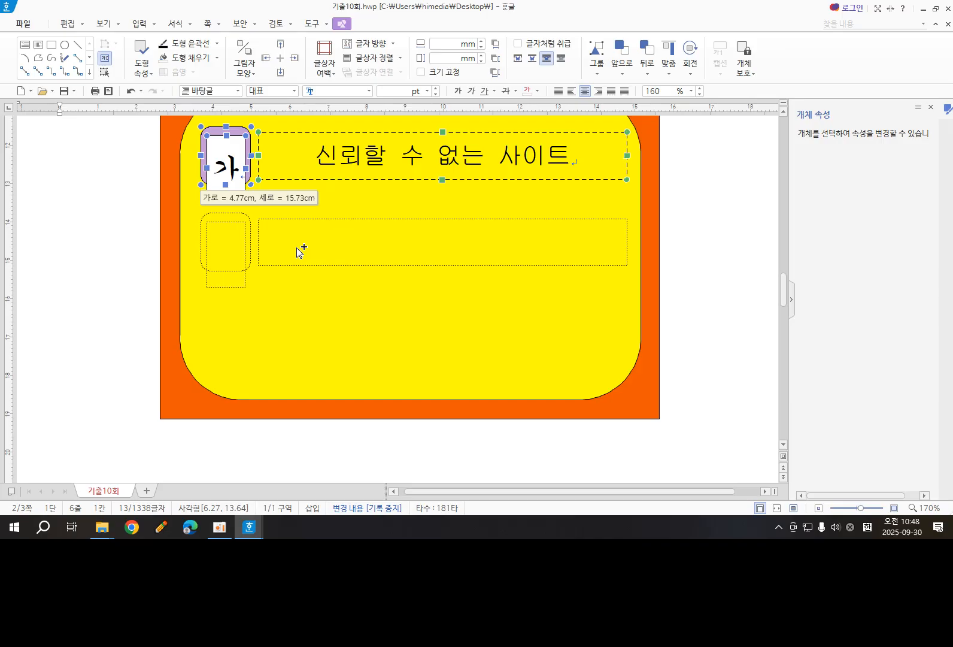
{"action": "left_click_drag", "start_coordinate": [300, 252], "coordinate": [300, 331]}
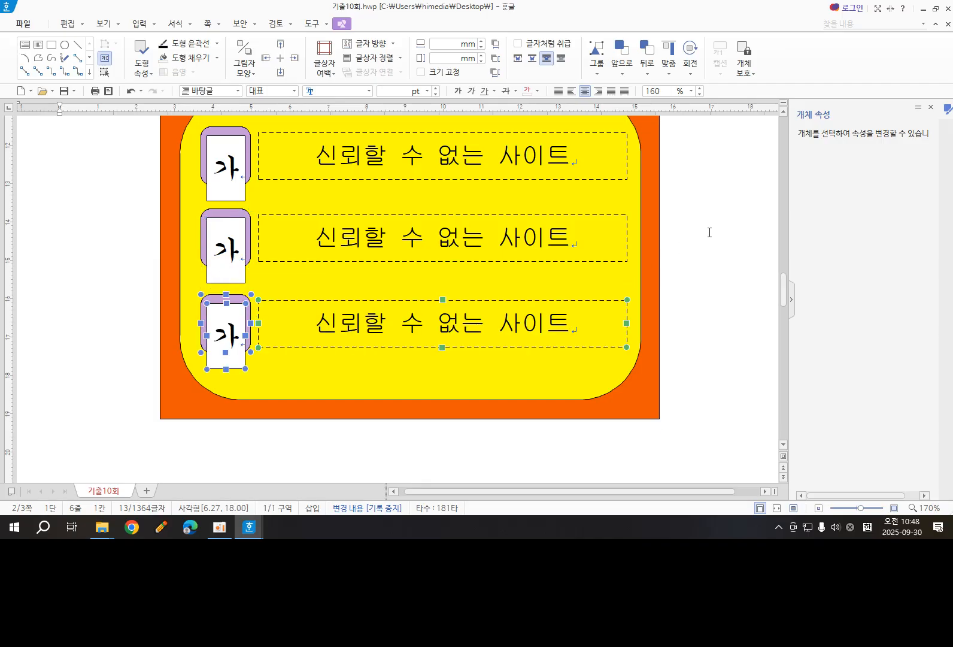
{"action": "left_click", "coordinate": [249, 218]}
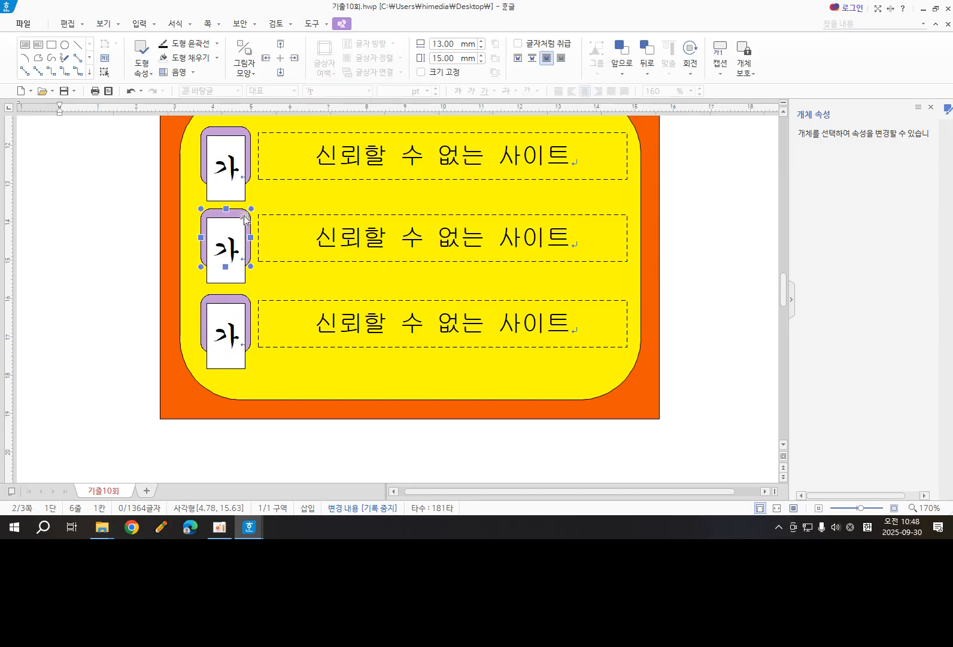
{"action": "left_click", "coordinate": [243, 217]}
{"action": "double_click", "coordinate": [243, 217]}
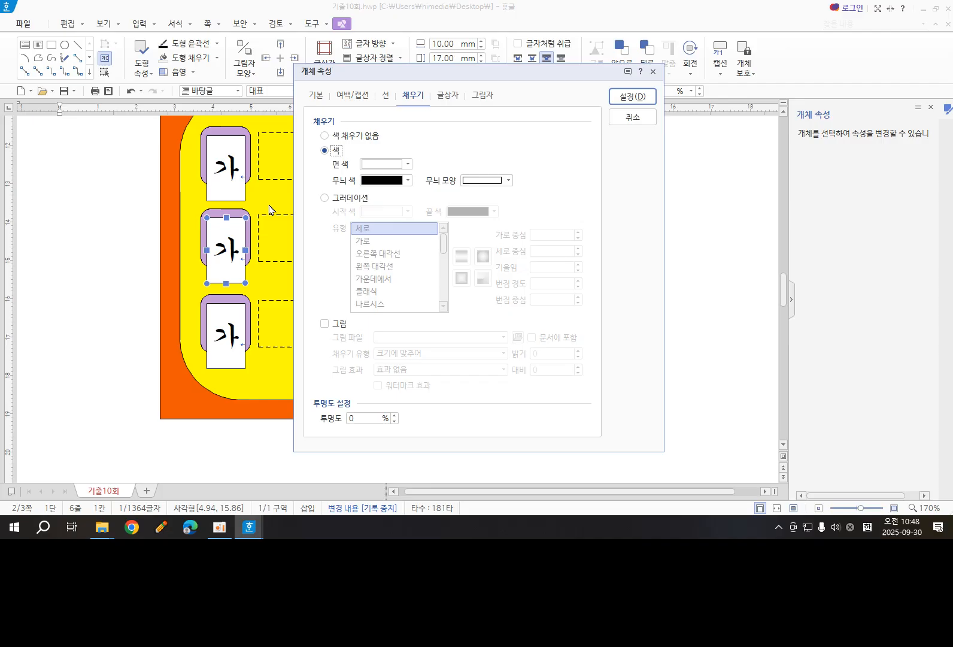
{"action": "left_click", "coordinate": [634, 118]}
Step: Change the fill color of the second row's rounded rectangle to dark gold
{"action": "left_click", "coordinate": [240, 212]}
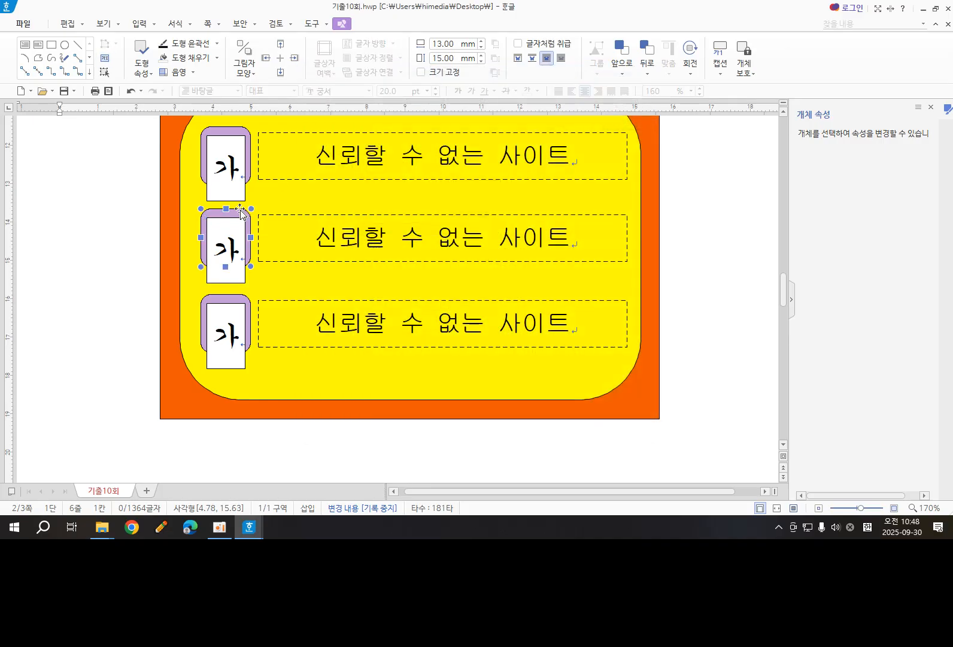
{"action": "double_click", "coordinate": [240, 213]}
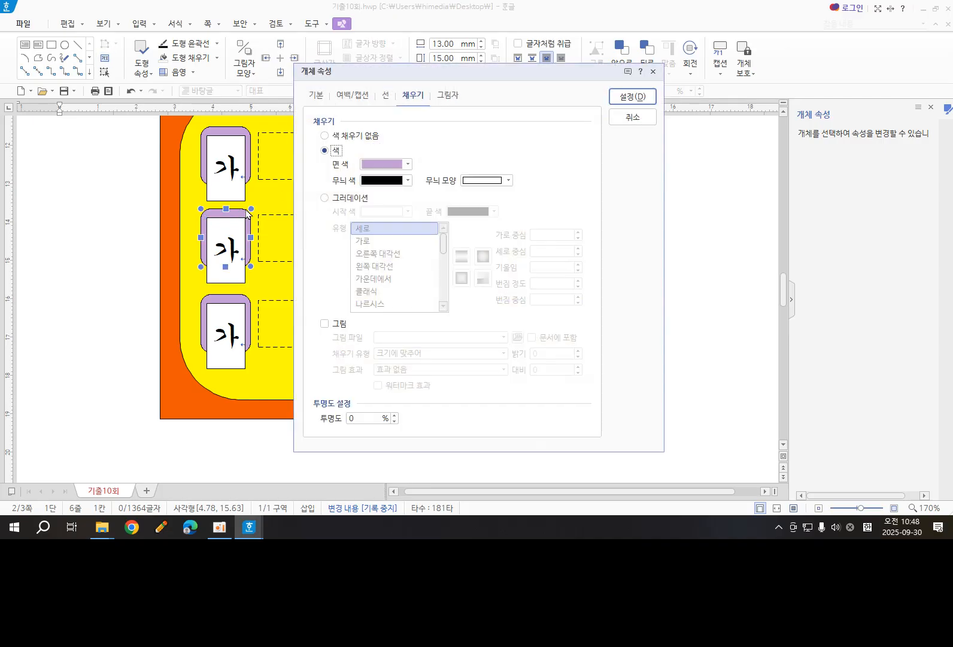
{"action": "left_click", "coordinate": [408, 164]}
{"action": "left_click", "coordinate": [394, 248]}
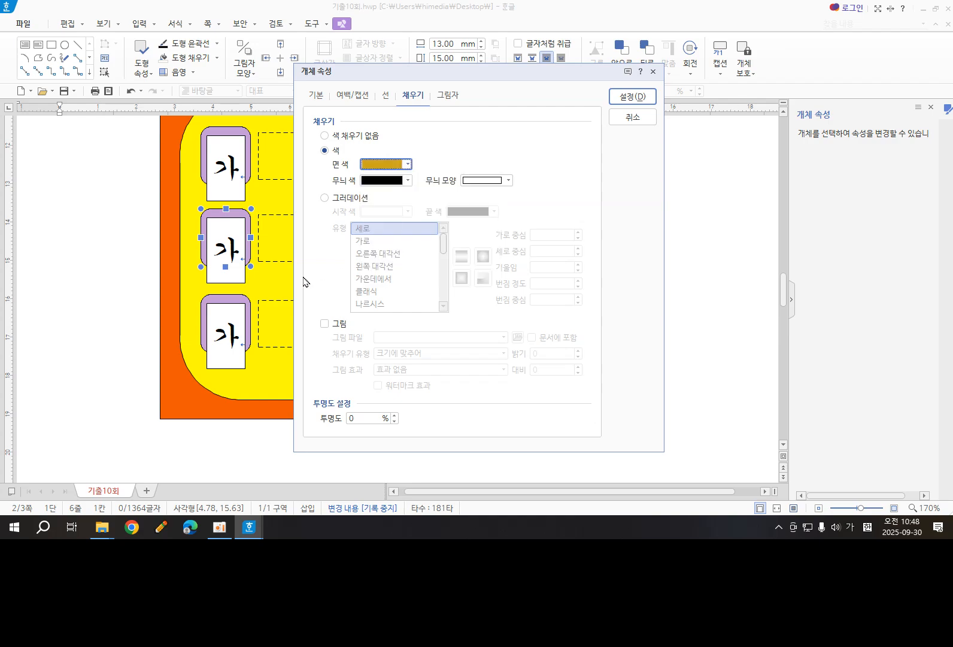
{"action": "left_click", "coordinate": [625, 96]}
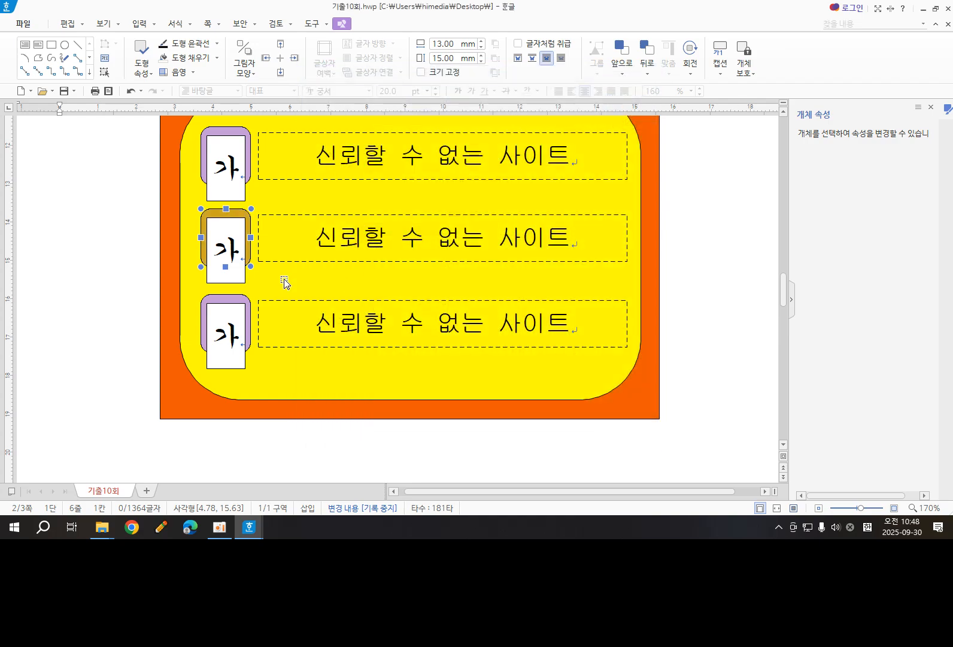
Step: In the second row, replace the label with 나 and the text box content with 스팸메일 및 스피어피싱
{"action": "left_click_drag", "start_coordinate": [219, 250], "coordinate": [239, 255]}
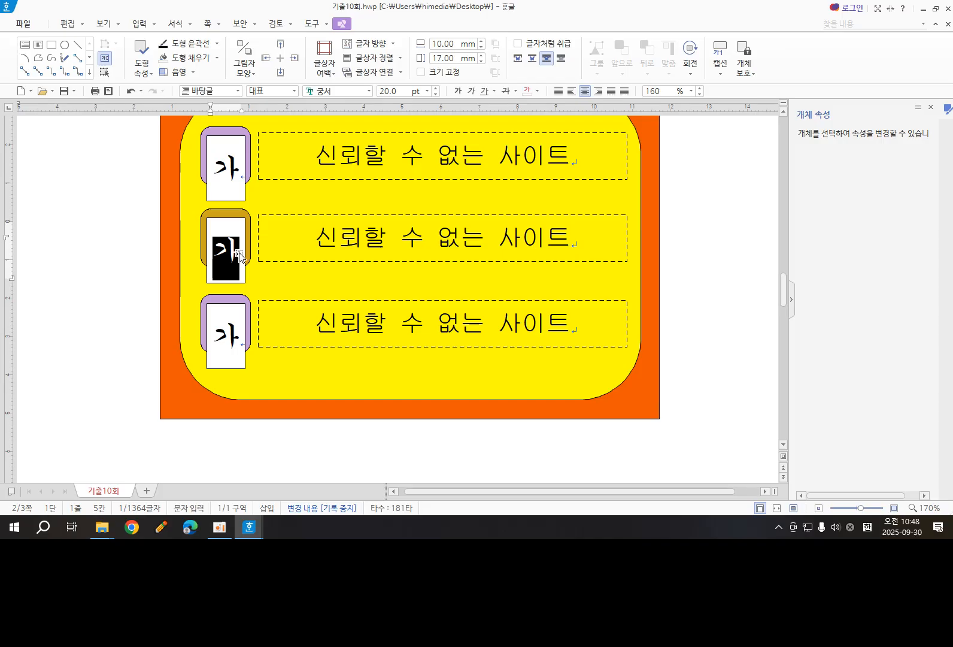
{"action": "type", "text": "ㄴㅏ"}
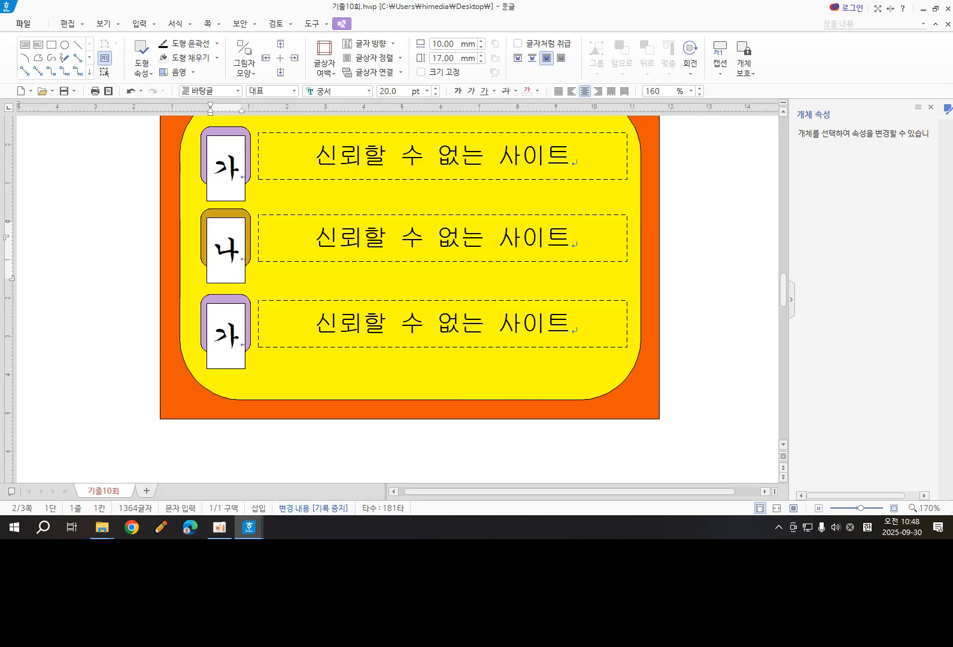
{"action": "left_click", "coordinate": [316, 235]}
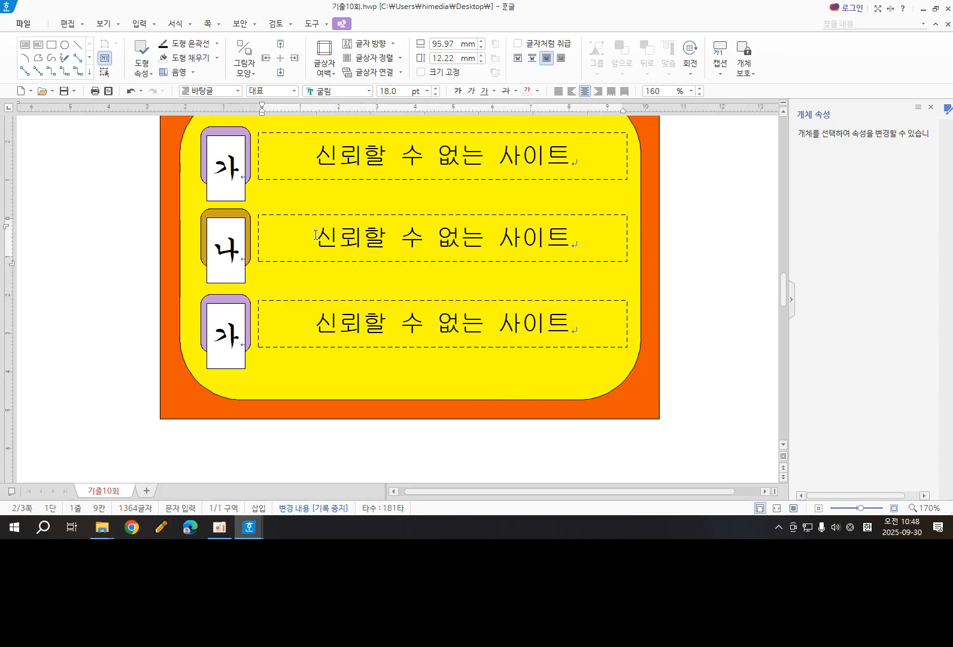
{"action": "left_click_drag", "start_coordinate": [316, 235], "coordinate": [576, 243]}
{"action": "type", "text": "스팸메"}
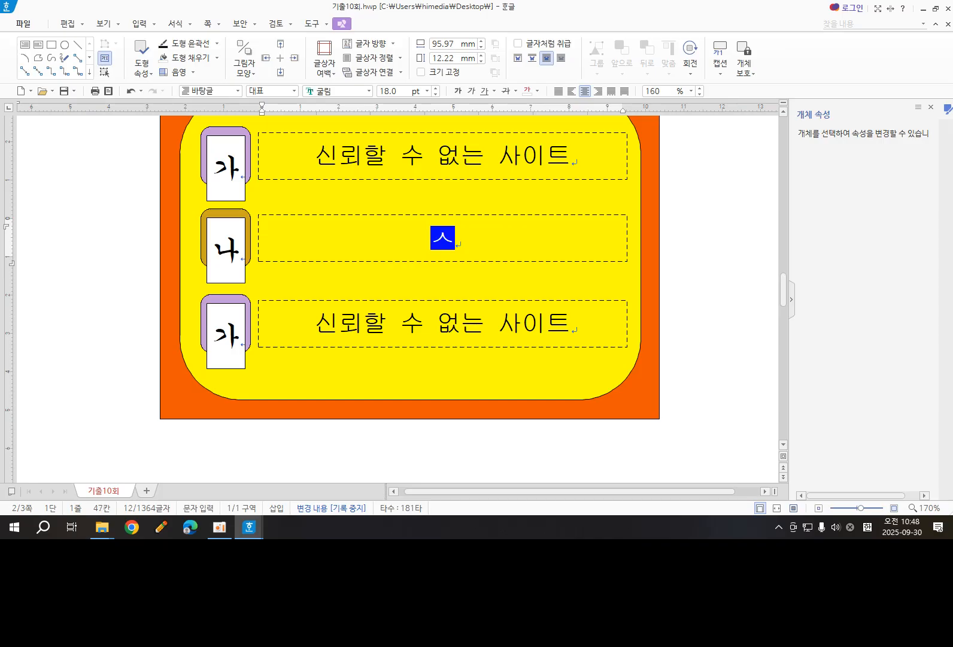
{"action": "type", "text": "일 "}
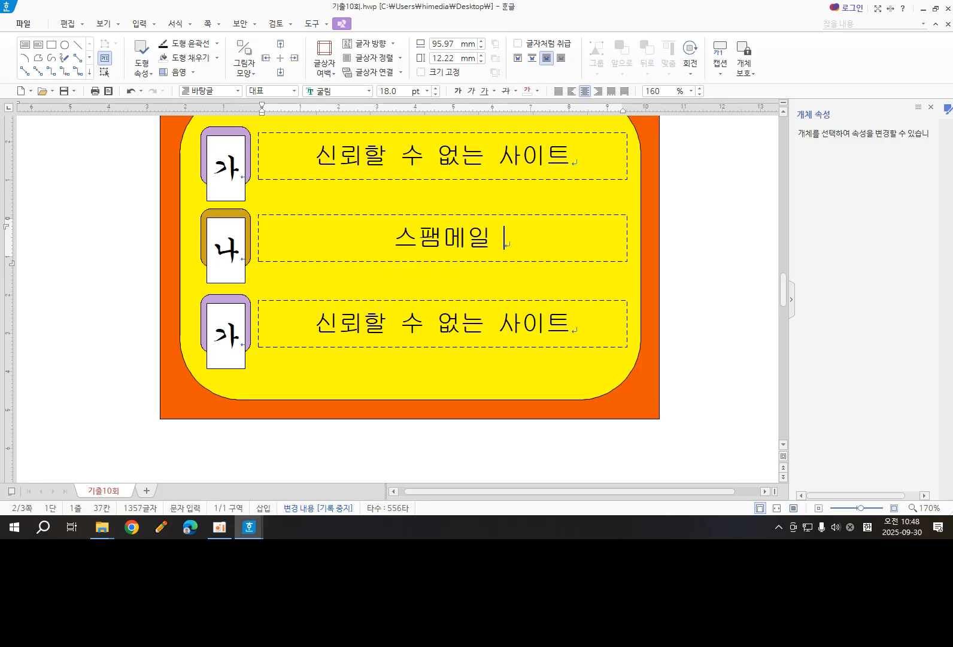
{"action": "type", "text": "및 스피"}
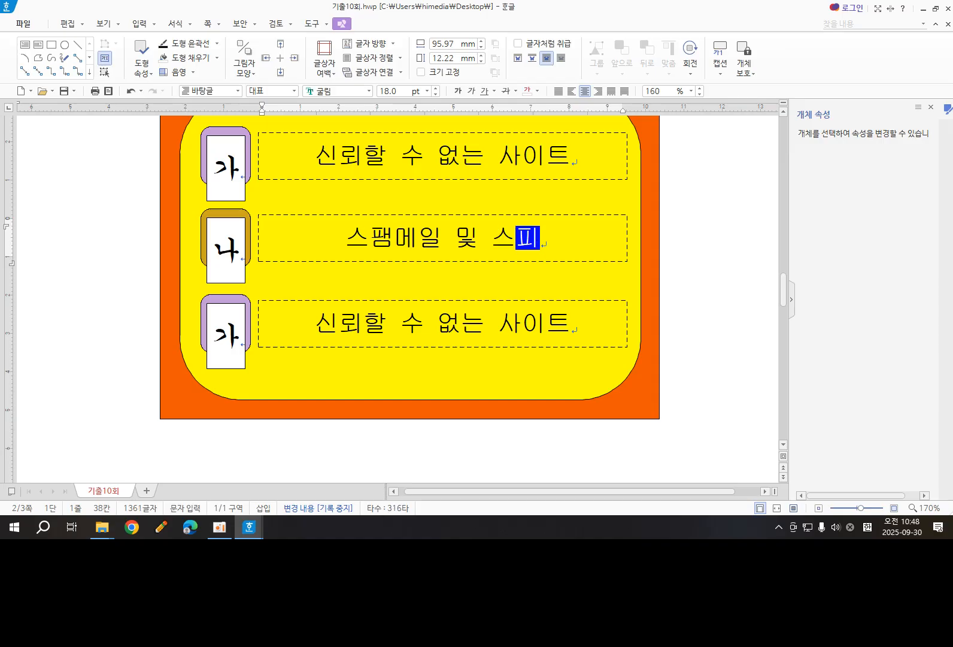
{"action": "type", "text": "어피싱"}
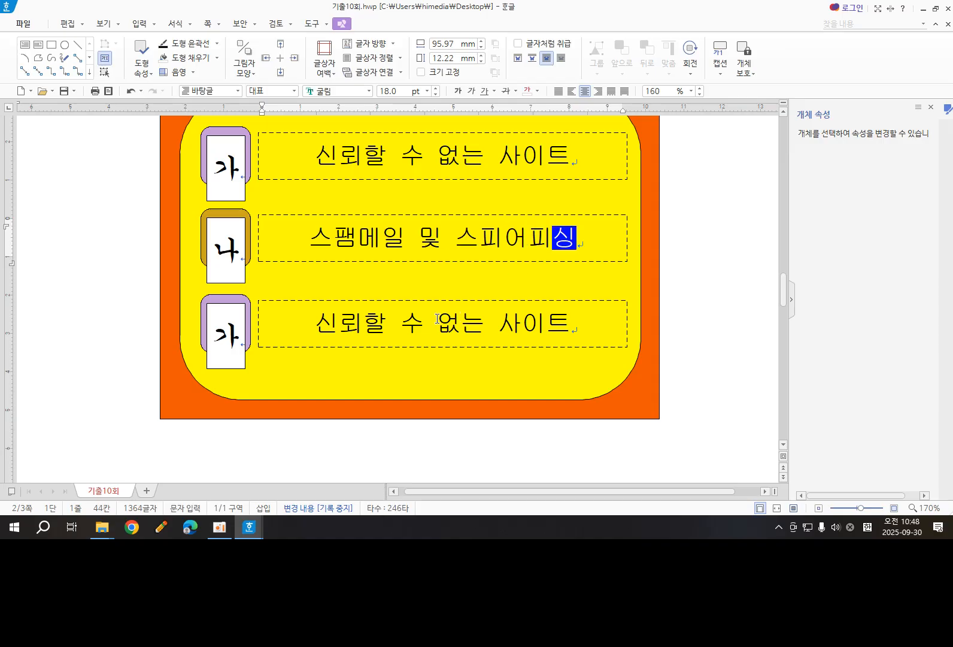
Step: In the third row, replace the text box content with 사회관계망서비스 and the label with 다
{"action": "left_click_drag", "start_coordinate": [315, 326], "coordinate": [576, 334]}
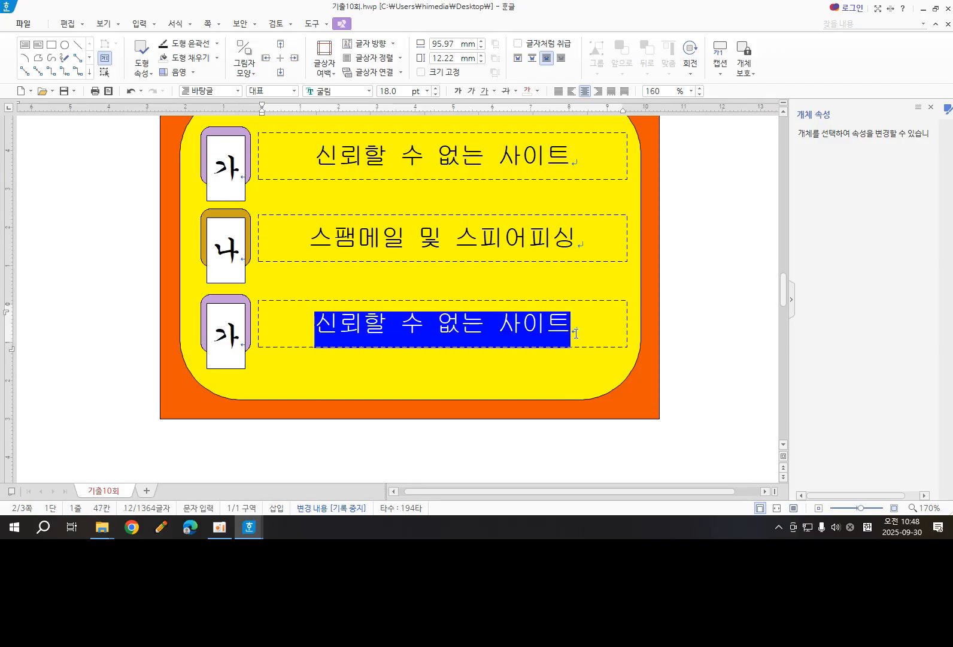
{"action": "type", "text": "사회관"}
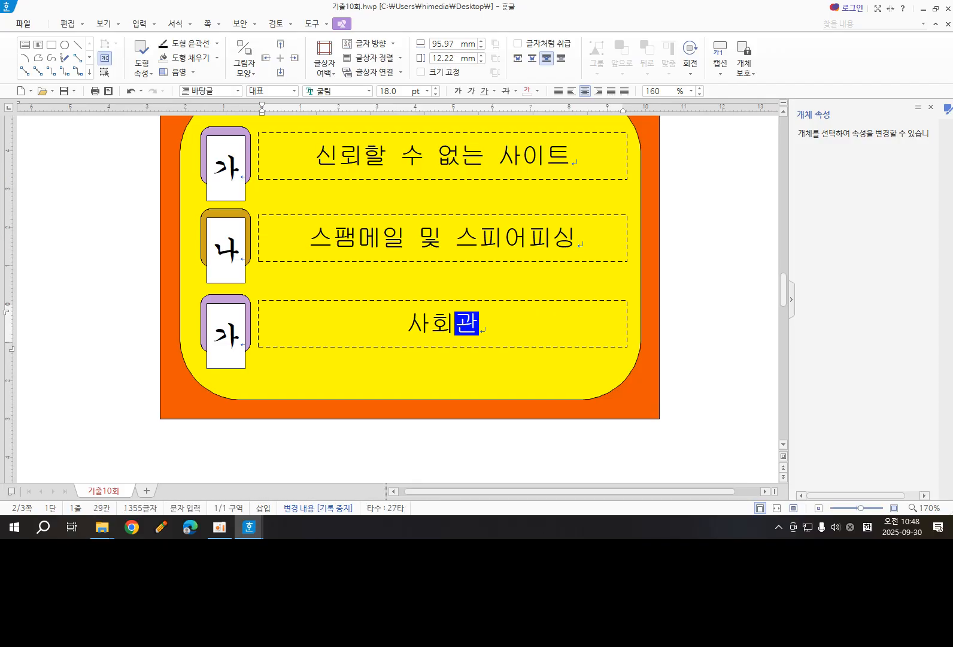
{"action": "type", "text": "ㄱ계망서비스"}
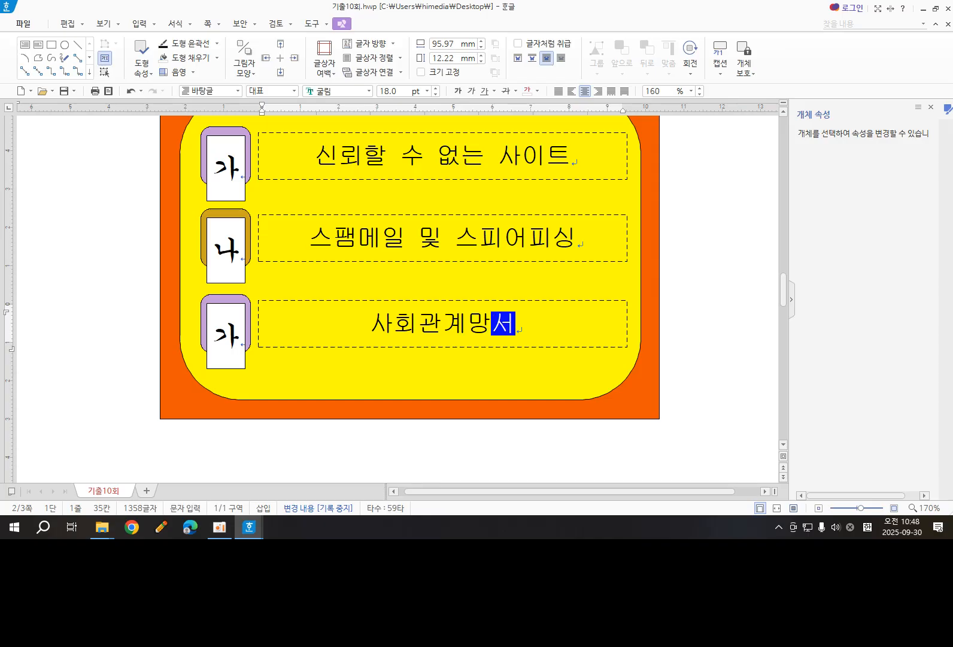
{"action": "left_click", "coordinate": [217, 340]}
{"action": "double_click", "coordinate": [217, 340]}
{"action": "type", "text": "다"}
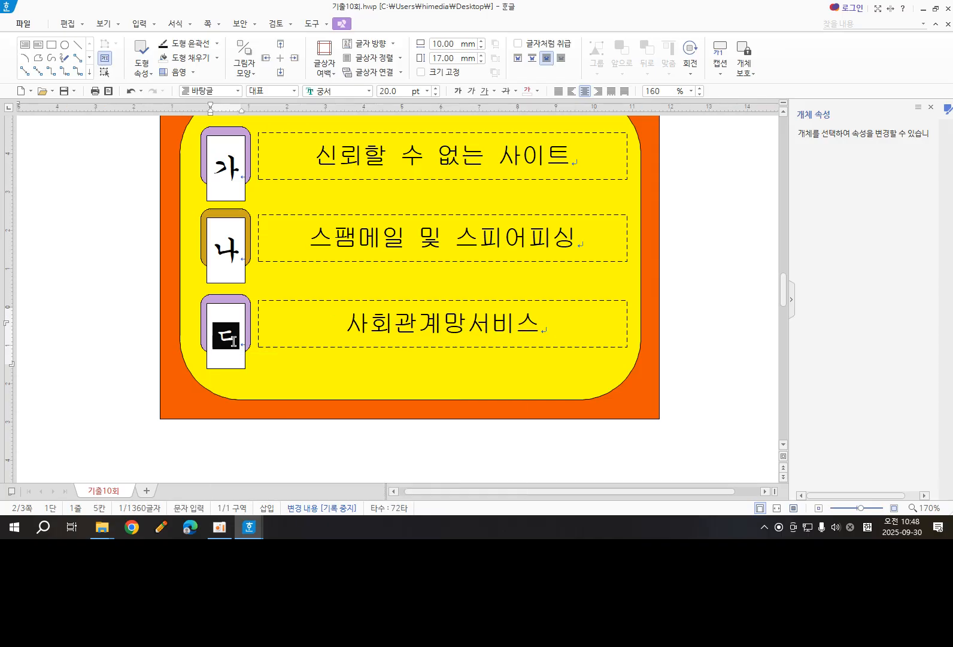
Step: Change the fill color of the rounded rectangle behind 다 to orange
{"action": "left_click", "coordinate": [240, 295]}
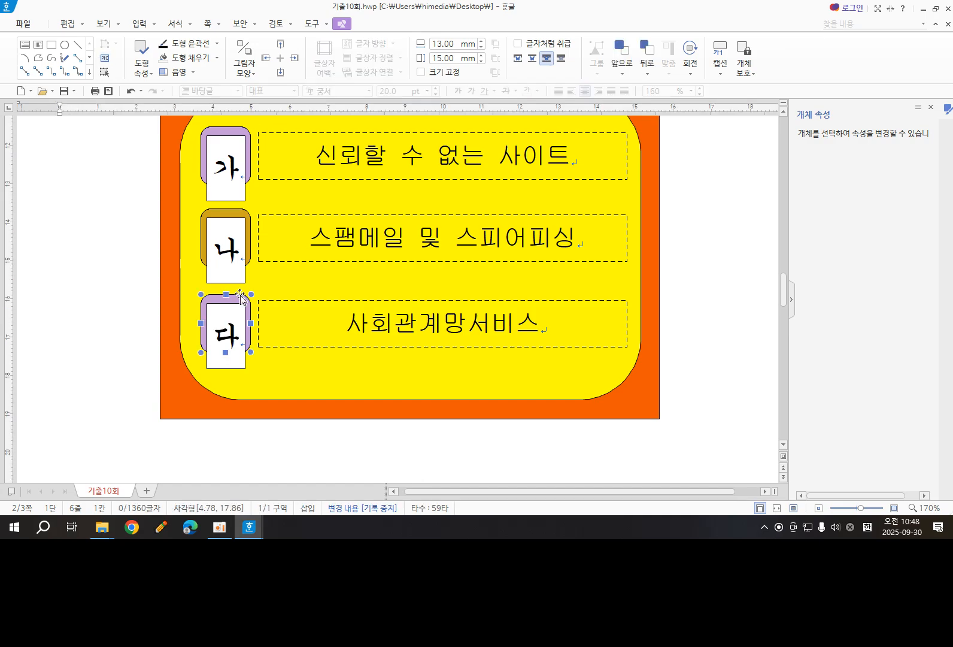
{"action": "double_click", "coordinate": [240, 296]}
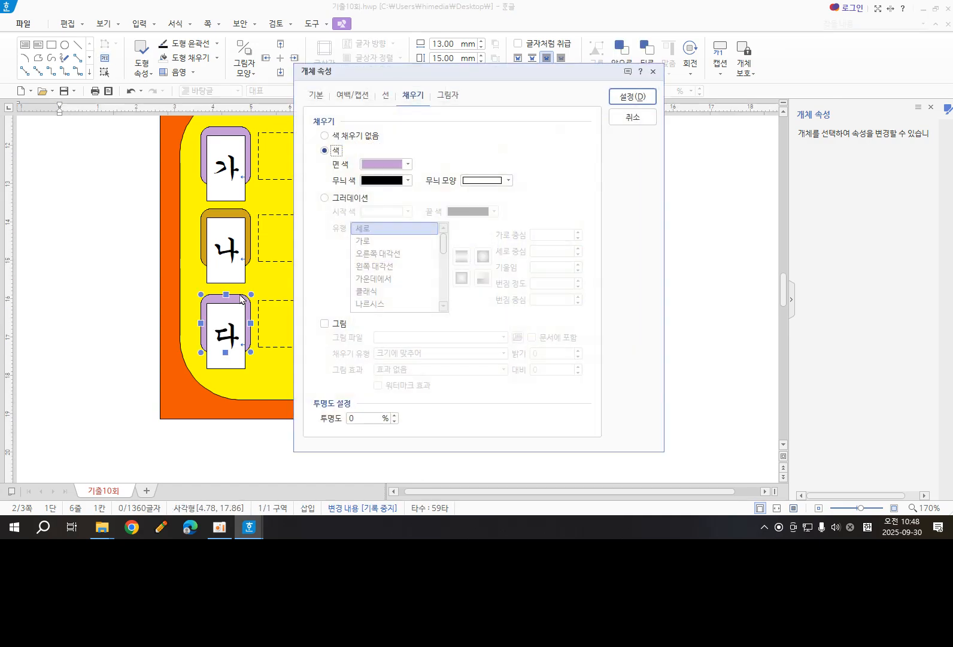
{"action": "left_click", "coordinate": [407, 164]}
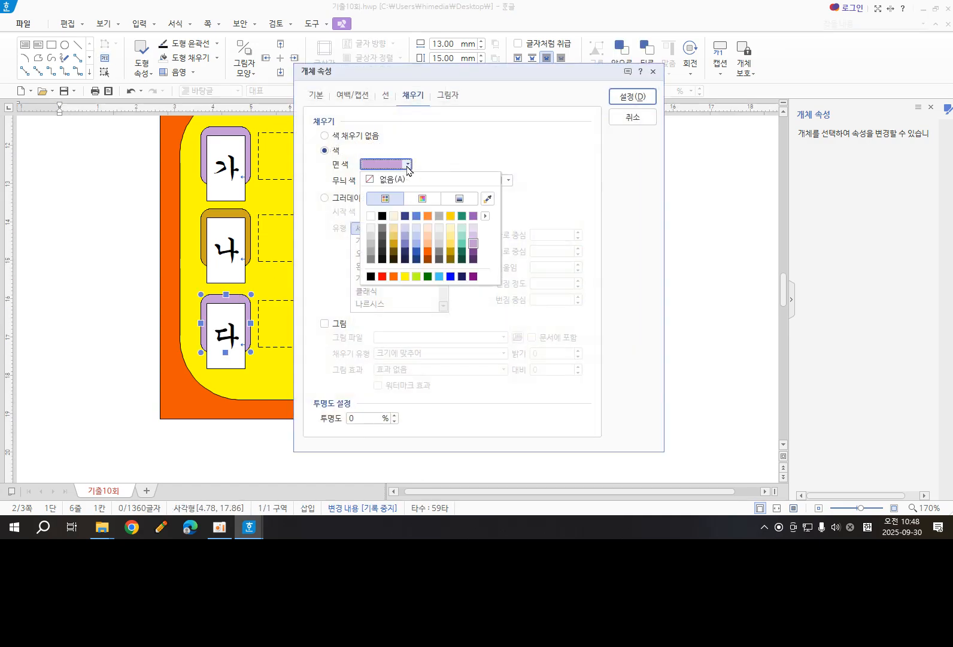
{"action": "left_click", "coordinate": [428, 258]}
{"action": "left_click", "coordinate": [632, 97]}
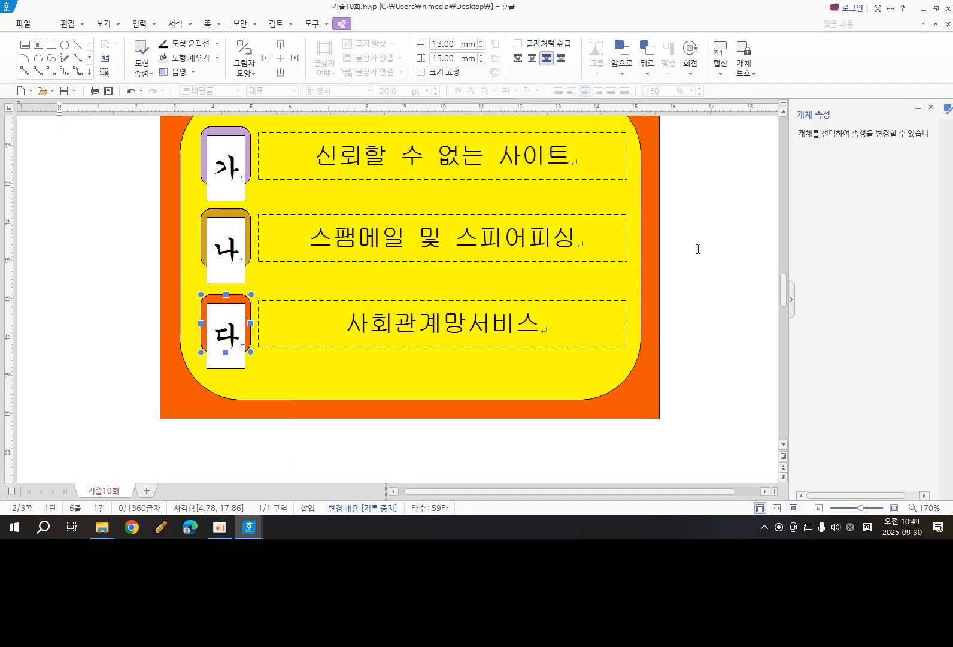
{"action": "key", "text": "Escape"}
{"action": "scroll", "coordinate": [358, 423], "scroll_direction": "down", "scroll_amount": 5}
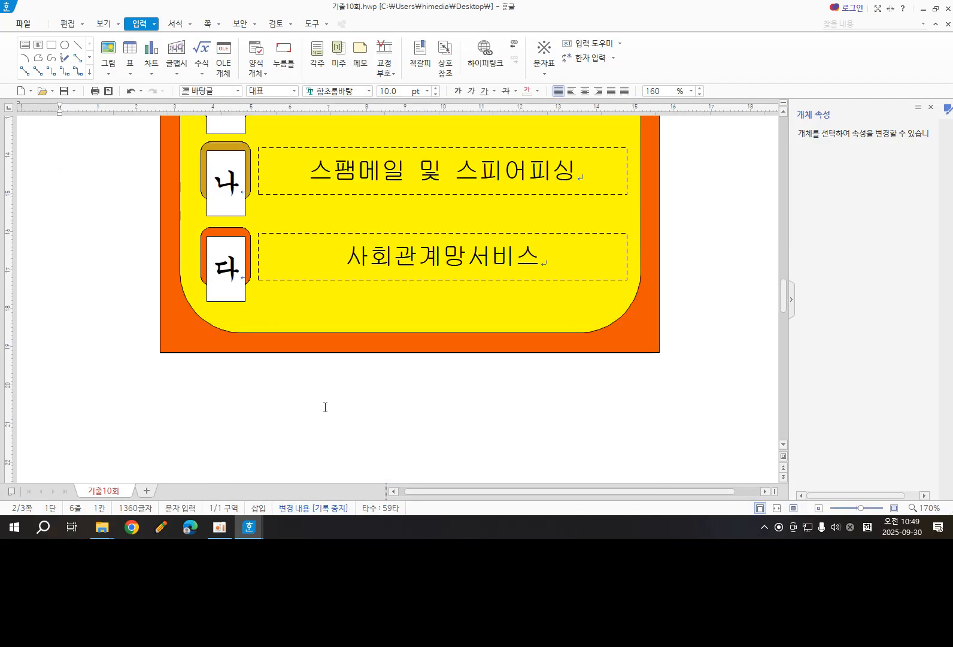